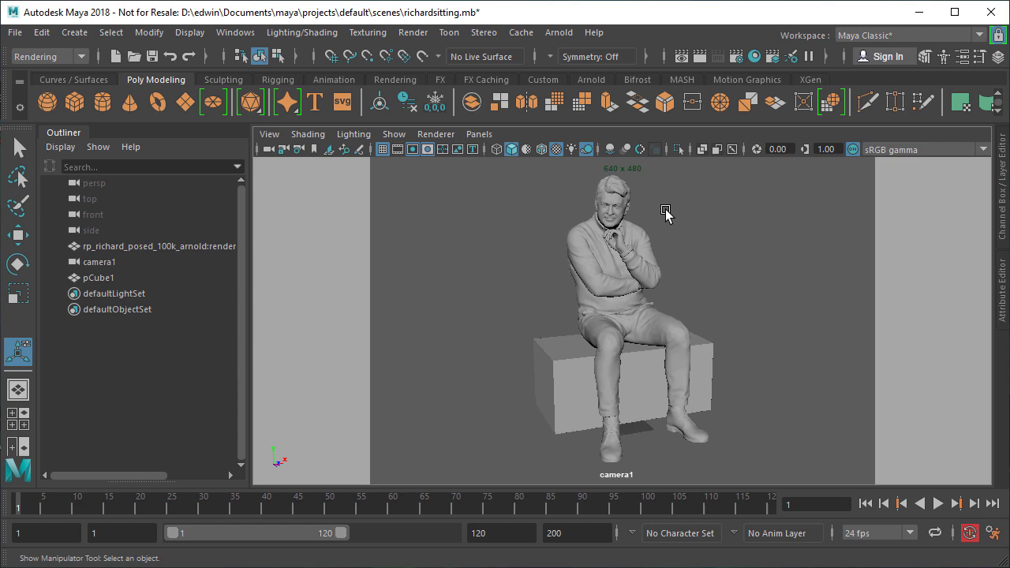
- Render the camera1 view with finalRender, and again with the renderer switched to Maya Software
left_click(702, 57)
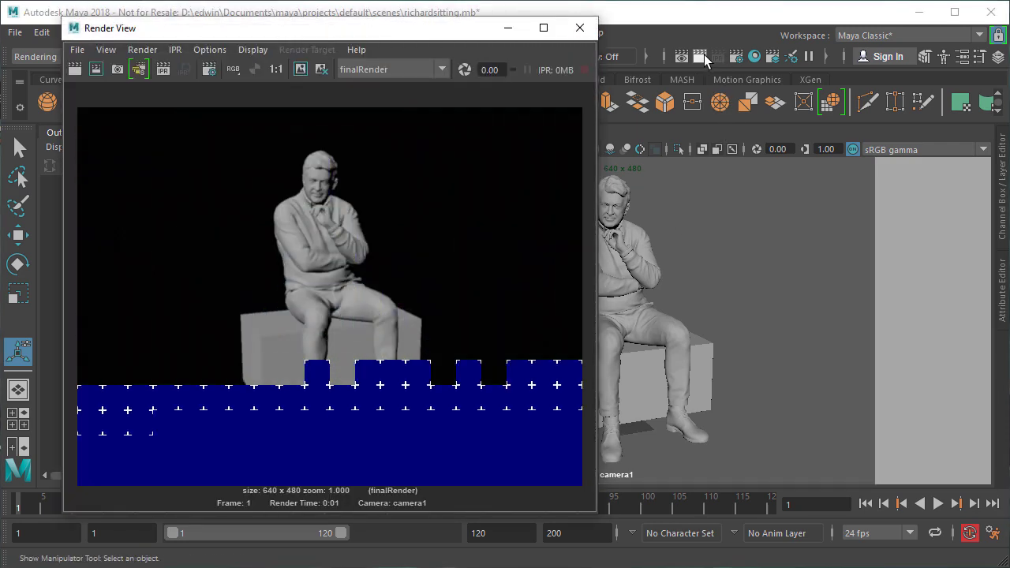
left_click(443, 69)
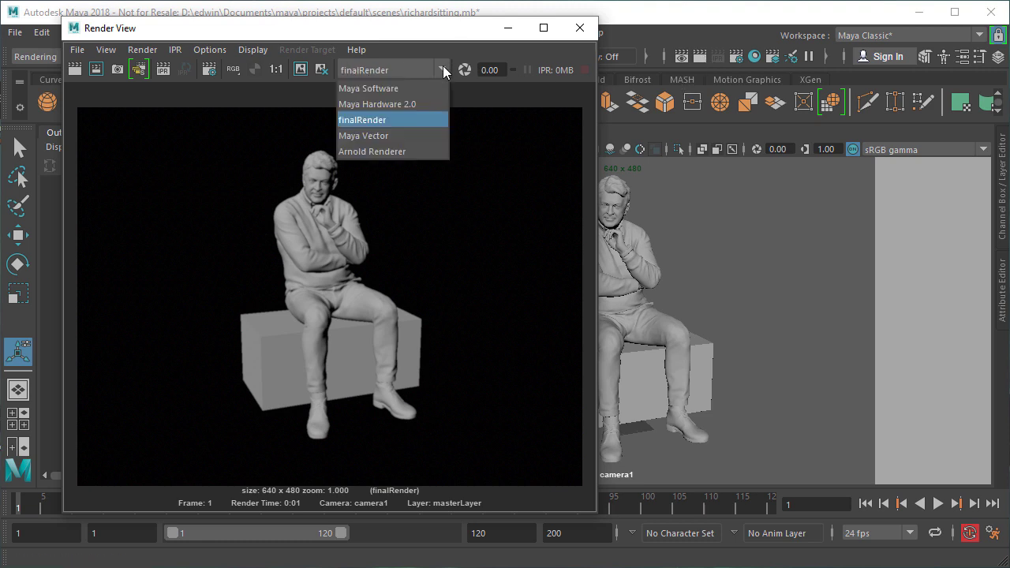
left_click(395, 88)
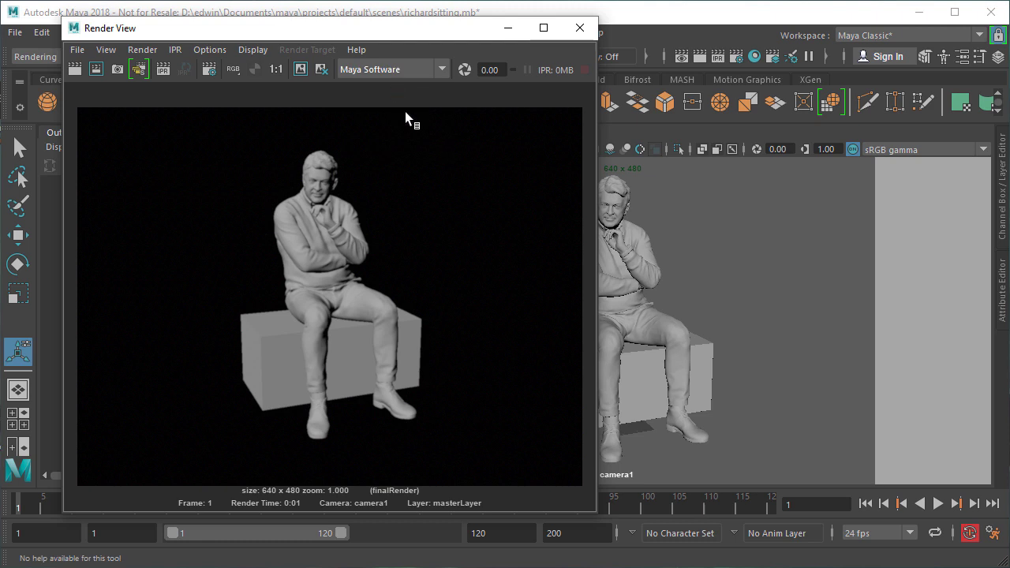
left_click(77, 69)
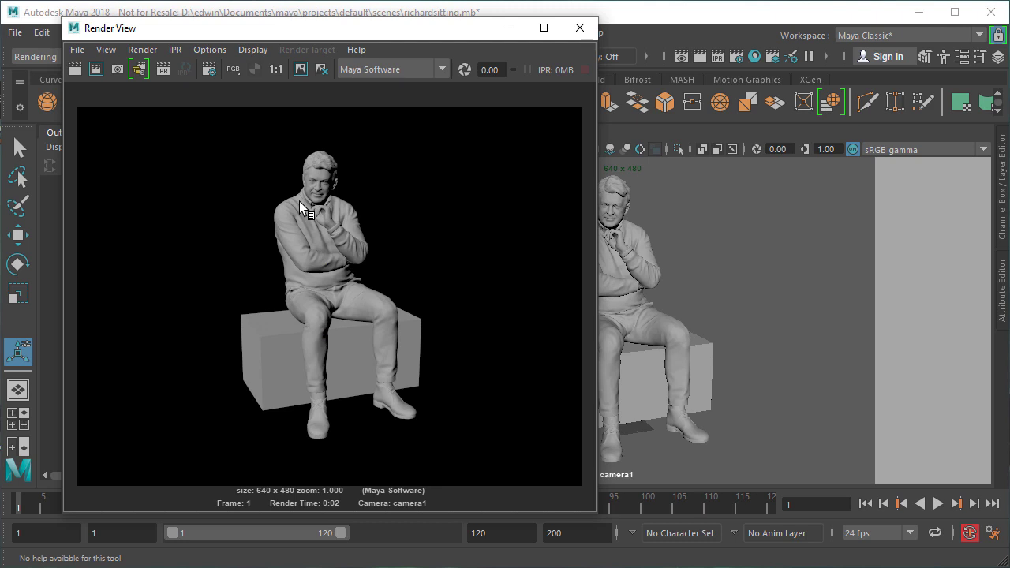
- Switch the renderer to Arnold Renderer and render the current frame
left_click(441, 70)
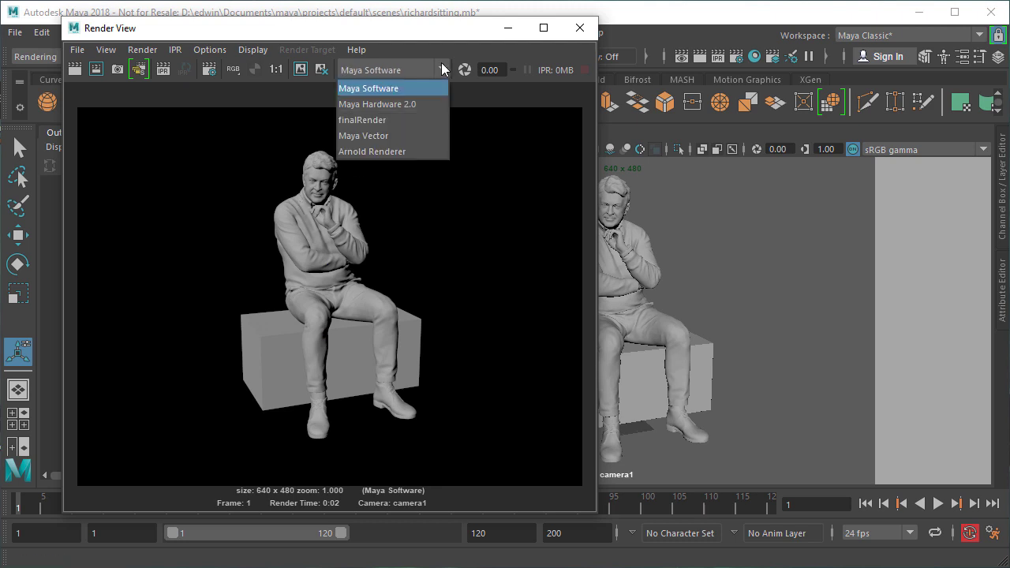
left_click(384, 150)
left_click(76, 69)
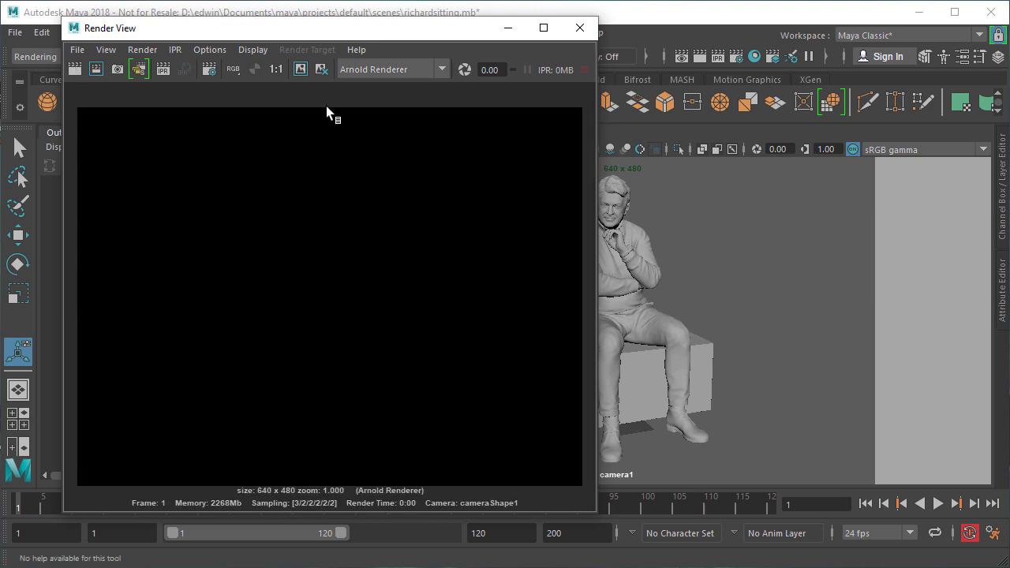
- Set the renderer back to finalRender and re-render the current frame
left_click(440, 68)
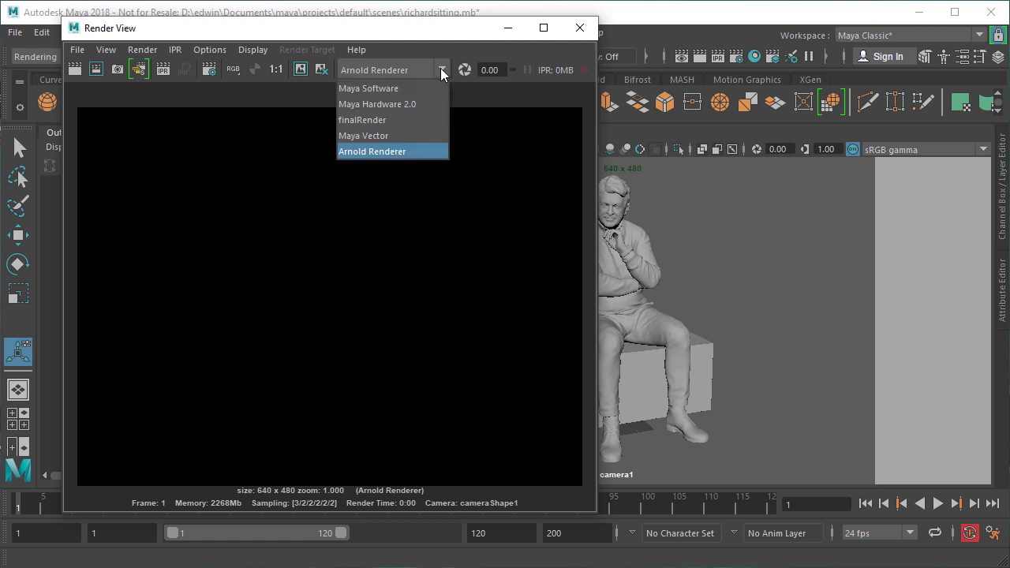
left_click(392, 119)
left_click(77, 68)
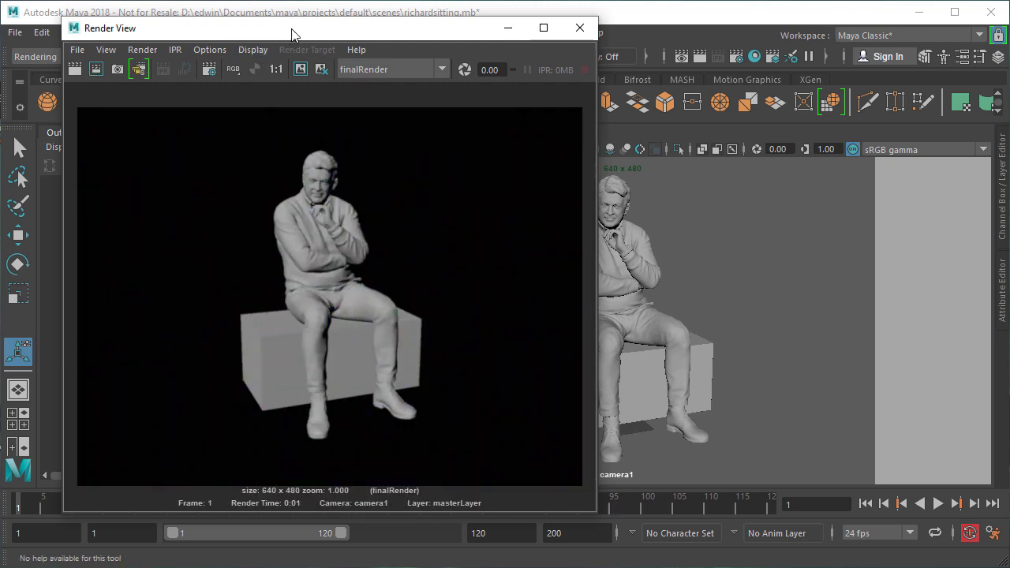
- Turn off Enable Default Light in the Render Options of the render settings and re-render with finalRender
left_click_drag(291, 34, 696, 30)
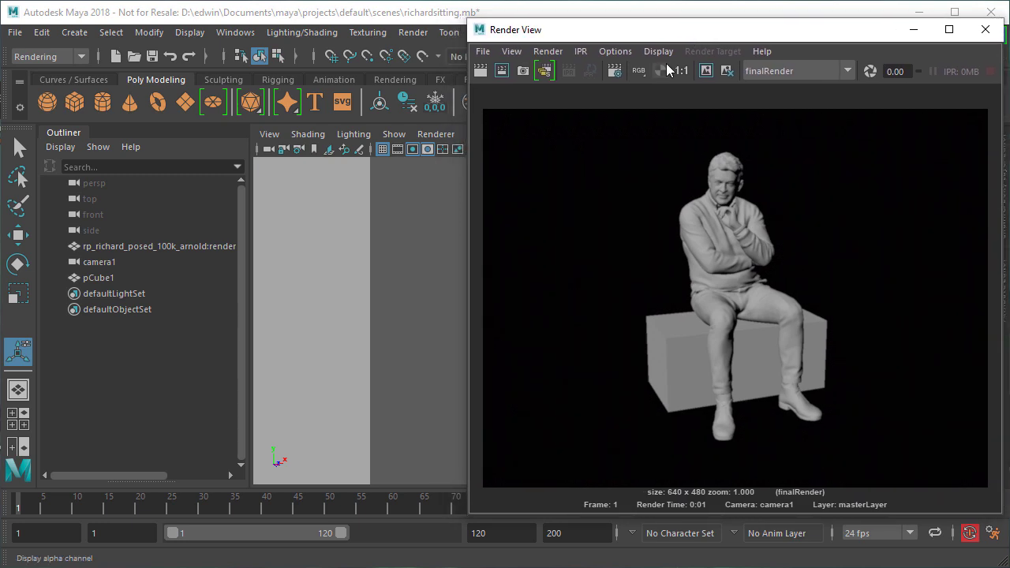
left_click(613, 71)
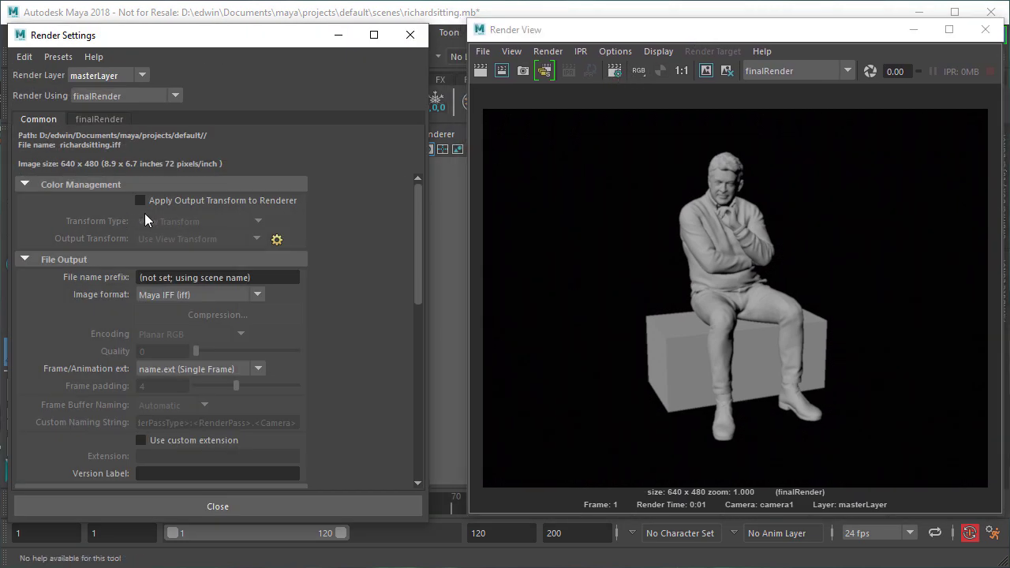
left_click(25, 183)
left_click(24, 203)
left_click(26, 218)
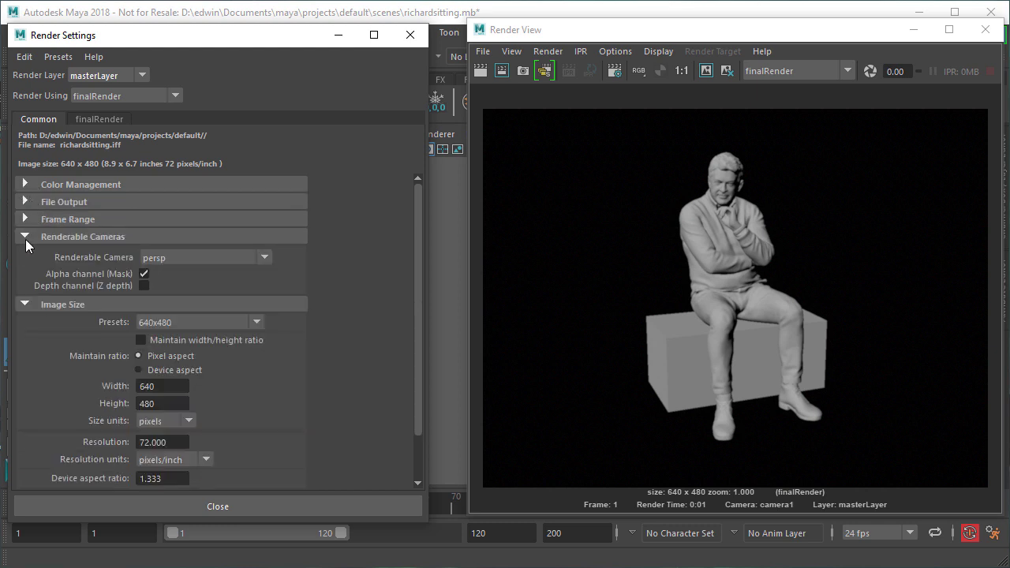
left_click(25, 237)
left_click(24, 253)
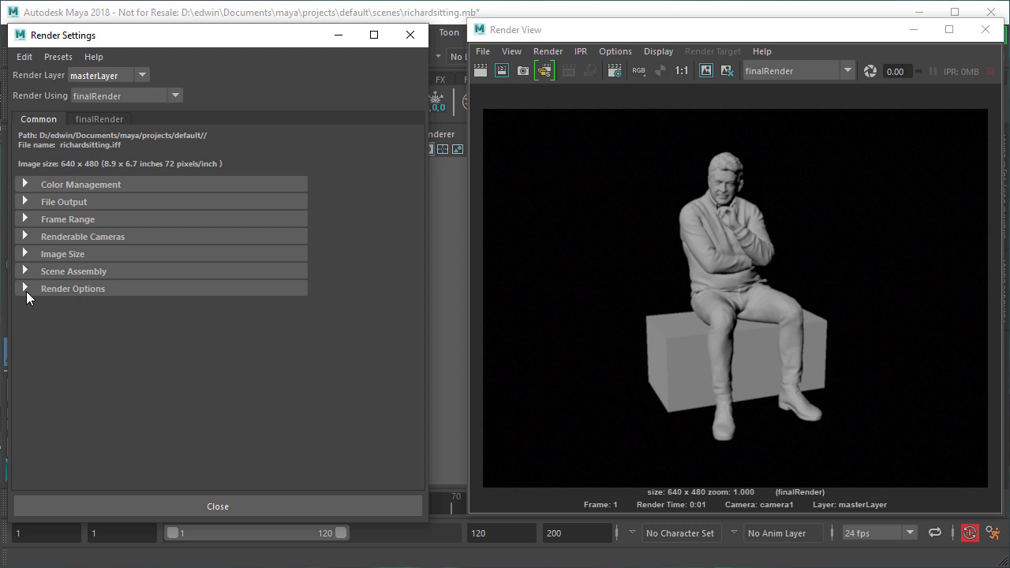
left_click(26, 288)
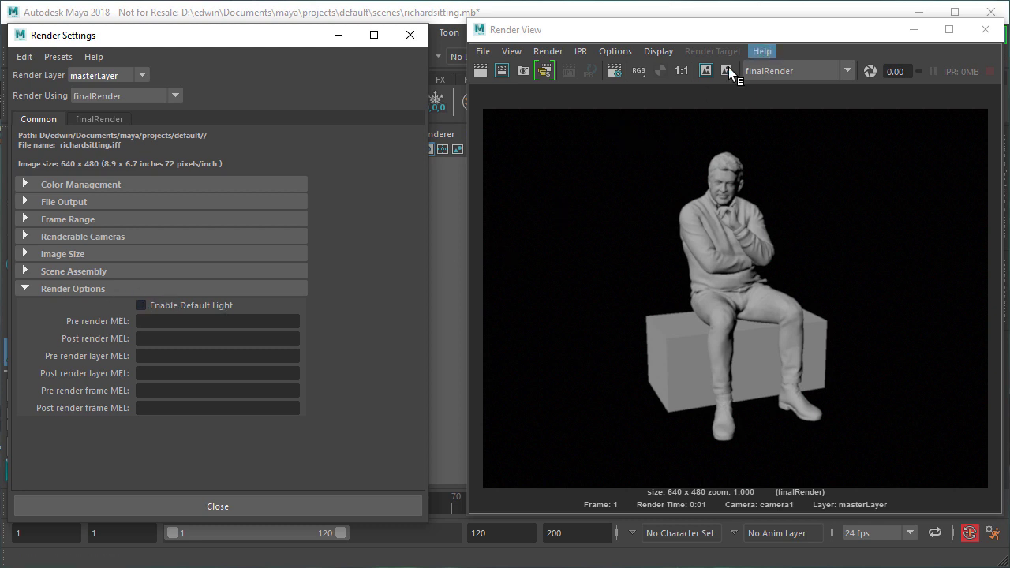
left_click(480, 70)
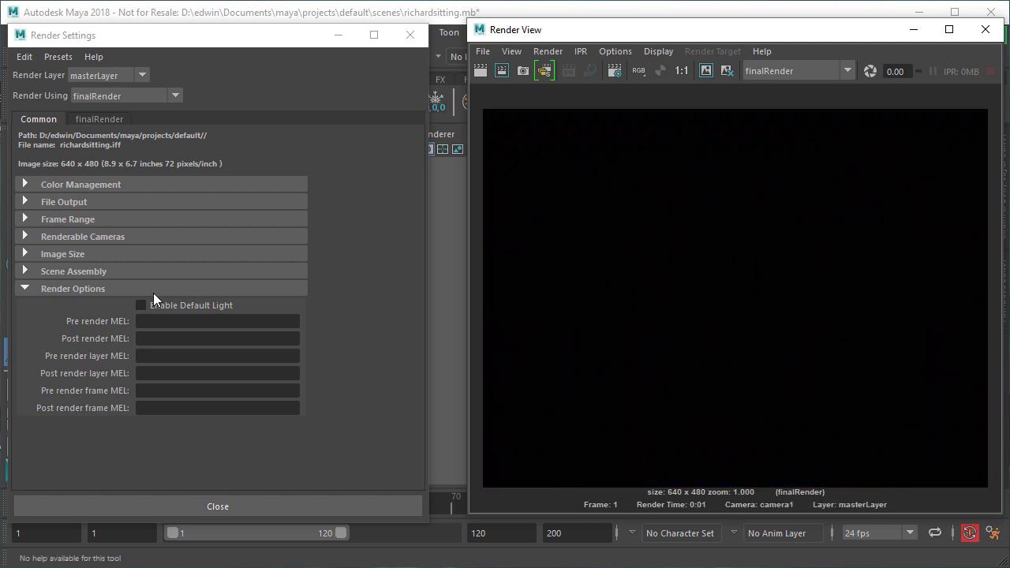
- Switch the render settings to Maya Software and render the frame without the default light
left_click(151, 97)
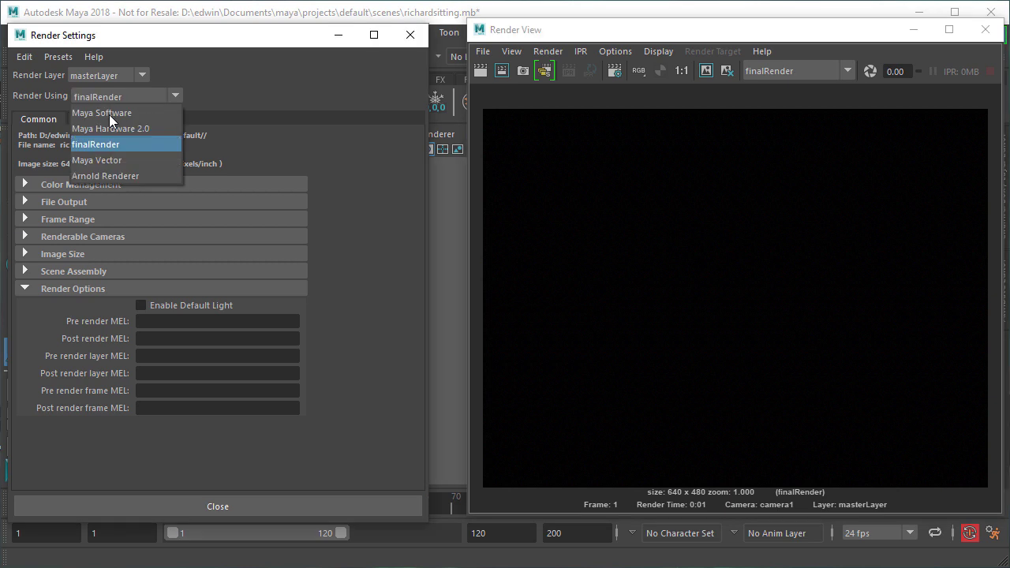
left_click(111, 115)
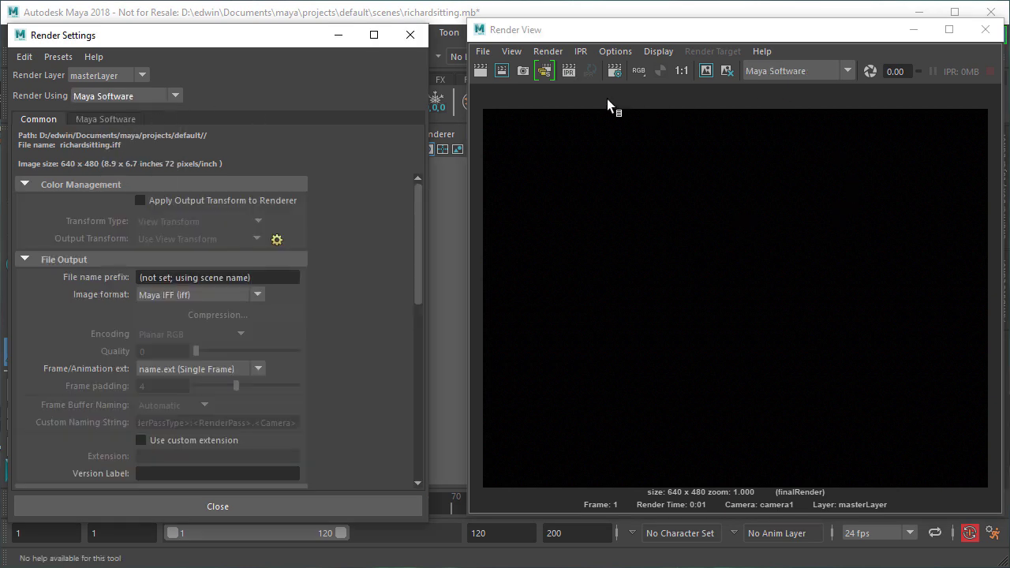
left_click(480, 71)
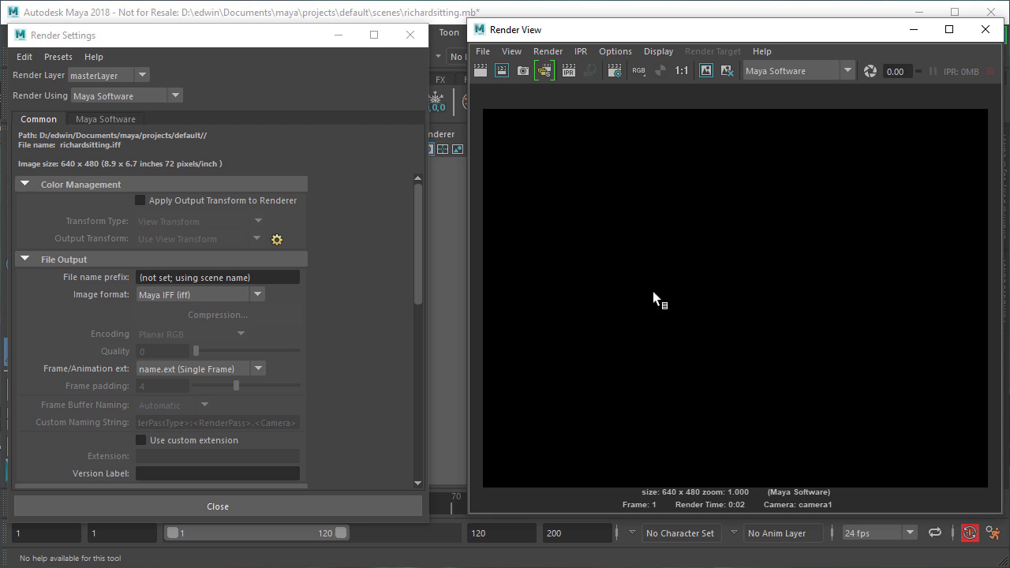
- Turn Enable Default Light back on in the Render Options and re-render with Maya Software
left_click(25, 182)
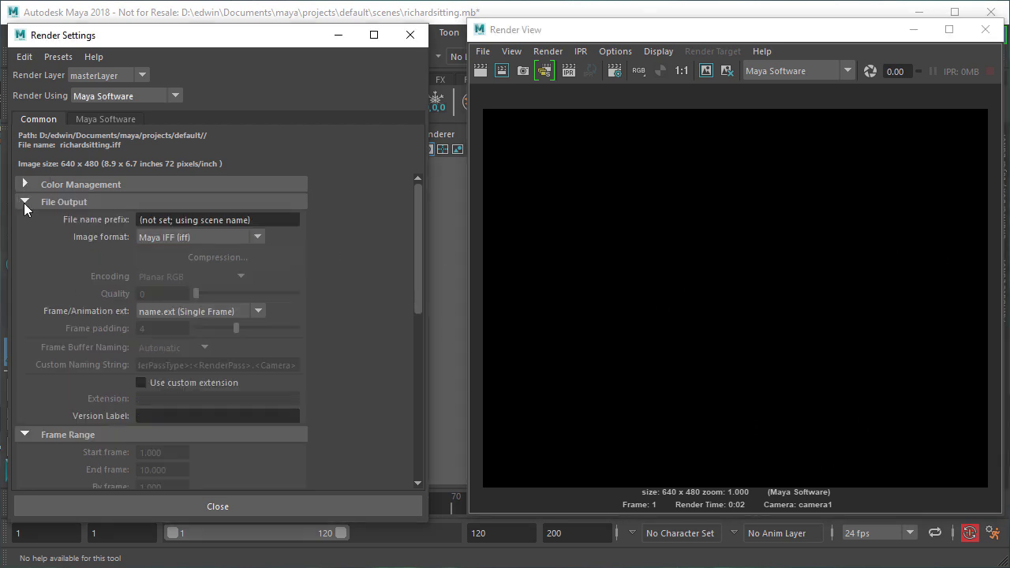
left_click(25, 202)
left_click(25, 220)
left_click(23, 236)
left_click(26, 255)
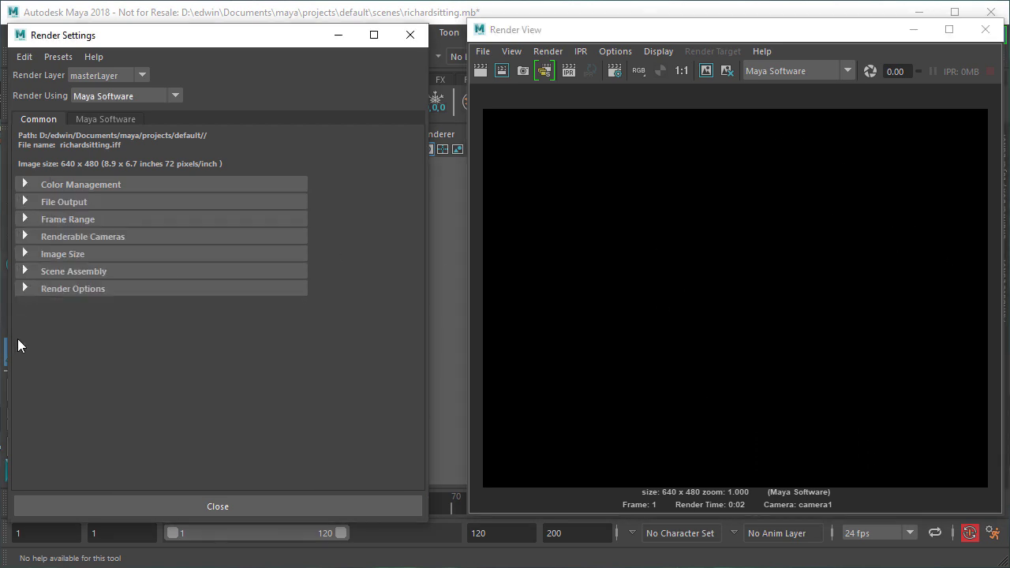
left_click(27, 288)
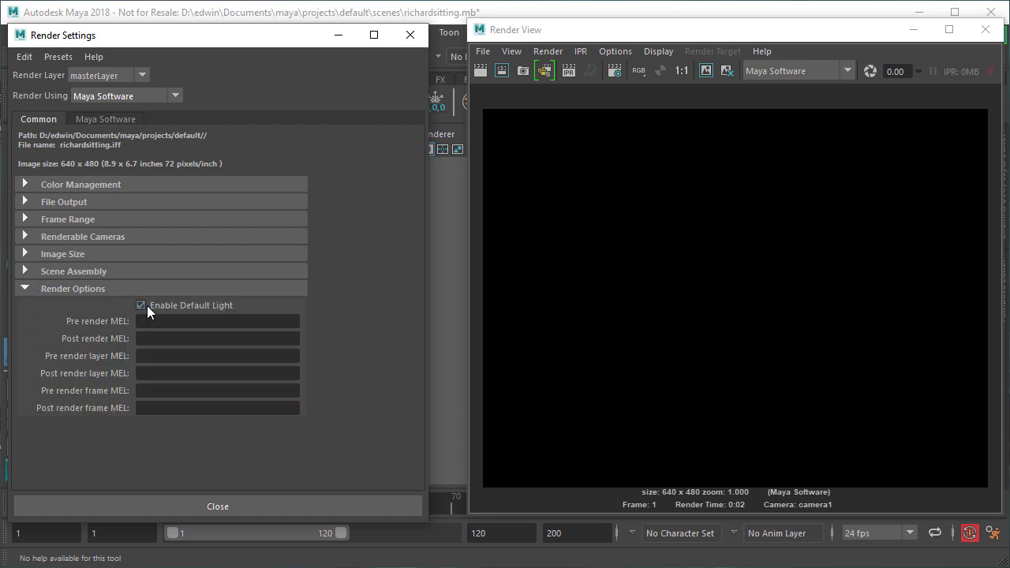
left_click(481, 70)
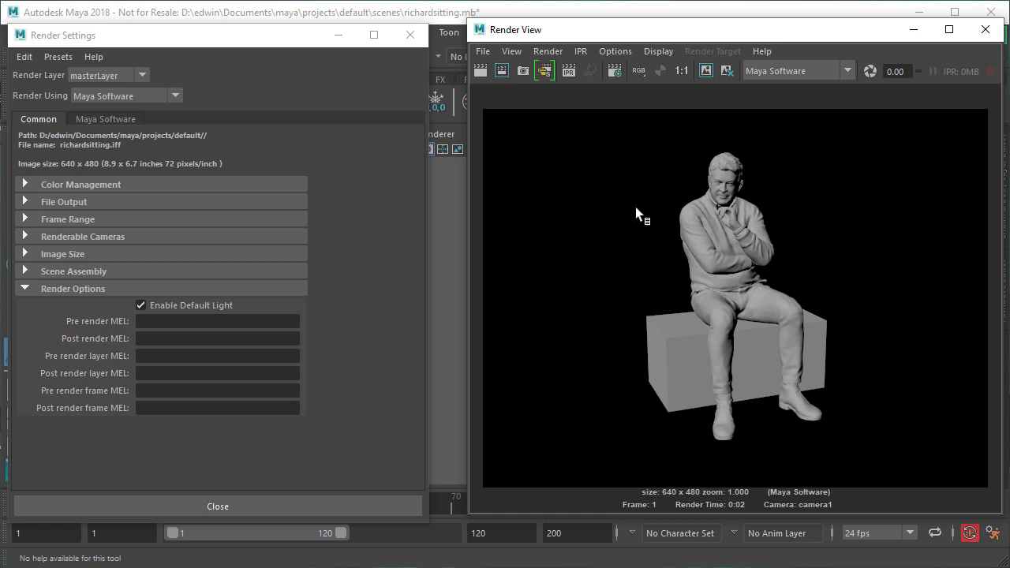
- Switch the renderer to finalRender and render the frame with the default light enabled
left_click(851, 70)
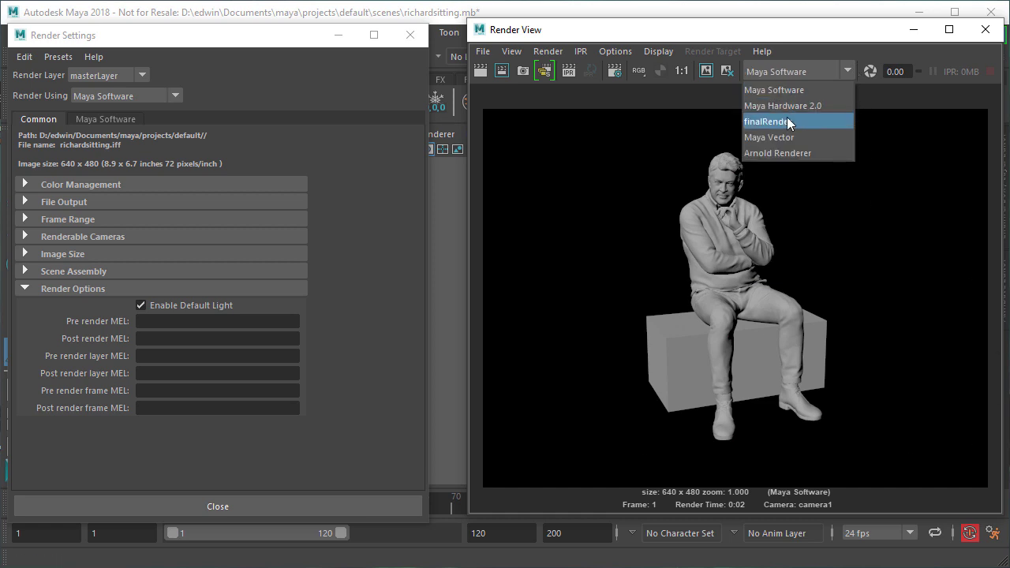
left_click(789, 121)
left_click(480, 70)
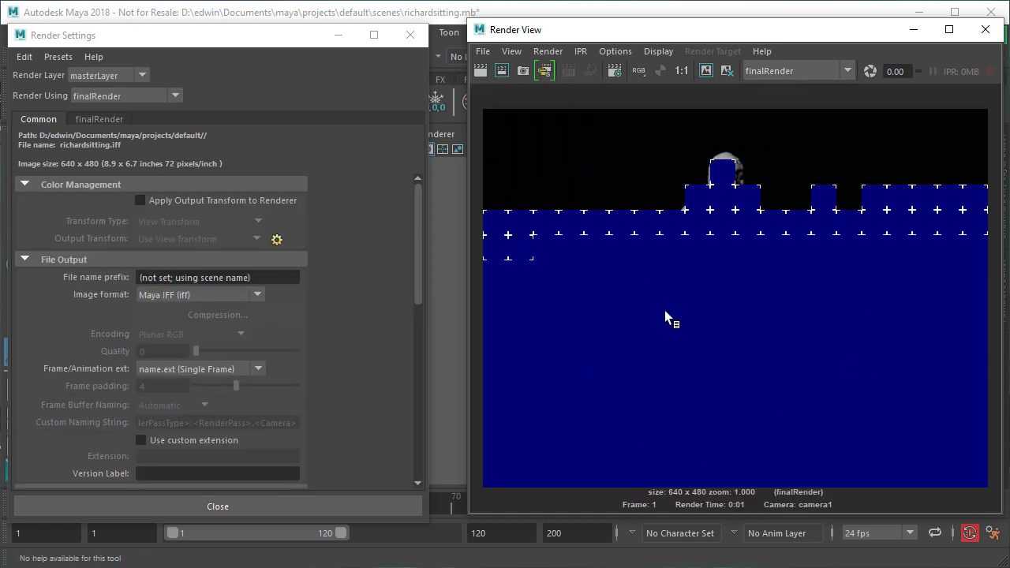
- Render the frame with Arnold Renderer while the default light is enabled
left_click(848, 71)
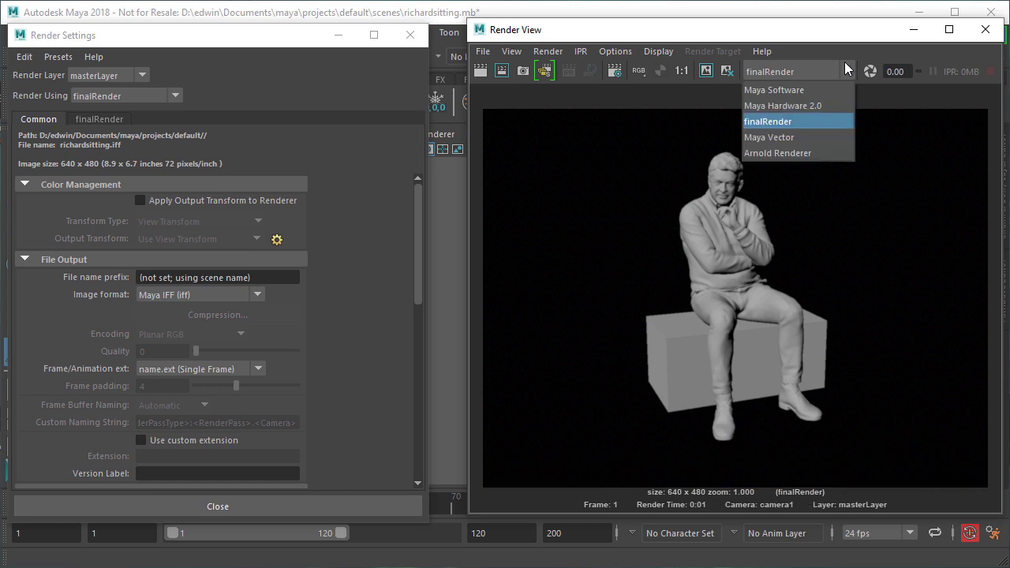
left_click(759, 151)
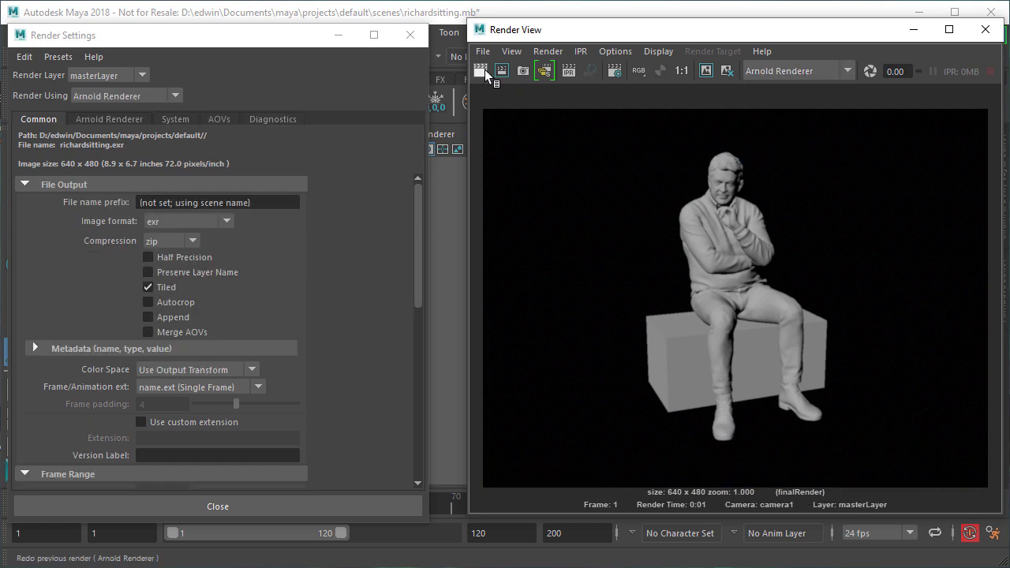
left_click(480, 70)
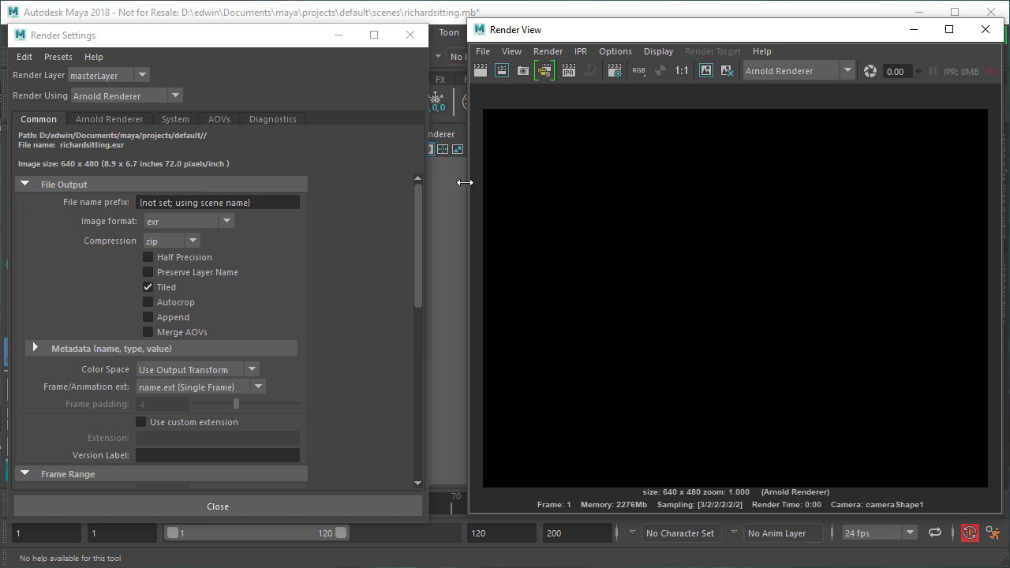
- Re-render the frame with finalRender as the active renderer, and close the render settings and render windows
left_click(848, 71)
left_click(789, 120)
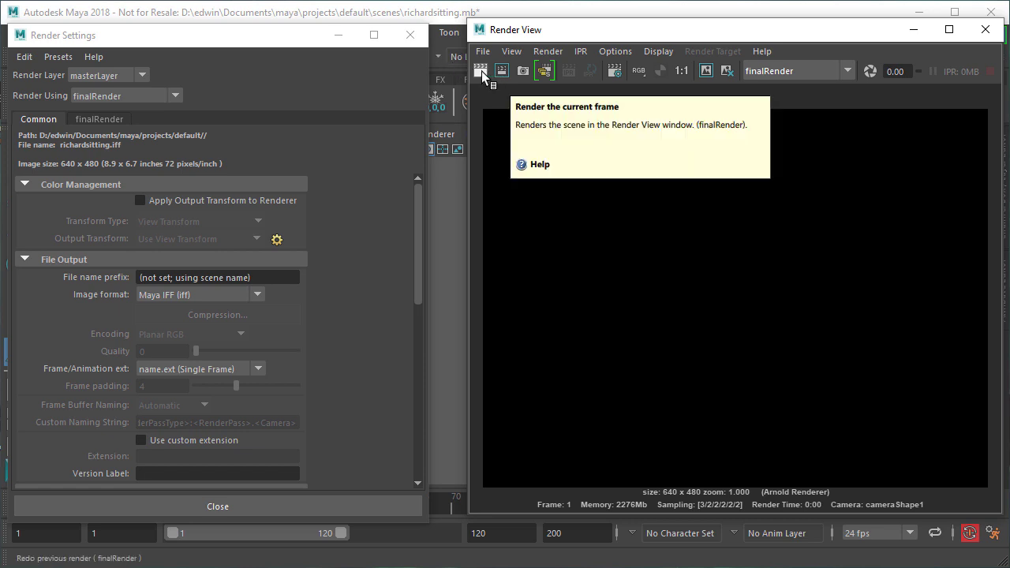
left_click(481, 71)
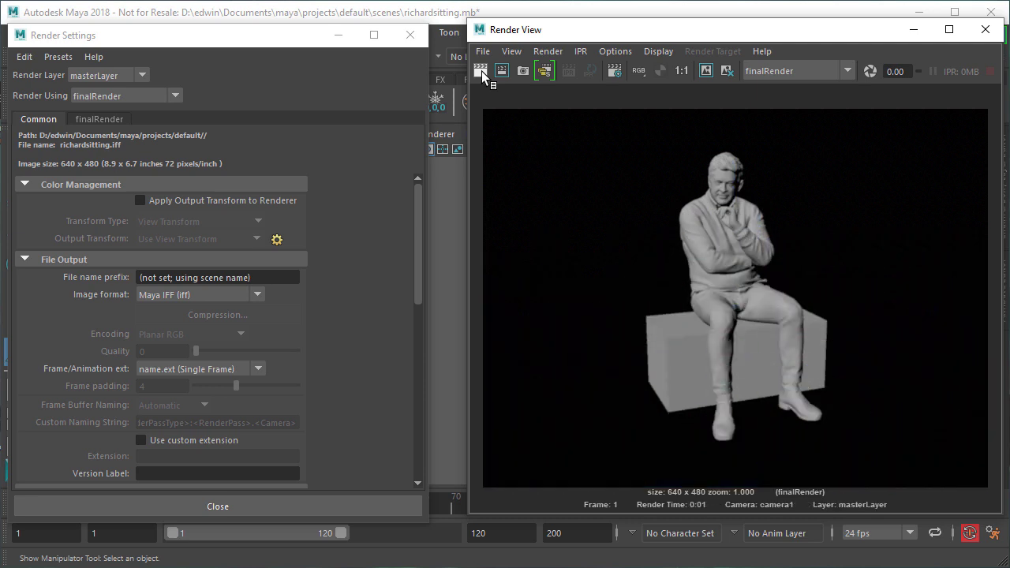
left_click(410, 35)
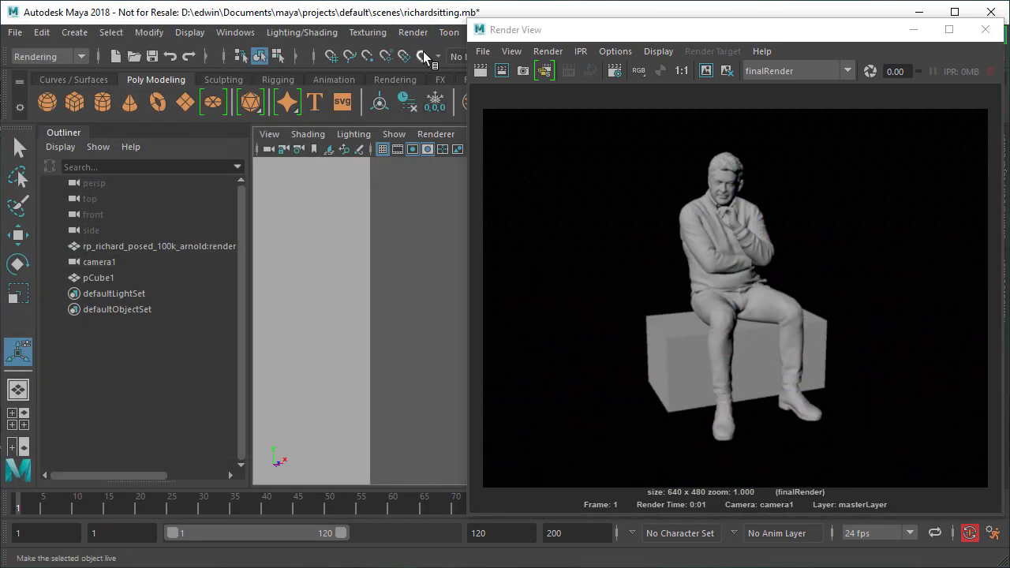
left_click(985, 29)
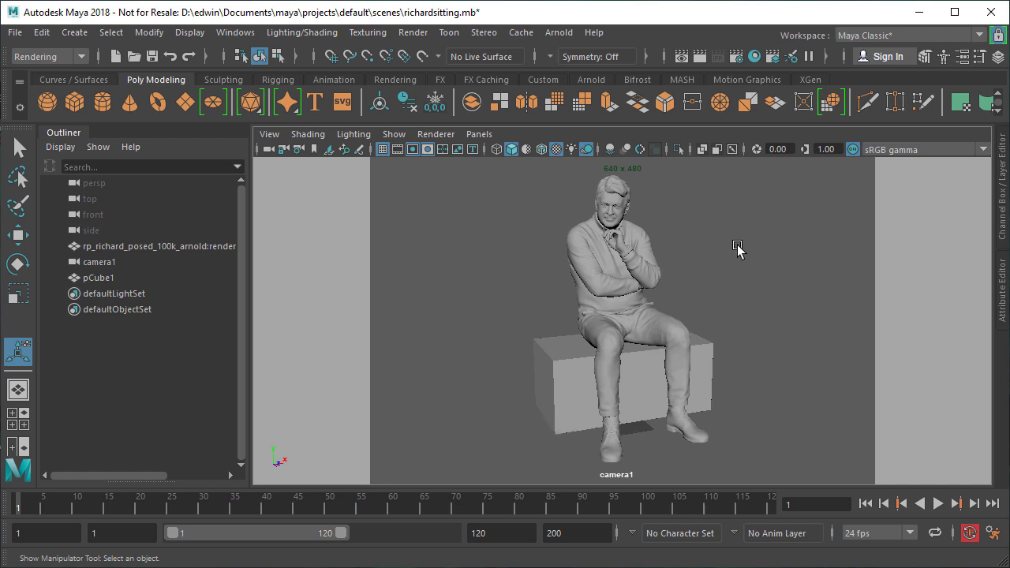
- Draw a polygon ground plane in the top view extending well beyond the seated figure and its cube, and return to the four-view layout
key("space")
scroll(490, 236, "down", 2)
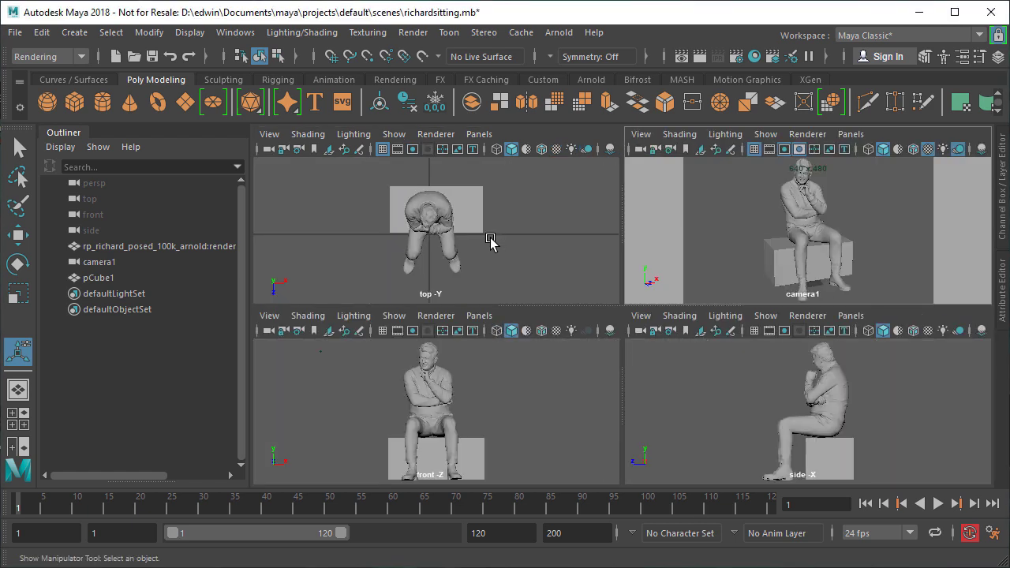
scroll(525, 215, "down", 1)
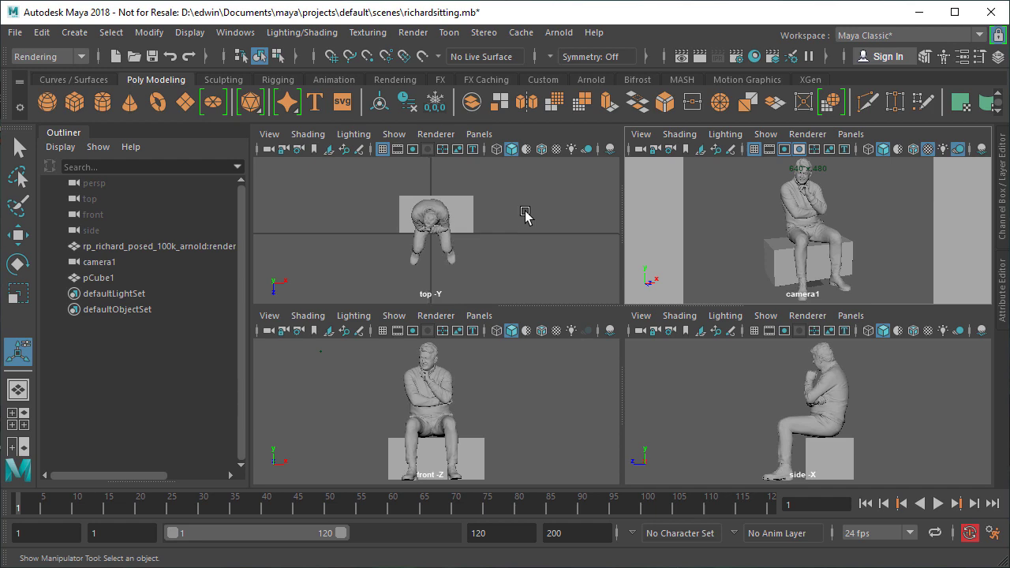
key("space")
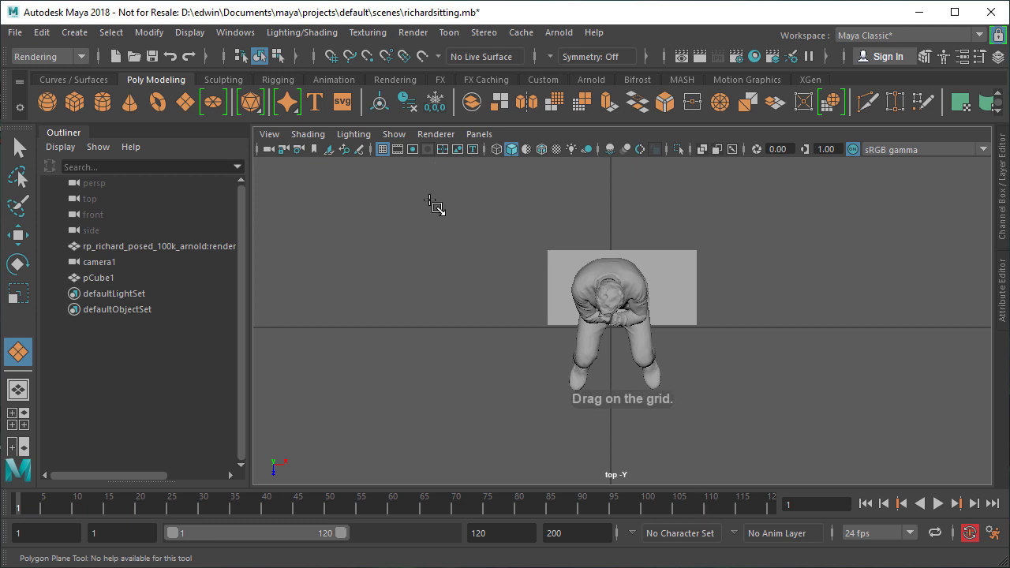
left_click_drag(413, 166, 797, 439)
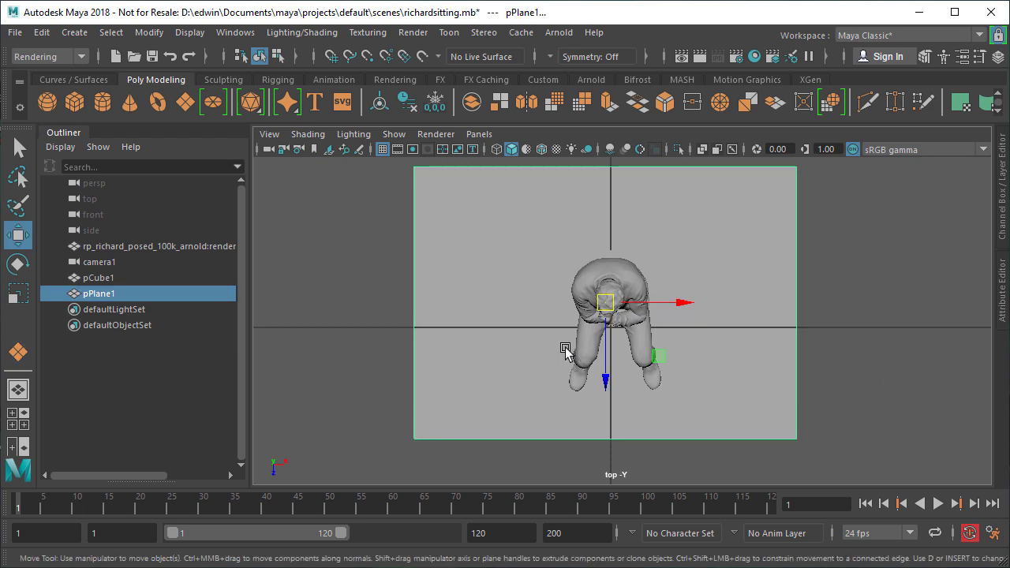
key("space")
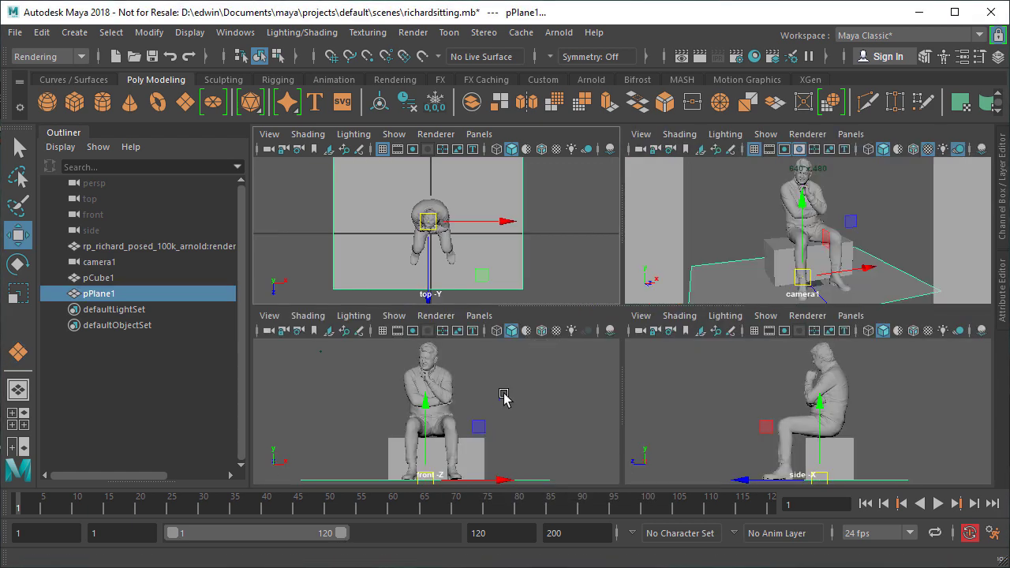
- Maximize the camera1 view, render the figure, cube and new ground plane with finalRender, and close the render window
scroll(508, 426, "down", 1)
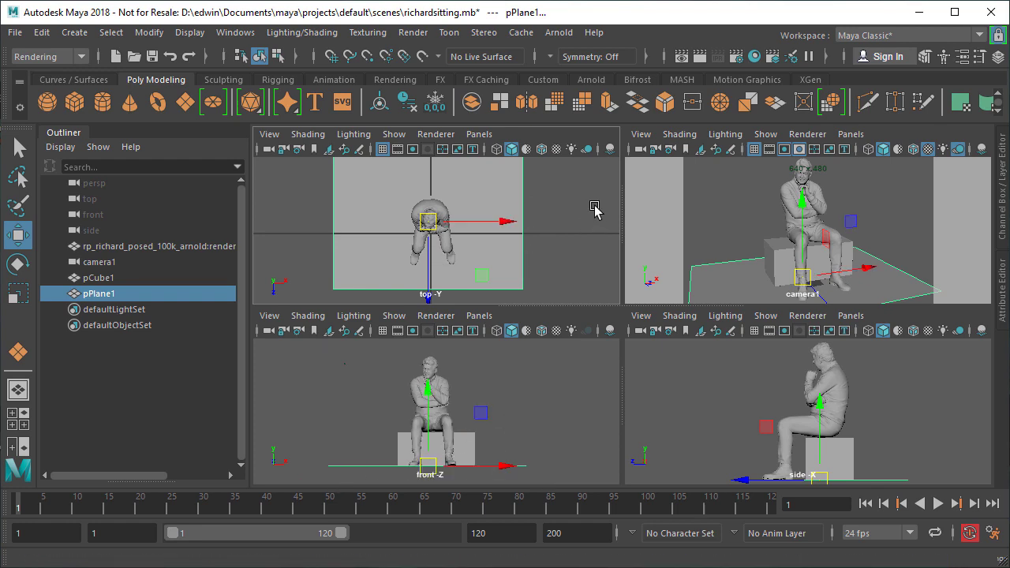
left_click(661, 225)
key("space")
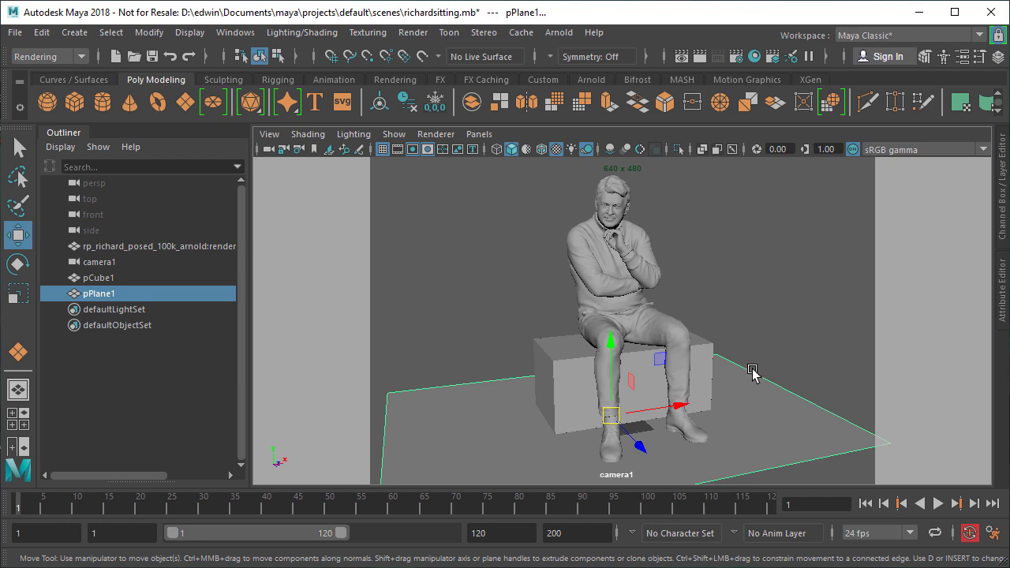
left_click(704, 55)
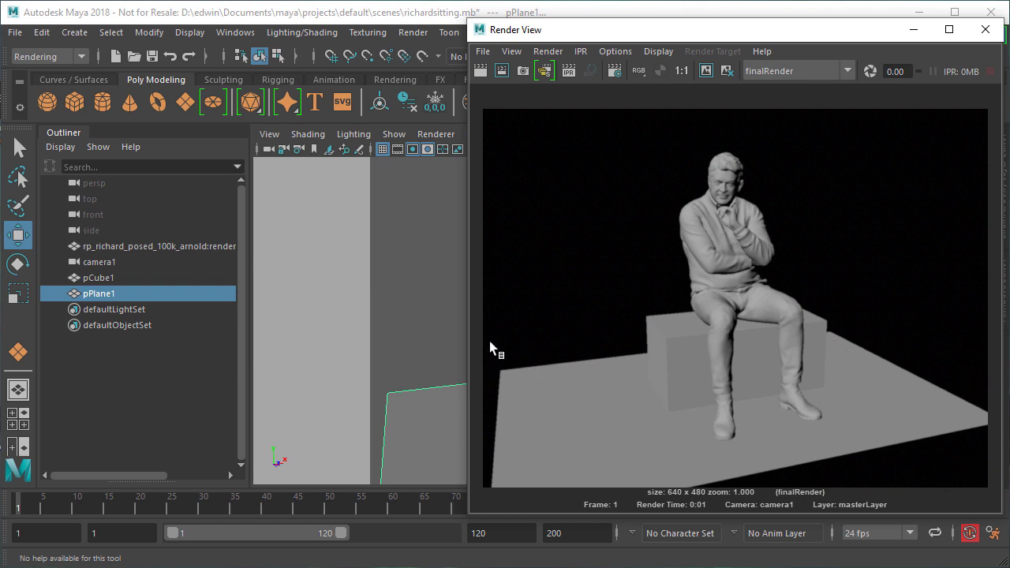
left_click(985, 29)
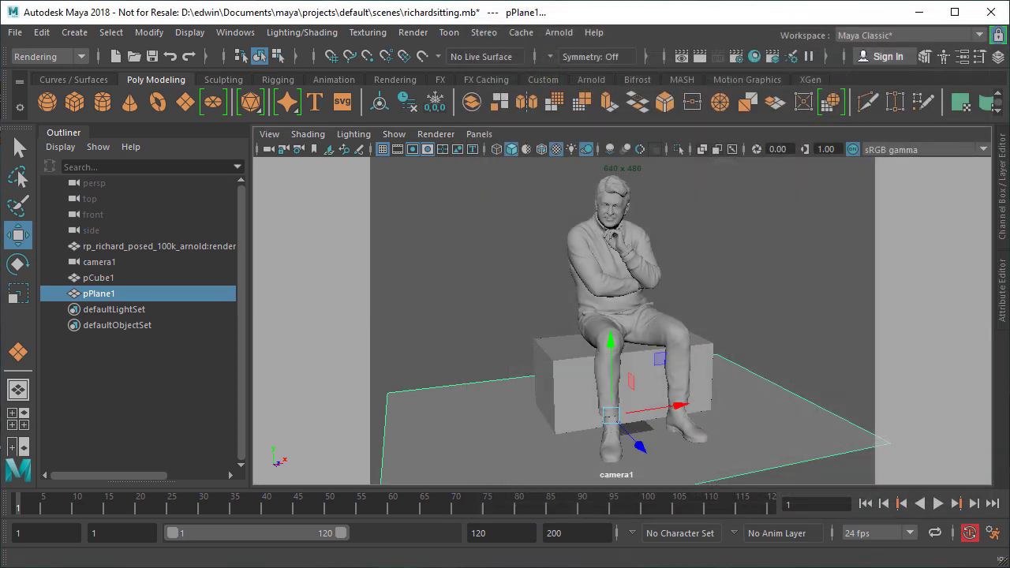
- Enable the geometry shader in the ground plane's finalRender attributes and assign an Fr Geom Floor shader to it
left_click(1000, 288)
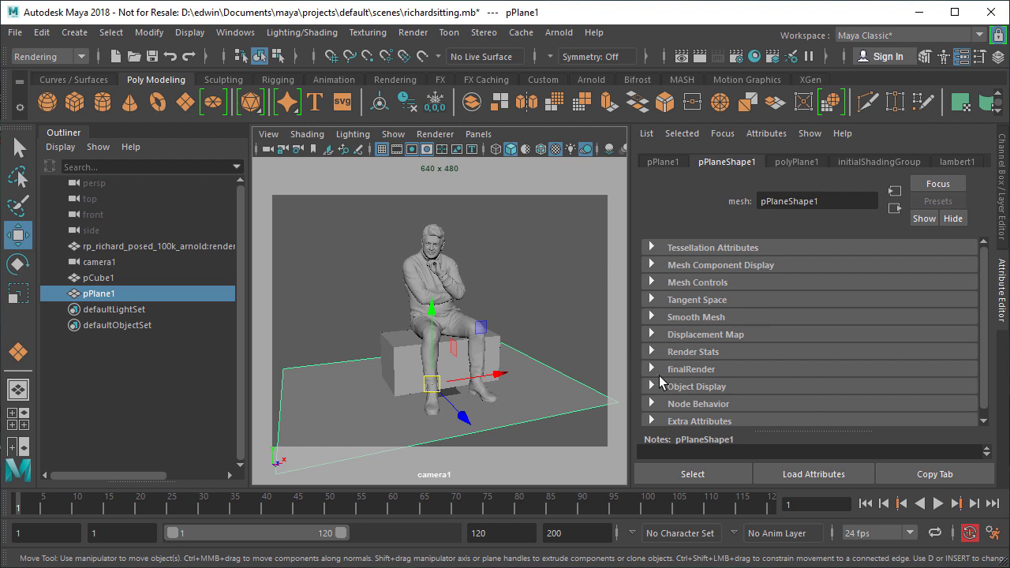
left_click(653, 369)
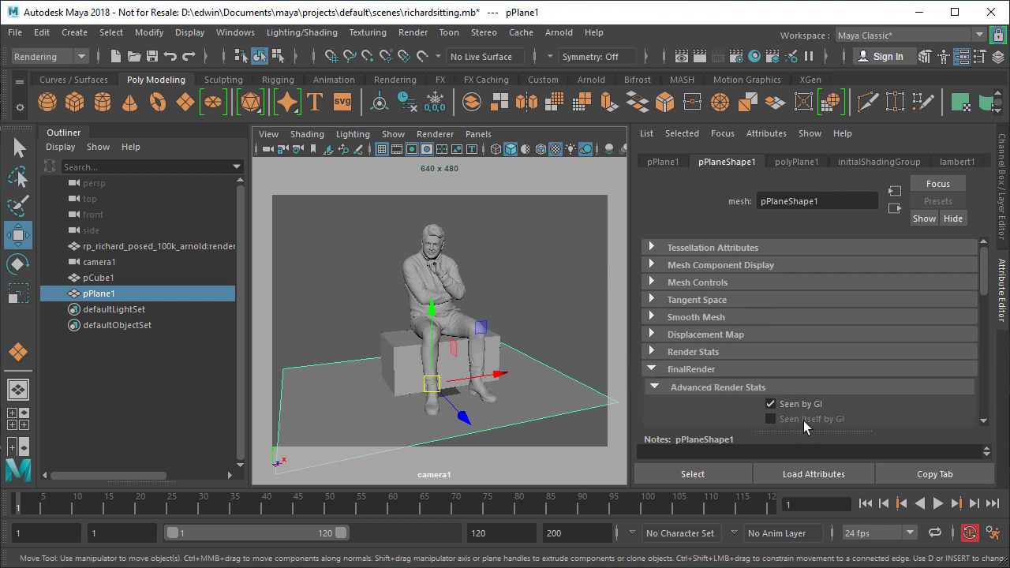
scroll(702, 371, "down", 2)
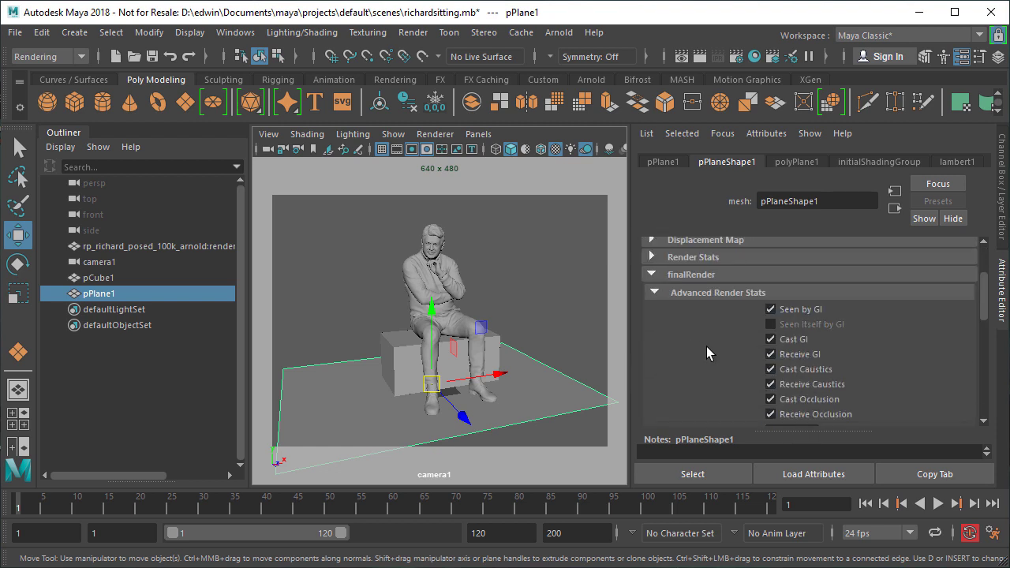
scroll(707, 346, "down", 6)
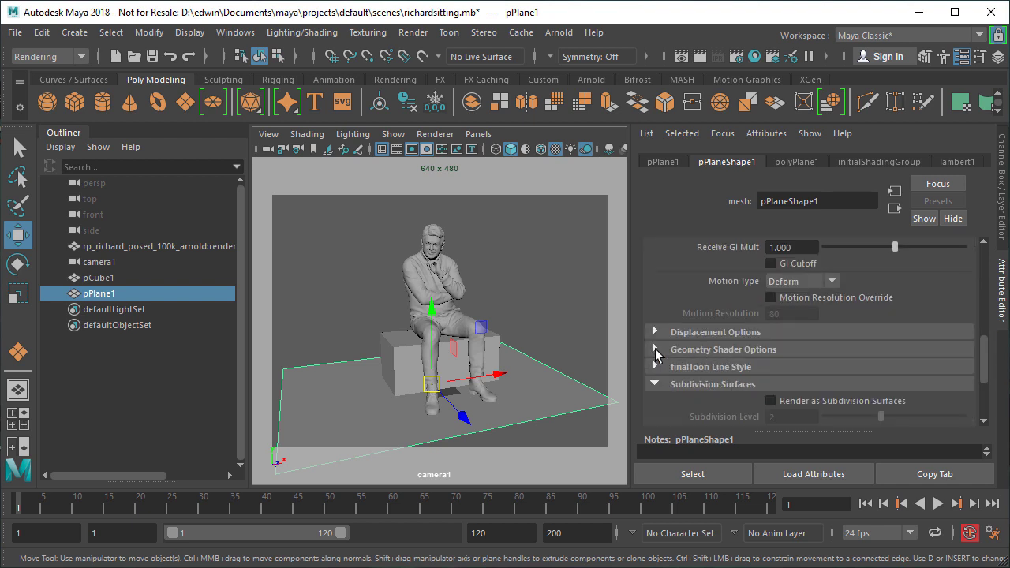
left_click(654, 349)
left_click(786, 366)
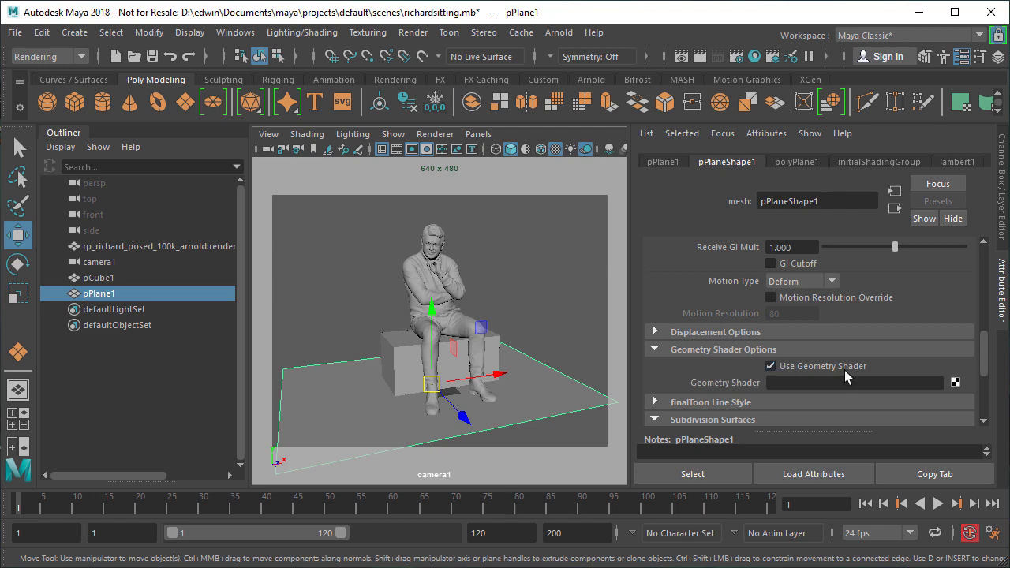
left_click(955, 381)
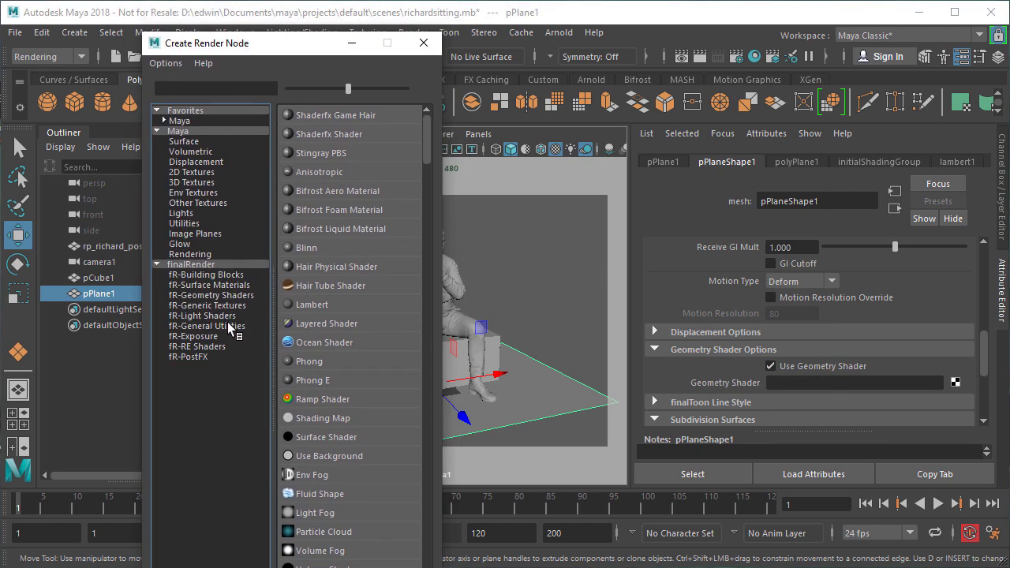
left_click(236, 295)
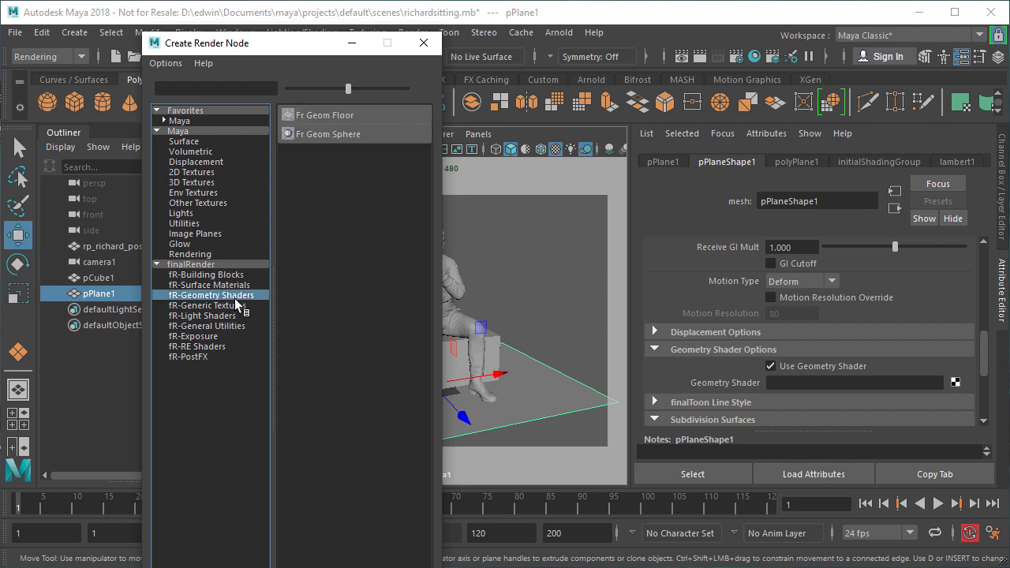
left_click(358, 118)
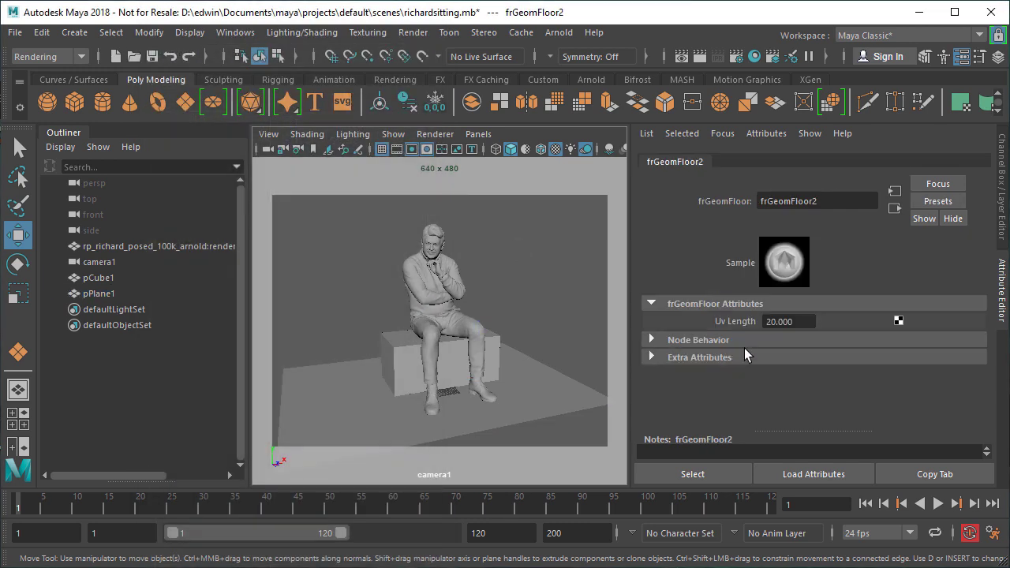
- Render the frame with finalRender and again with Maya Software to compare the geometry-shader floor
left_click(697, 58)
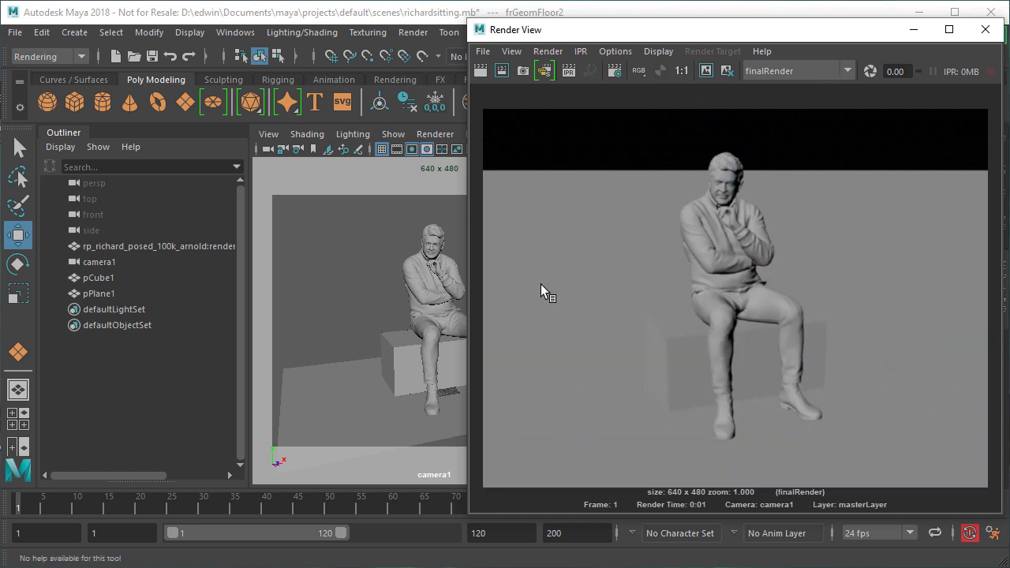
left_click(847, 70)
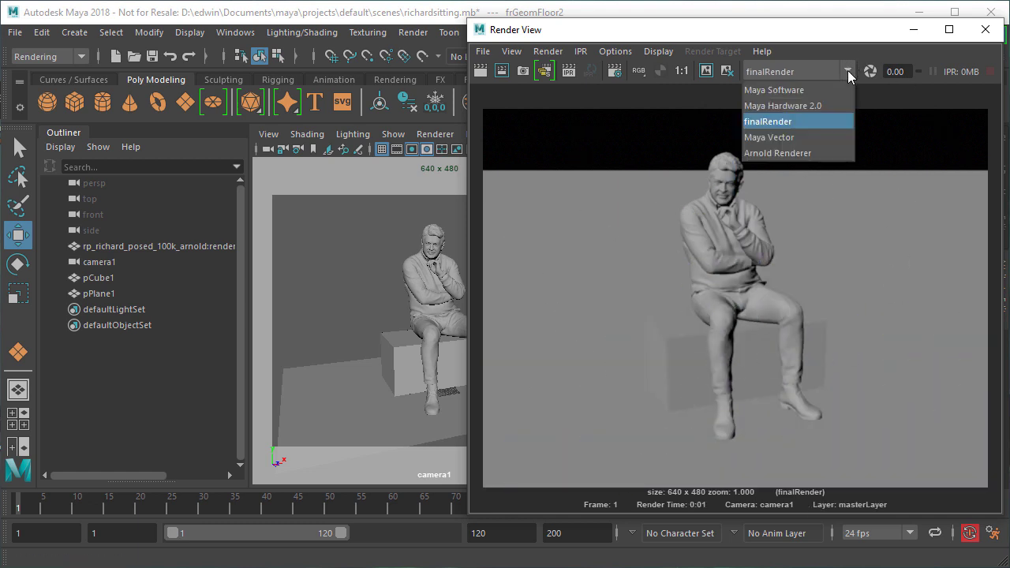
left_click(793, 90)
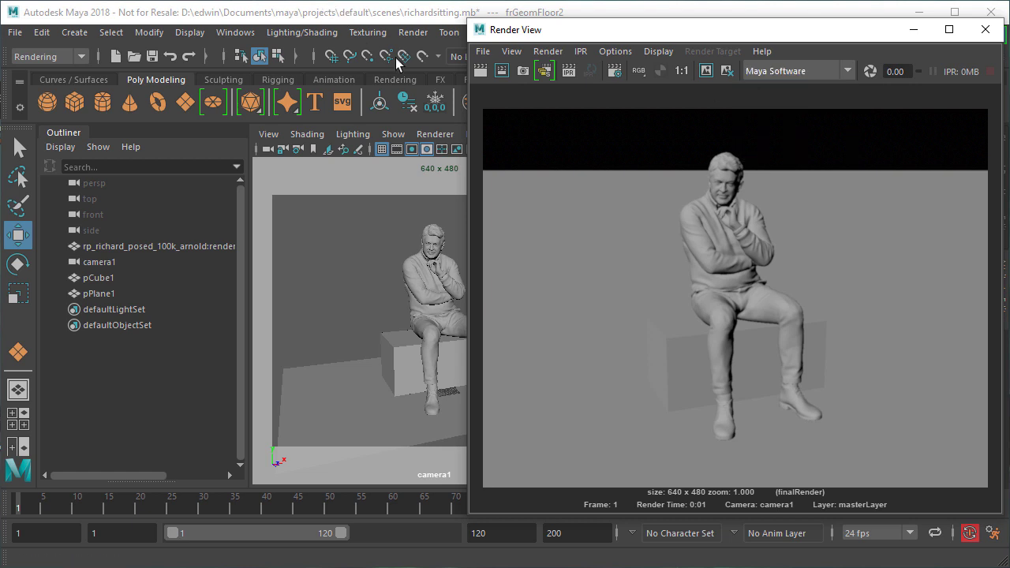
left_click(479, 71)
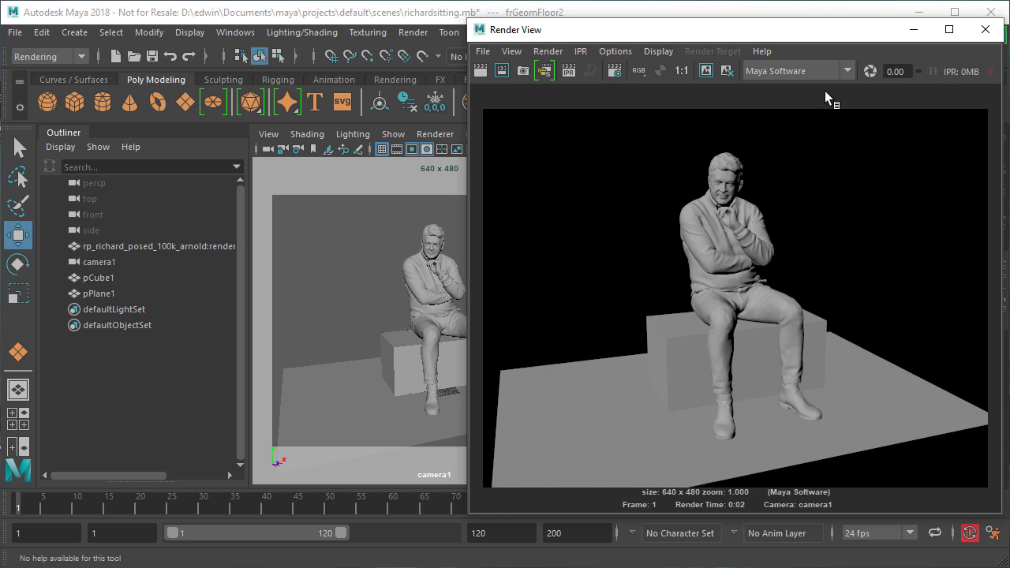
- Render the frame with Arnold Renderer, check its alpha channel, switch back to the RGB channels and close the render window
left_click(844, 70)
left_click(803, 147)
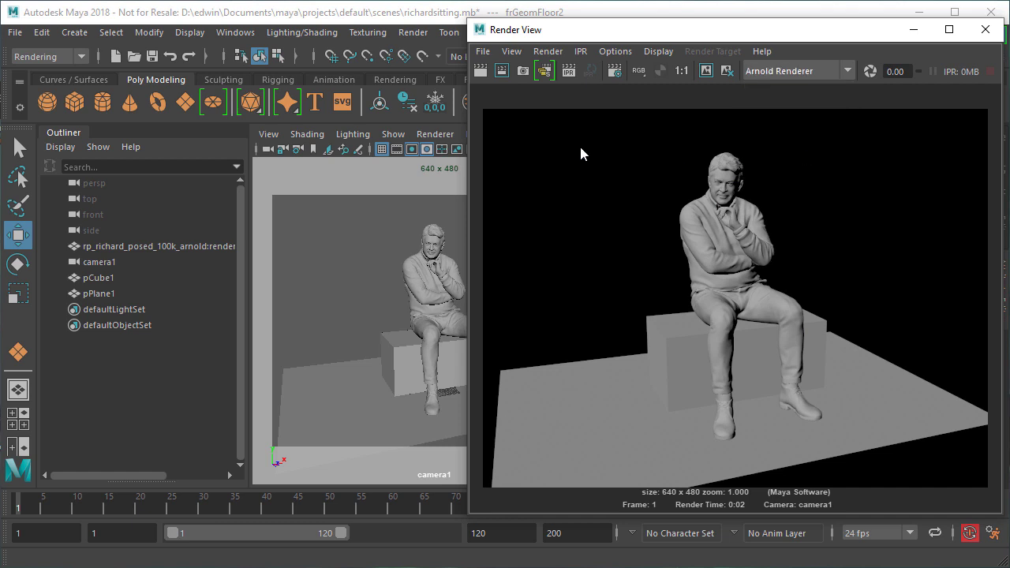
left_click(481, 70)
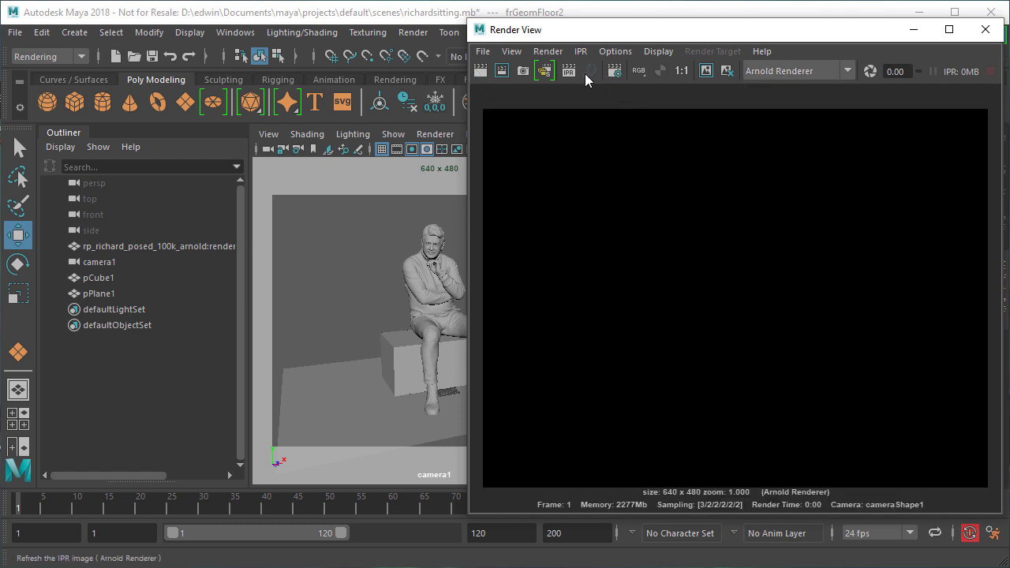
left_click(657, 74)
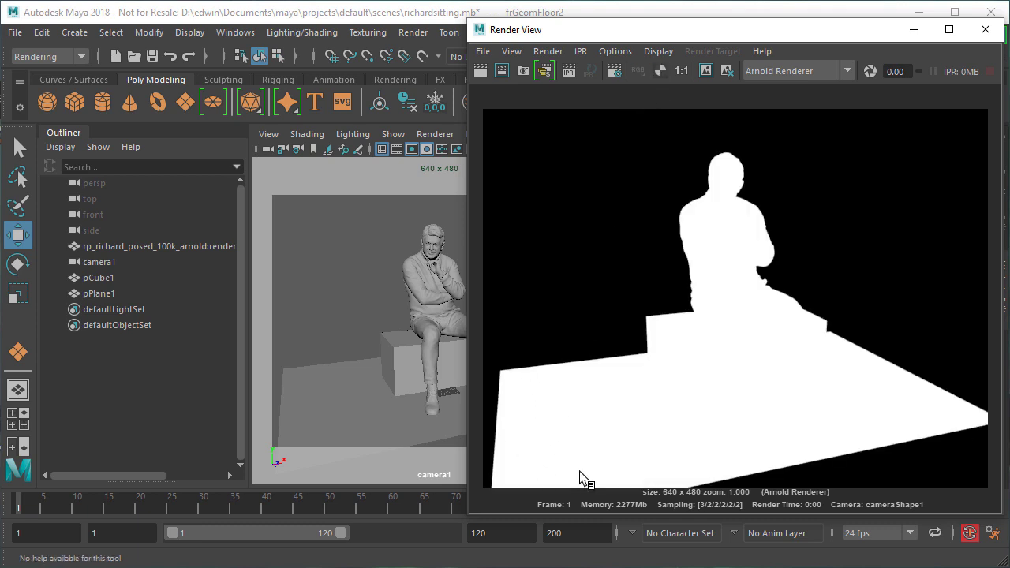
left_click(636, 70)
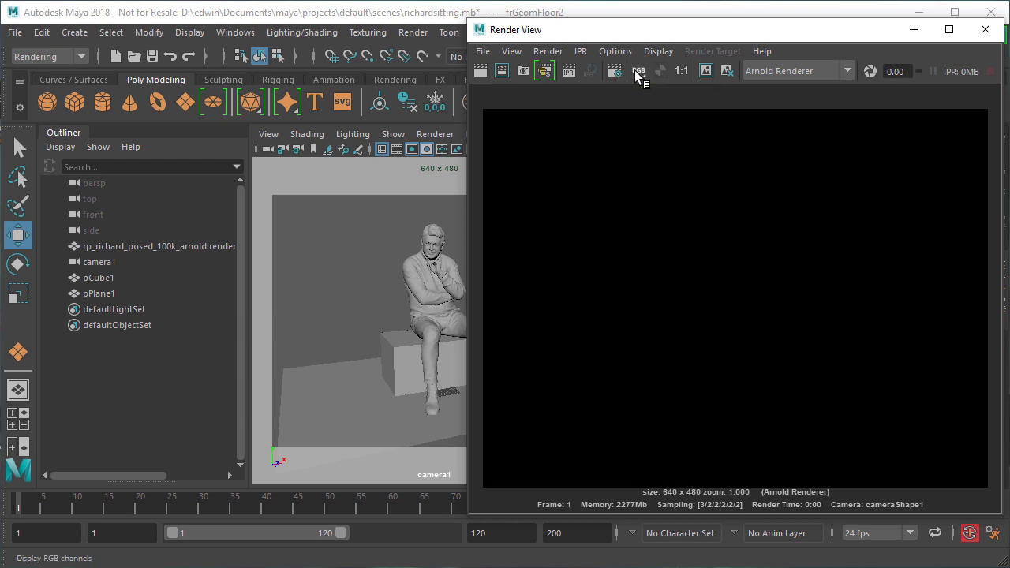
left_click(985, 30)
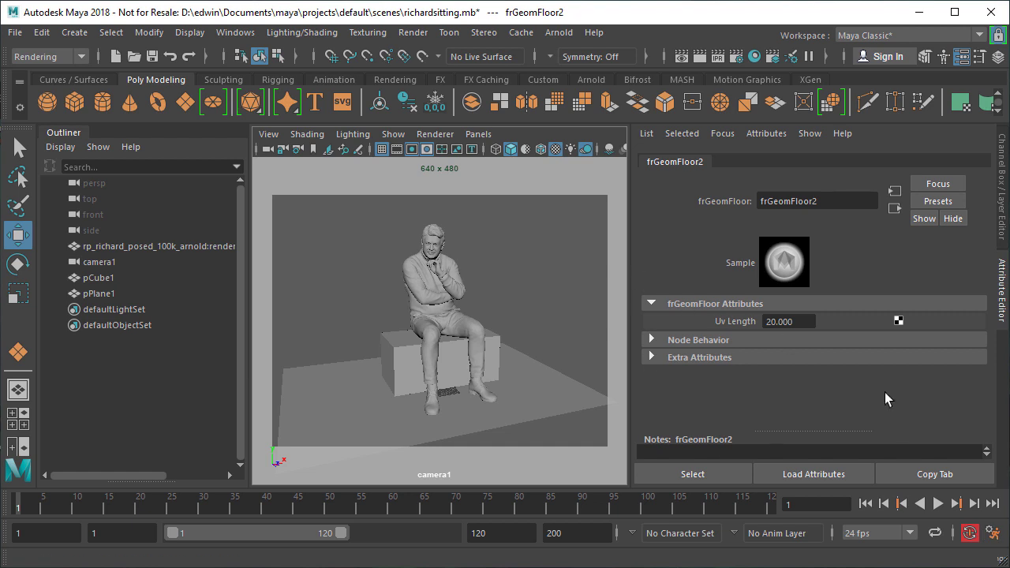
- Examine the lambert2 material attributes of the seated figure, then deselect the figure and hide the attributes
left_click(442, 281)
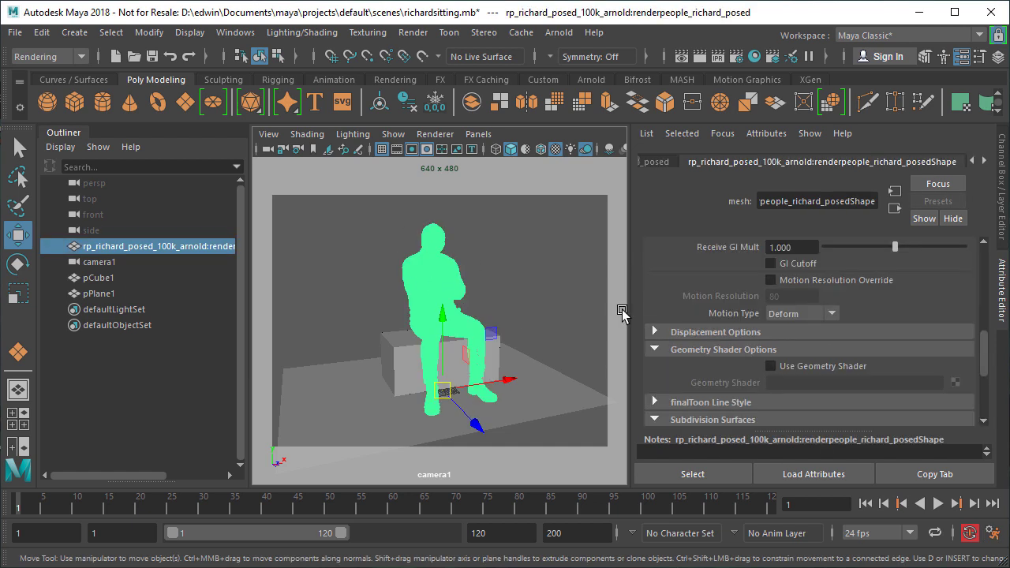
left_click(982, 162)
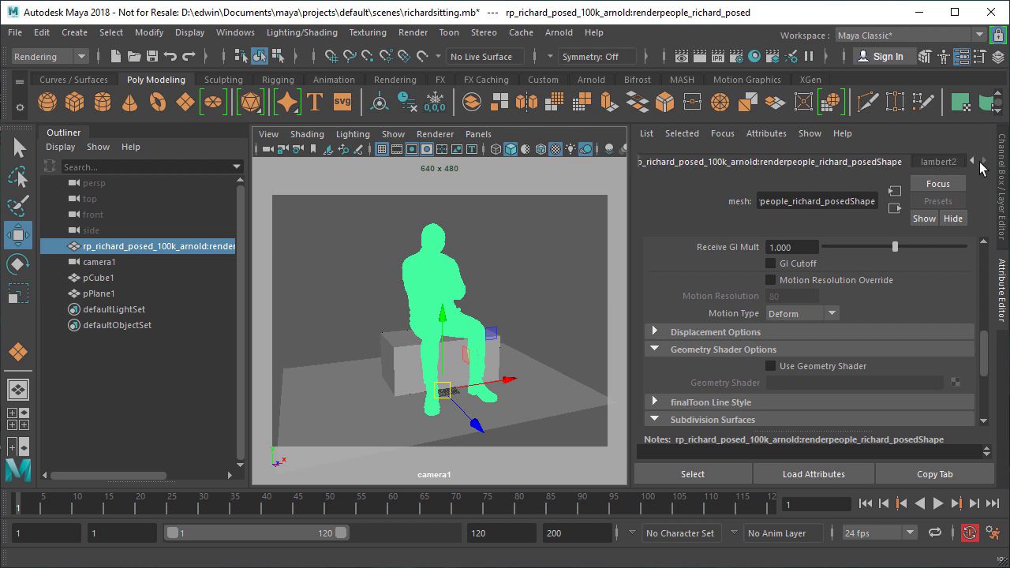
left_click(938, 162)
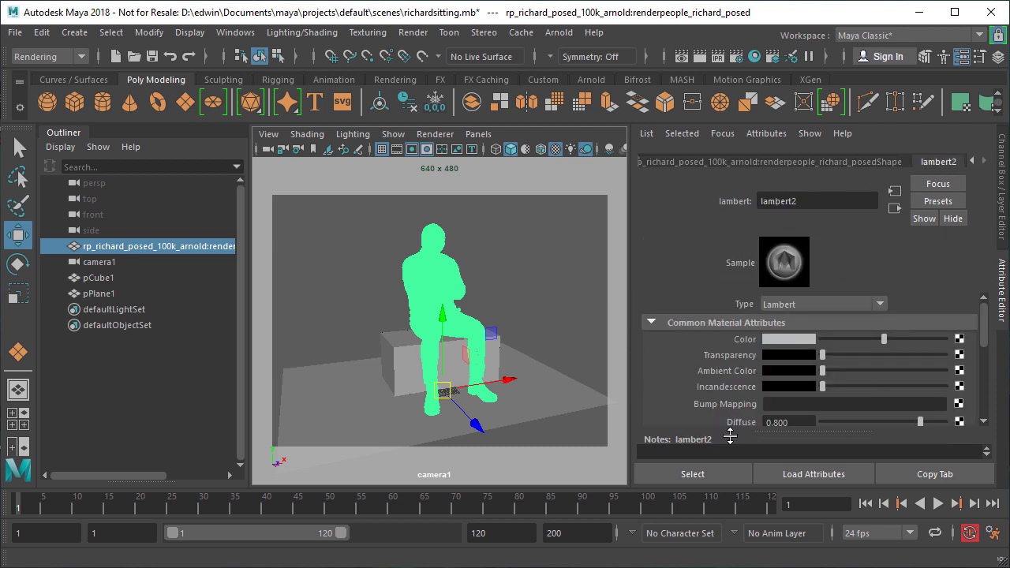
left_click(385, 293)
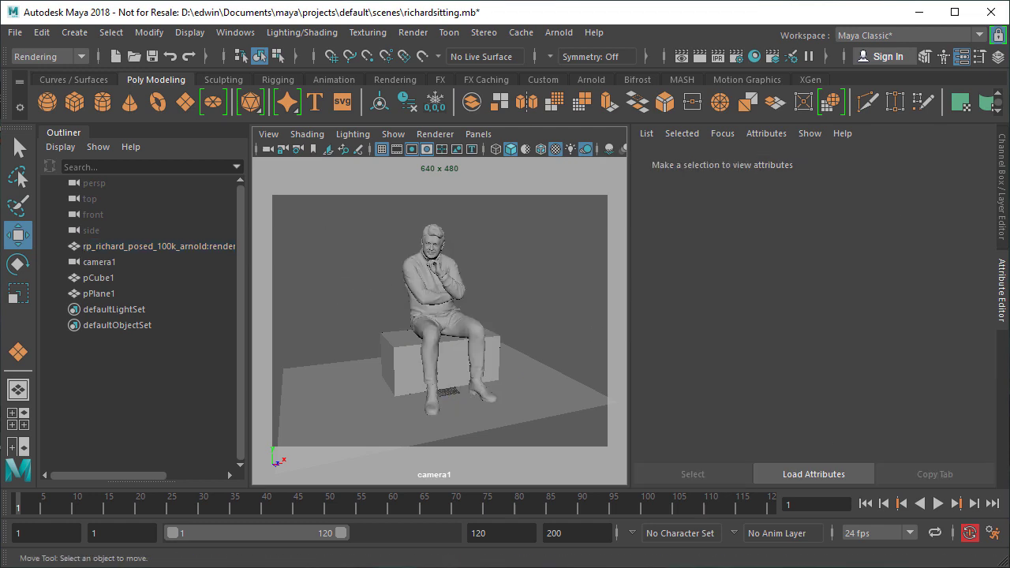
left_click(1003, 292)
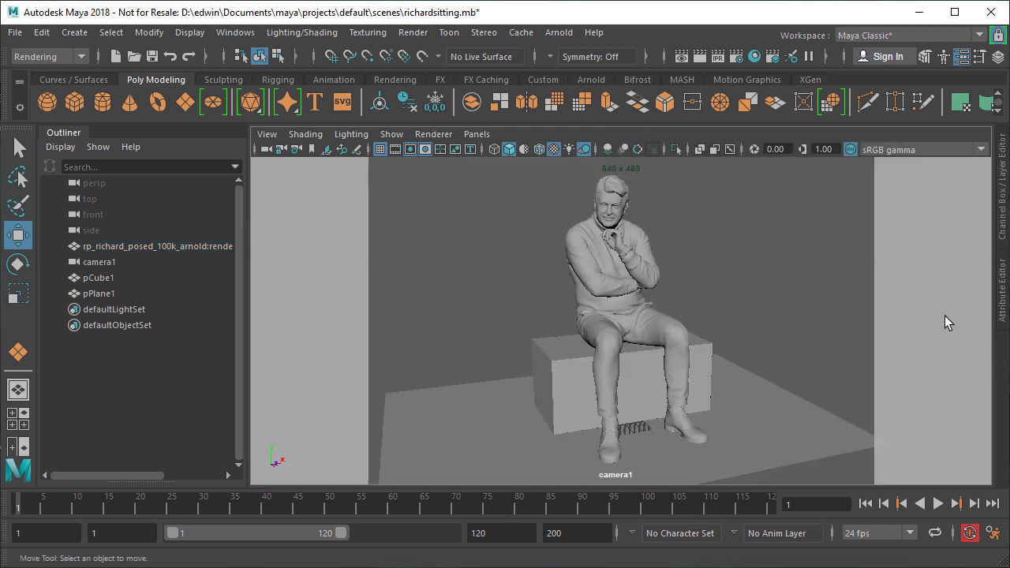
- Create an ambient light and move it up beside the seated figure, to about X -84.6, Y 72.6, Z -50.8 cm
left_click(378, 83)
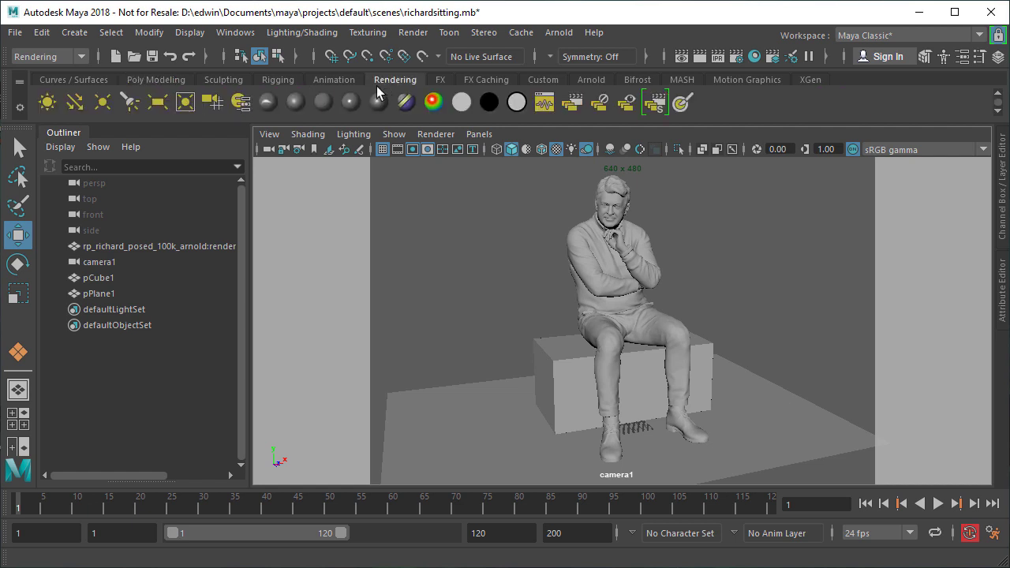
left_click(48, 102)
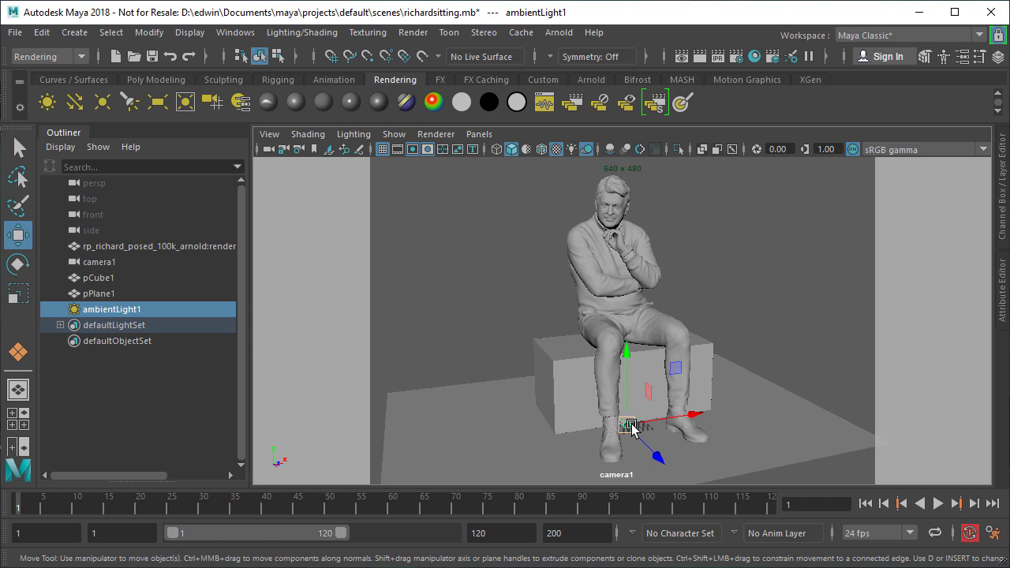
left_click_drag(631, 426, 465, 299)
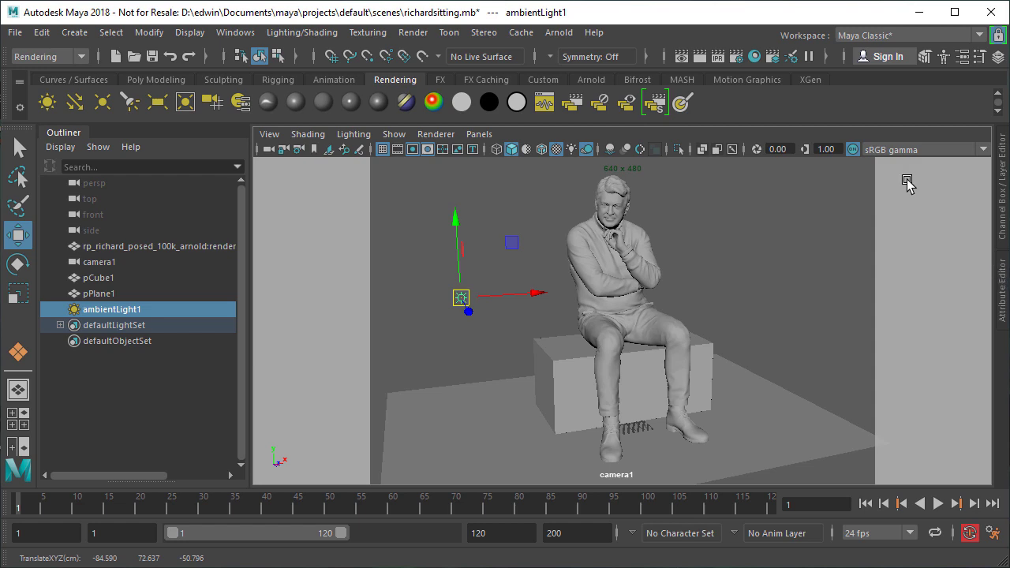
- Render the ambient-lit frame with Arnold Renderer and again with finalRender
left_click(700, 59)
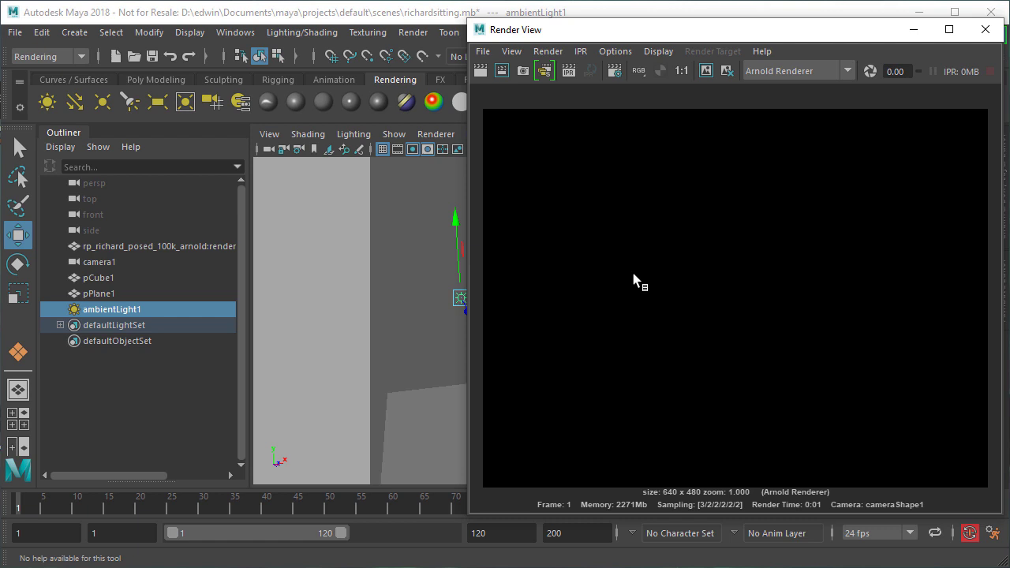
left_click(848, 71)
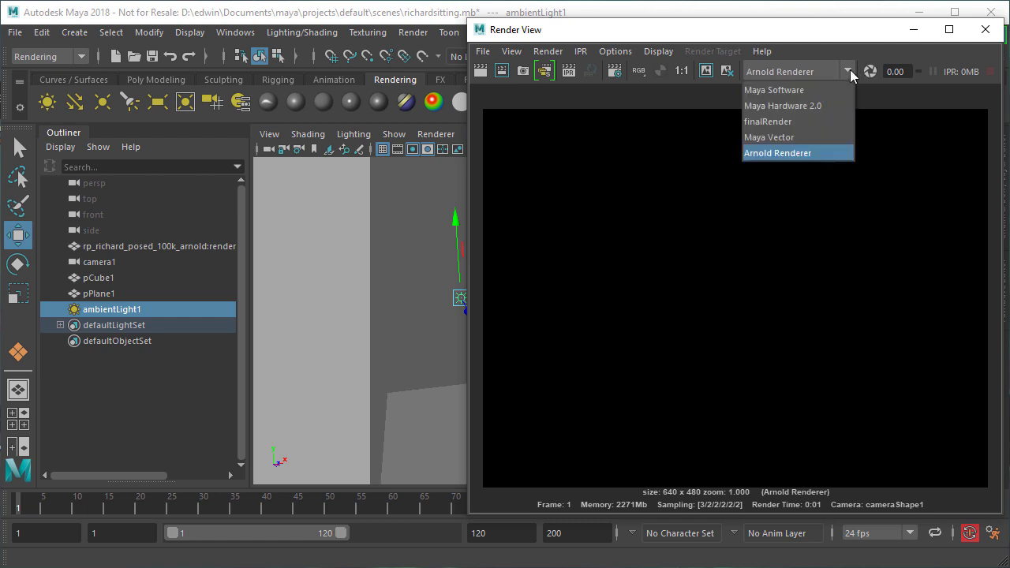
left_click(790, 120)
left_click(480, 71)
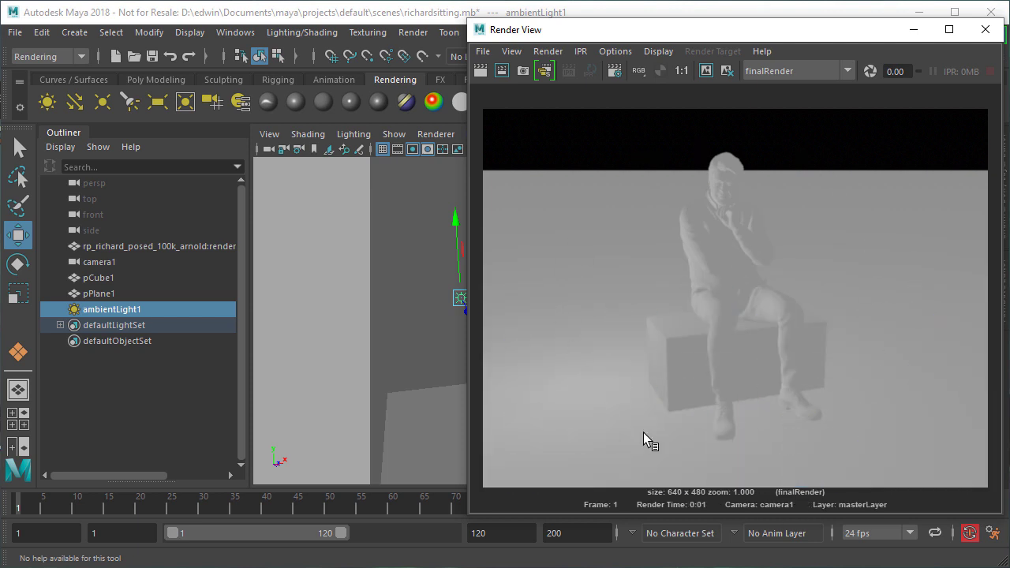
- Switch the renderer to Maya Software and render the frame lit by the ambient light
left_click(849, 70)
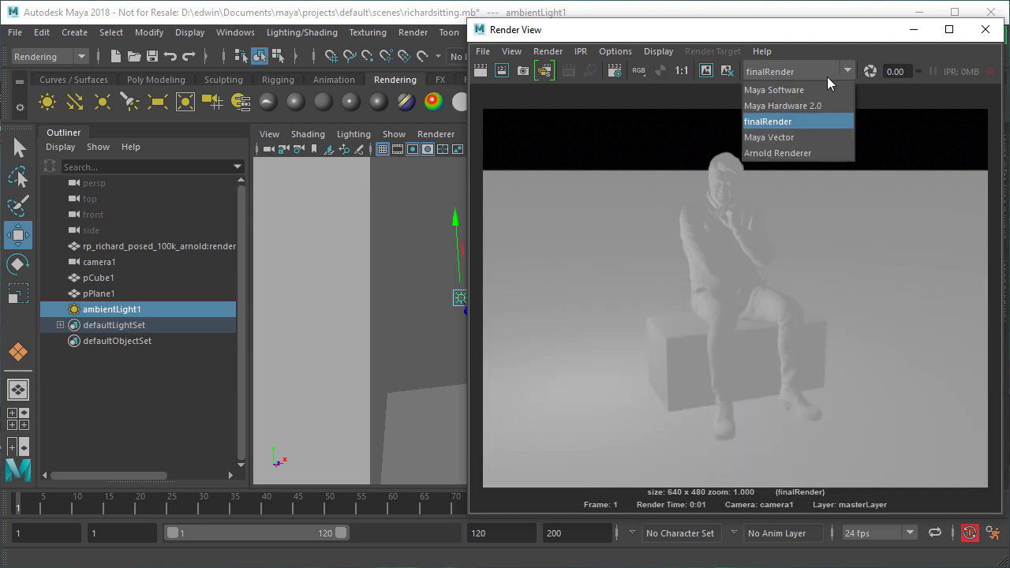
left_click(777, 88)
left_click(481, 71)
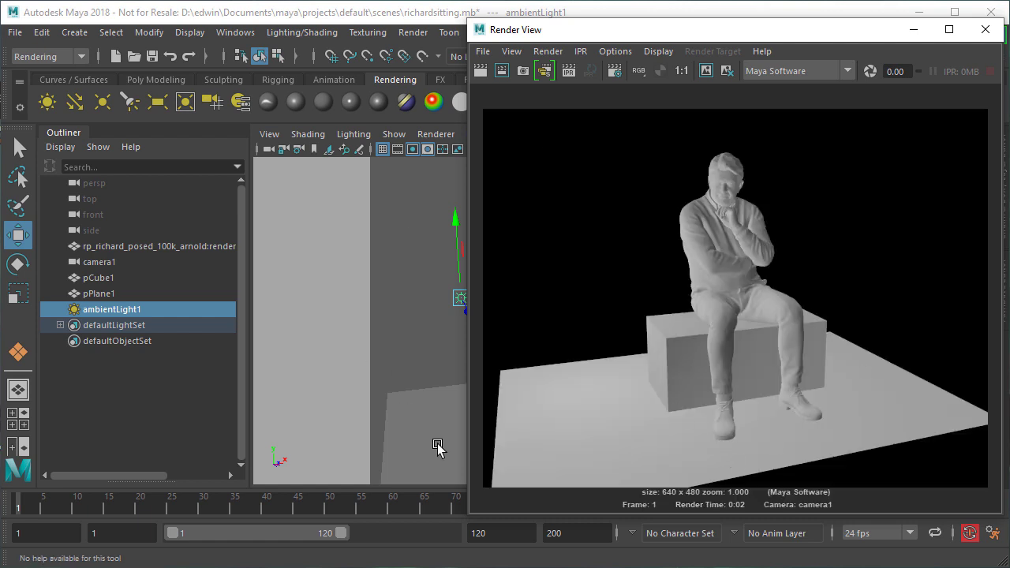
- Switch the renderer to finalRender and render the frame lit by the ambient light again
left_click(849, 71)
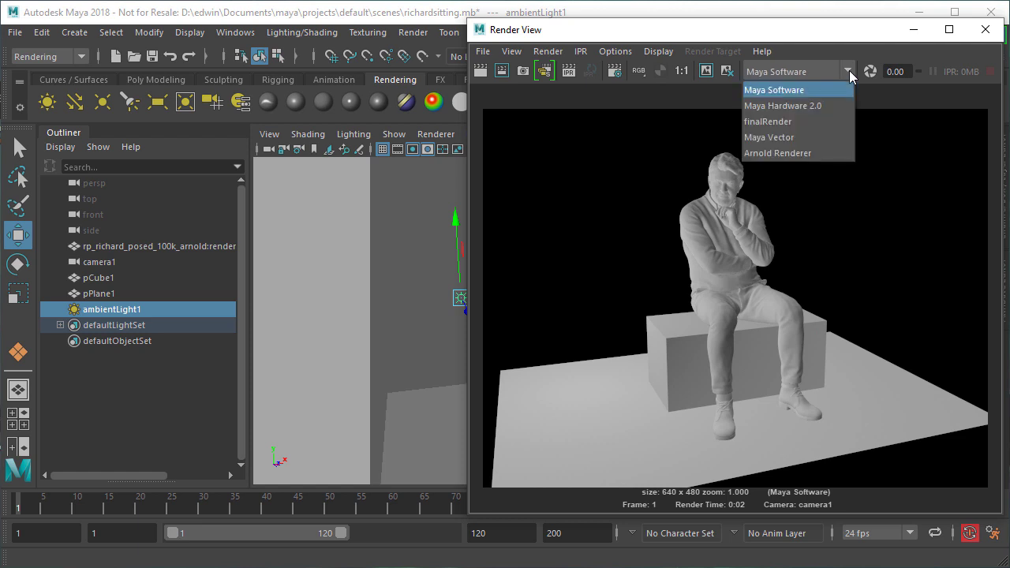
left_click(777, 149)
left_click(481, 71)
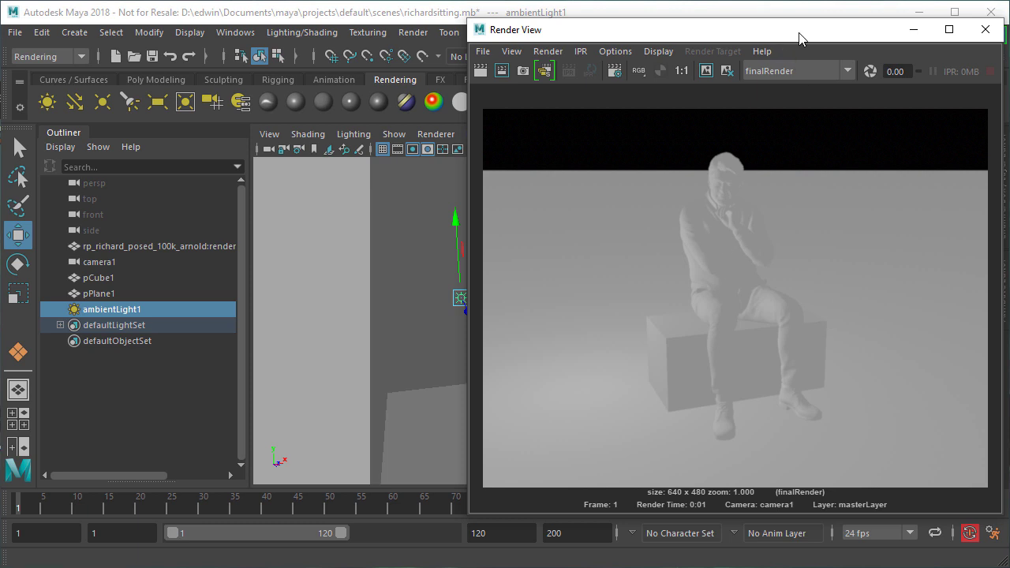
- Change the ambient light's color to a pale yellow and re-render the frame with finalRender
left_click_drag(797, 30, 489, 27)
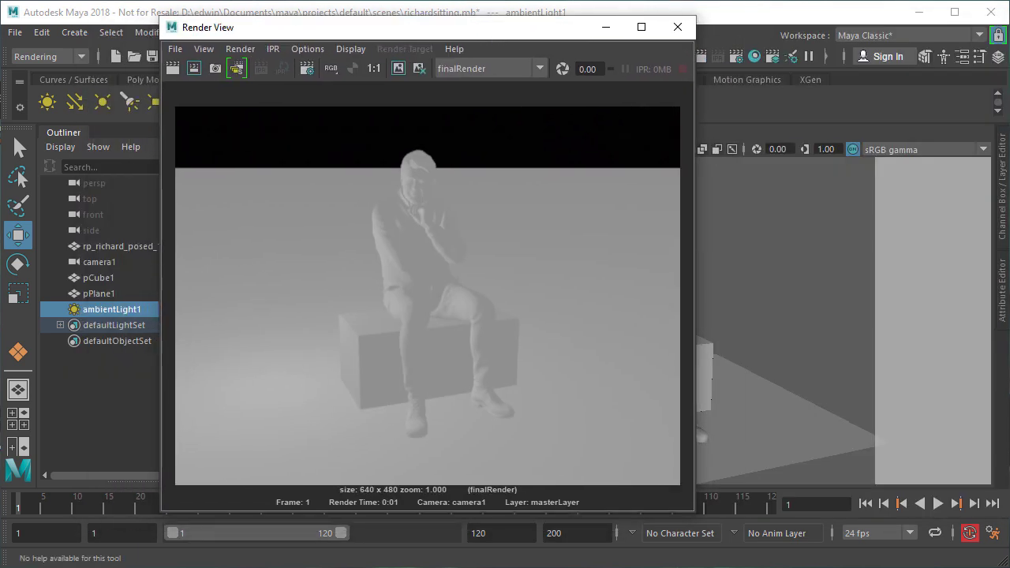
left_click(1002, 292)
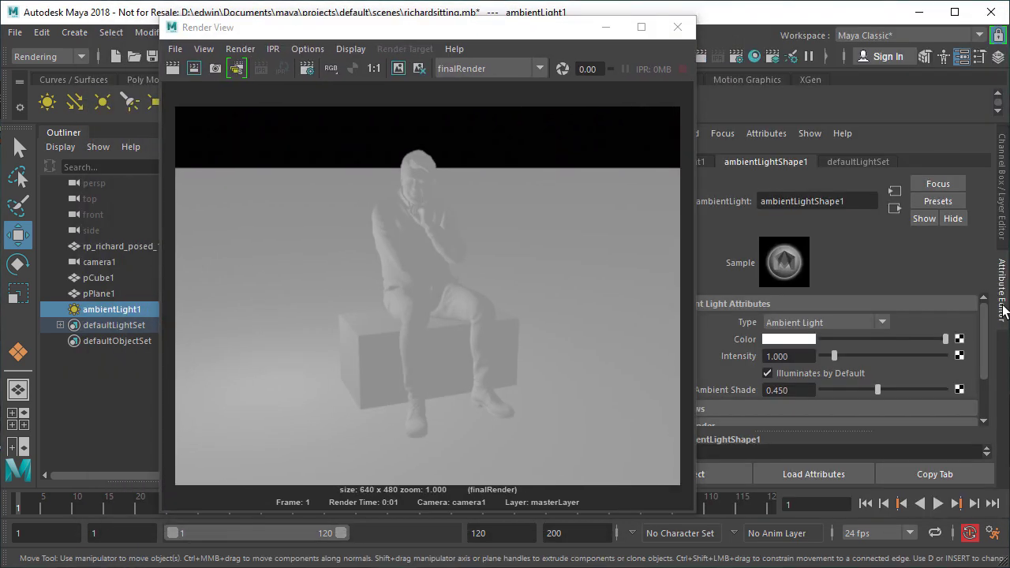
left_click(796, 347)
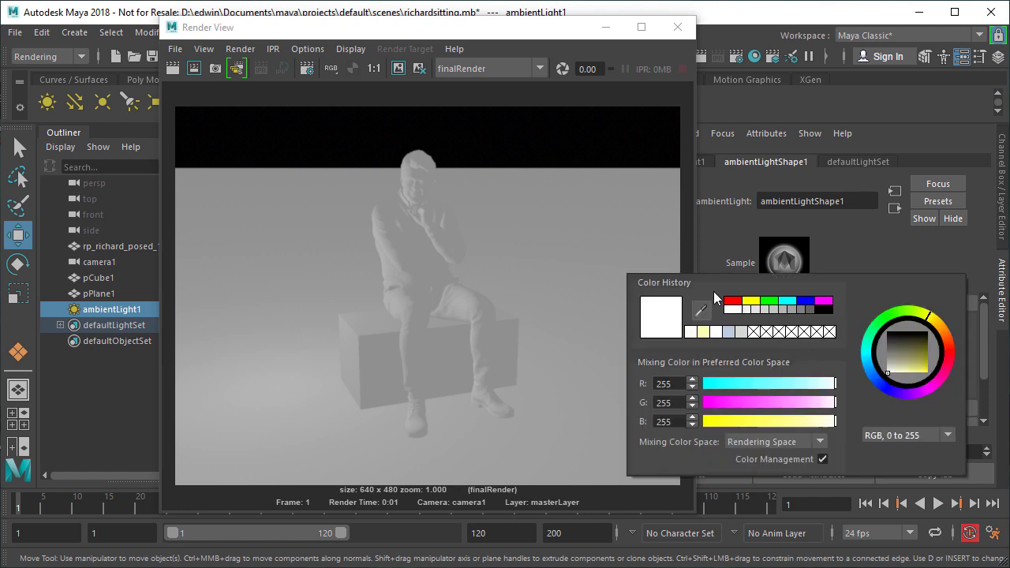
left_click(751, 303)
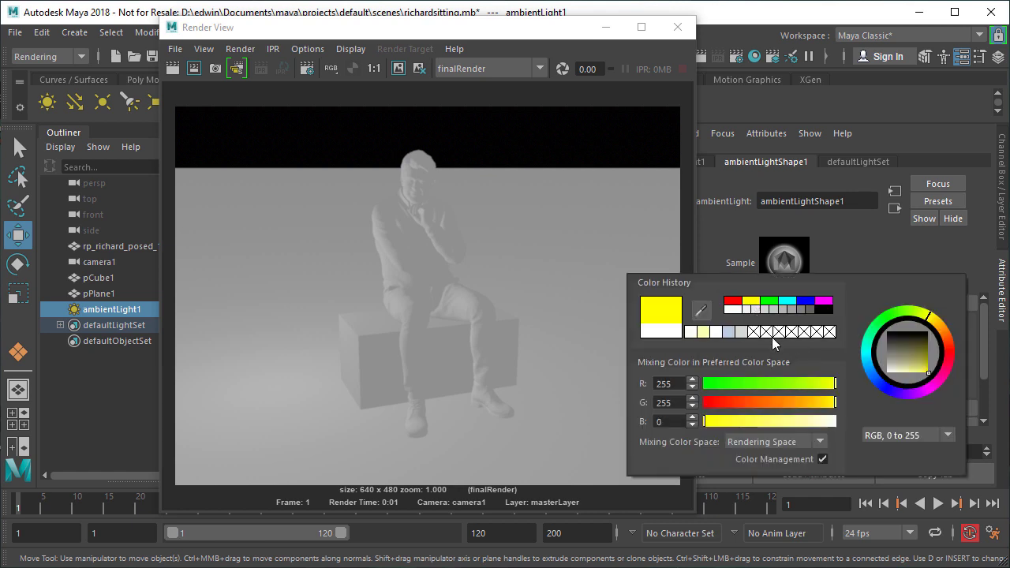
left_click(819, 423)
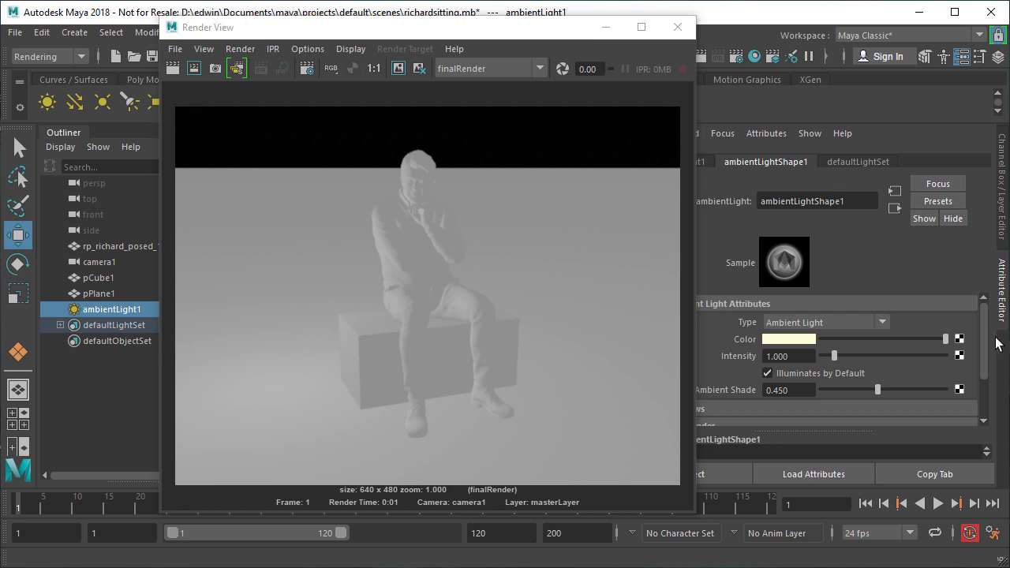
left_click(172, 69)
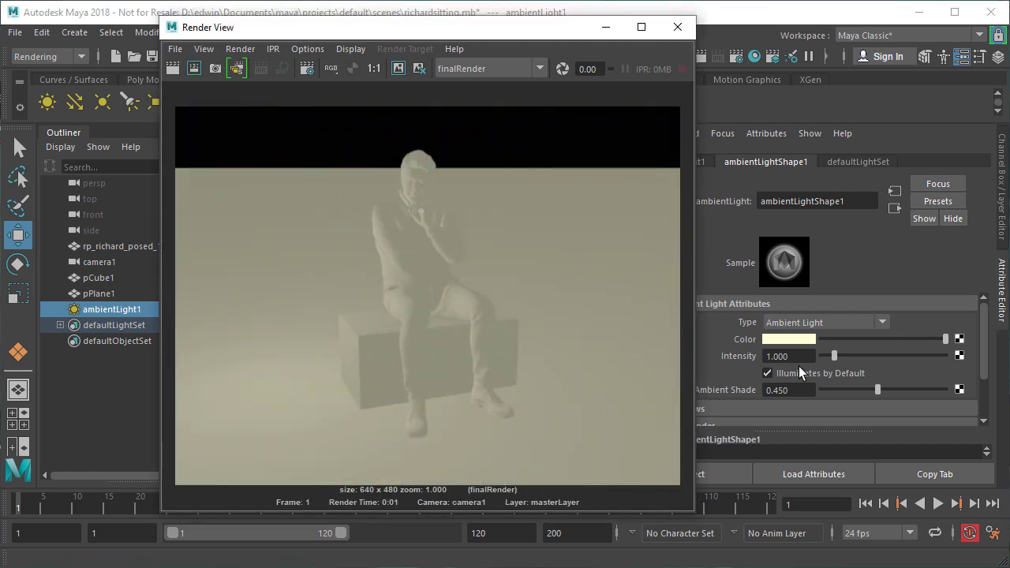
- Lower the ambient light's intensity to about 0.065, re-render the frame, and close the render window
left_click_drag(835, 356, 823, 356)
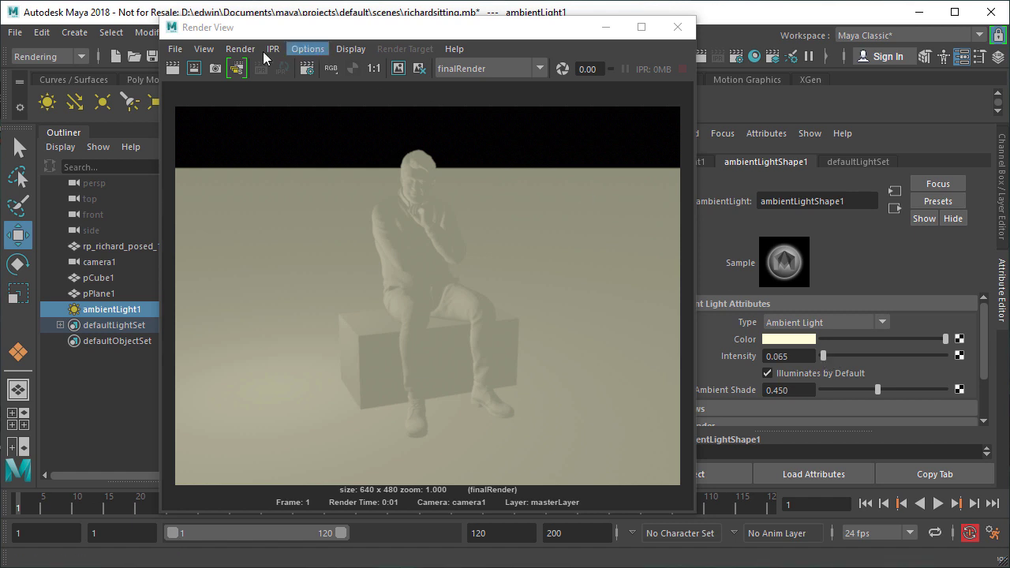
left_click(172, 69)
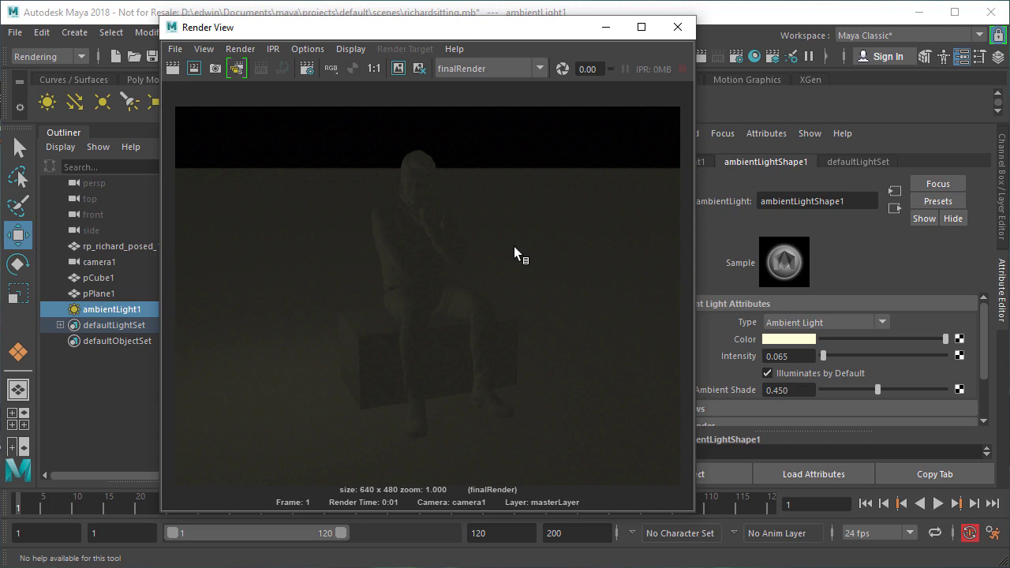
left_click(676, 27)
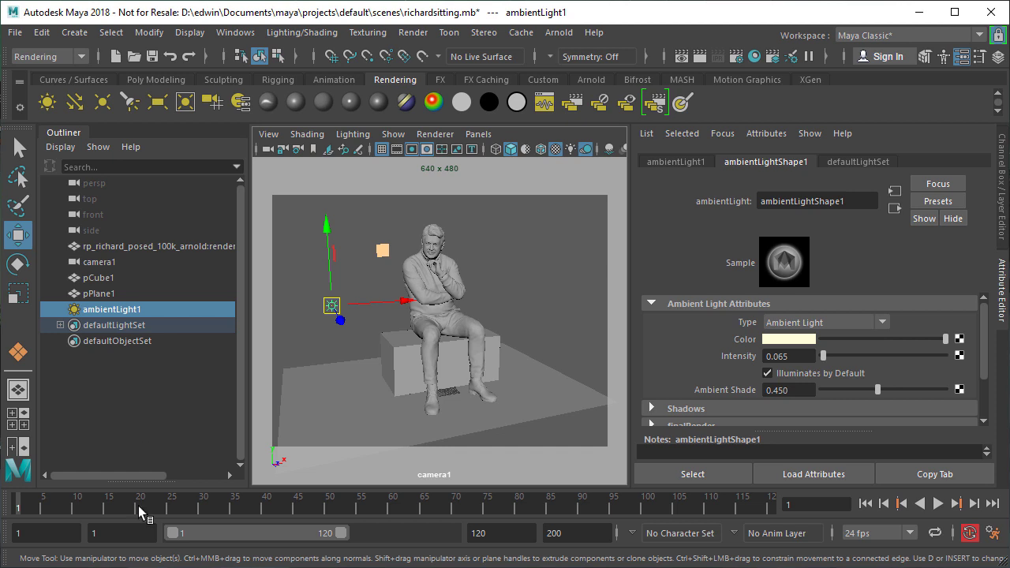
- Replace the ambient light with a directional light at about X 83.4, Y 105.7, Z 6.2 cm and scale up its icon
key("Delete")
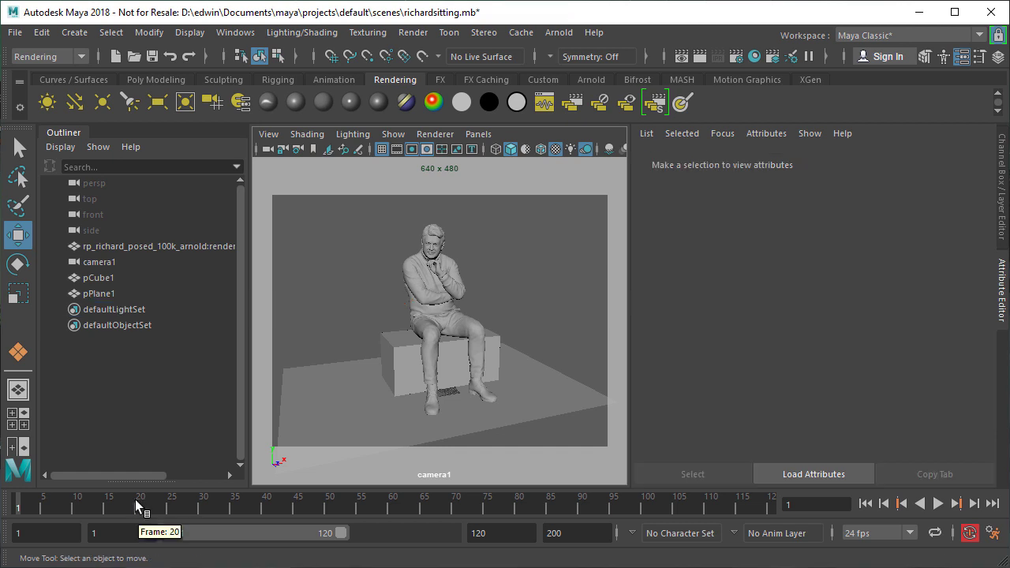
left_click(101, 102)
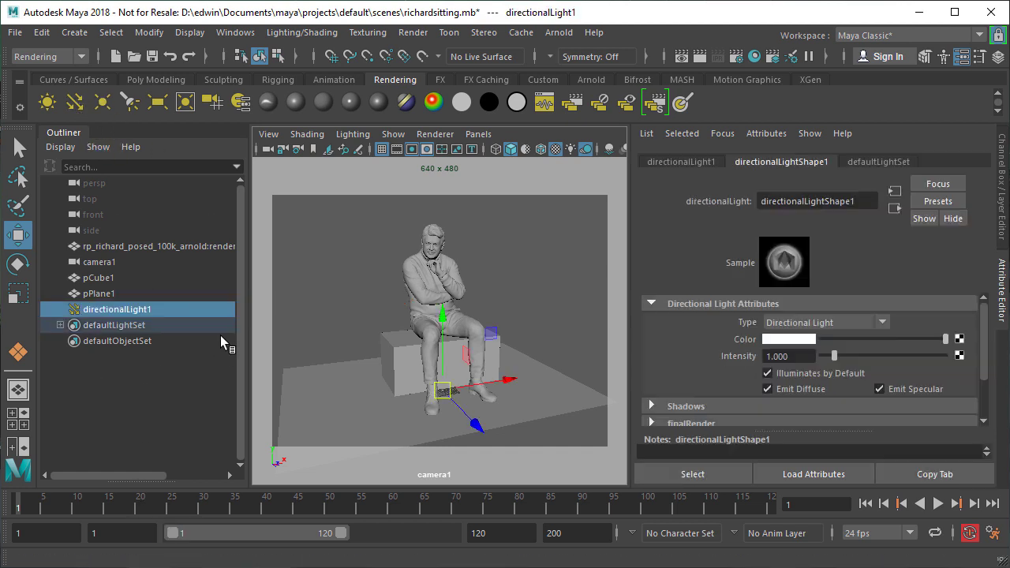
left_click_drag(443, 390, 534, 268)
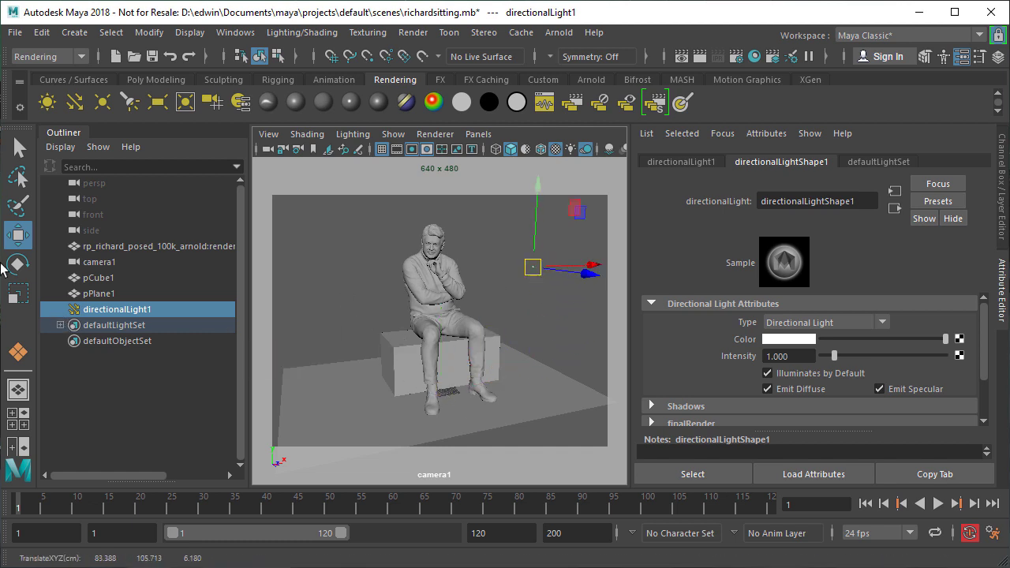
left_click(17, 294)
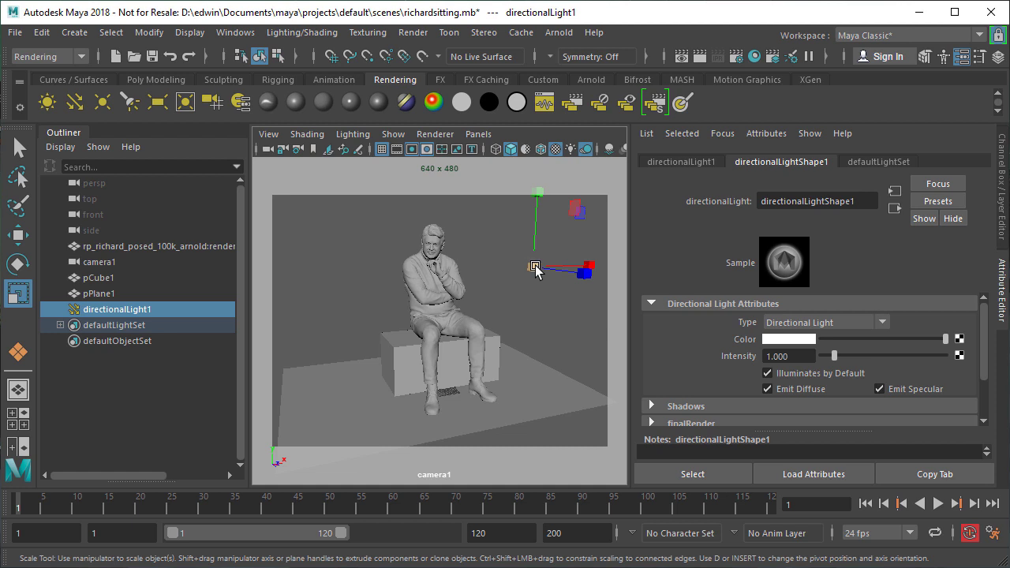
left_click_drag(536, 270, 612, 132)
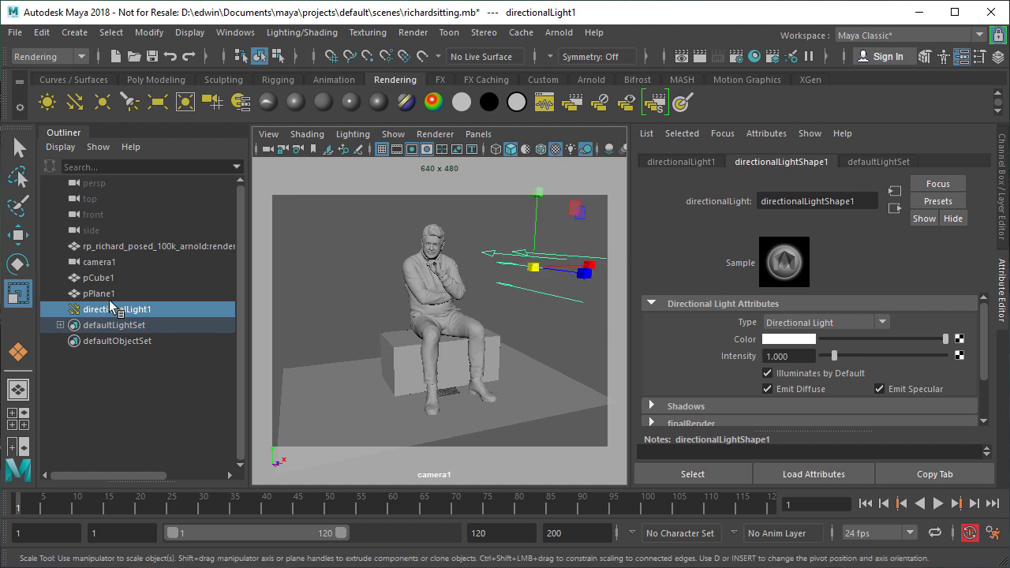
- Light the viewport with all lights and rotate the directional light to about -32.7, 23.7, -16.5 degrees, aiming it down at the figure
left_click(17, 264)
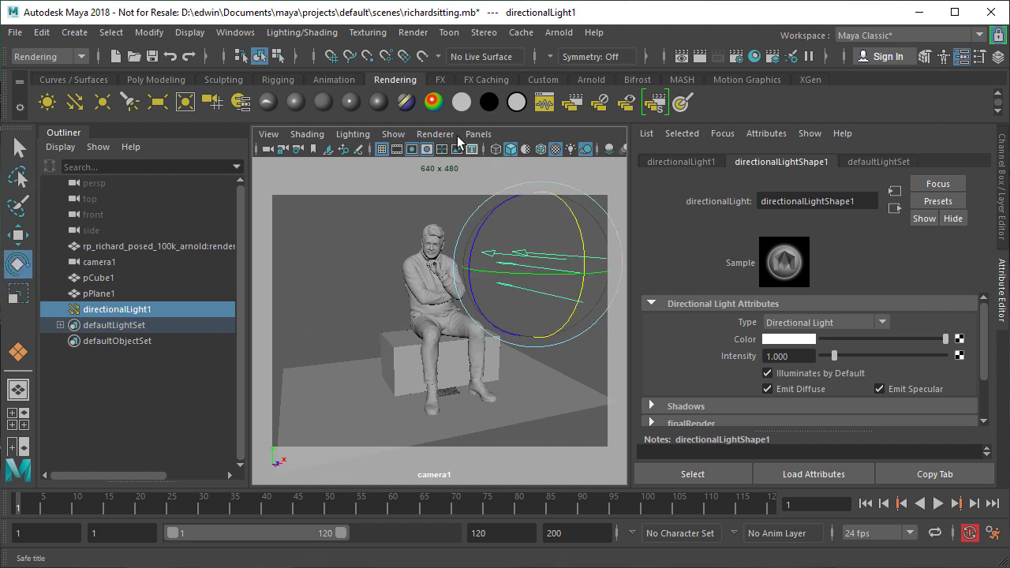
left_click(352, 134)
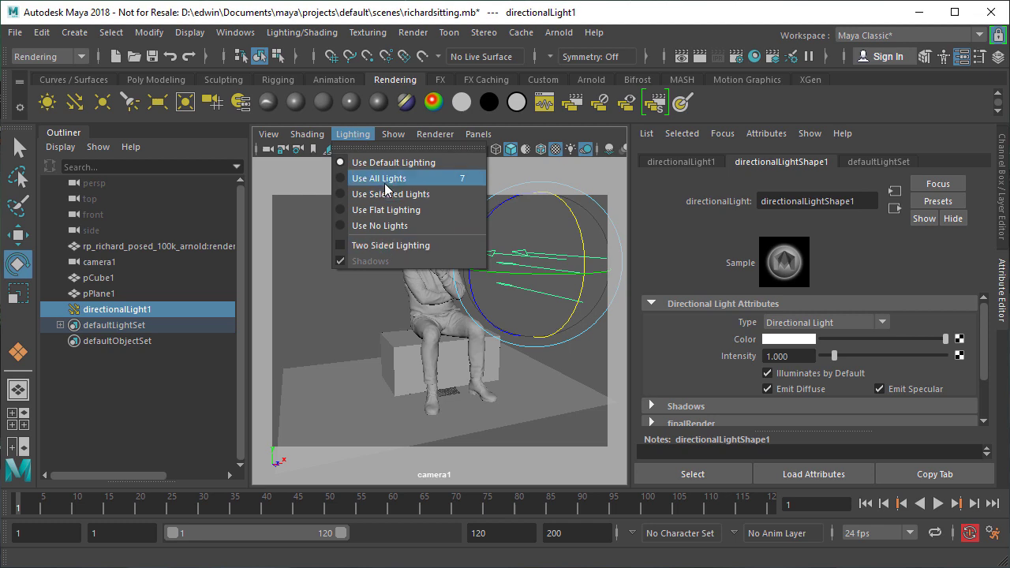
left_click(385, 179)
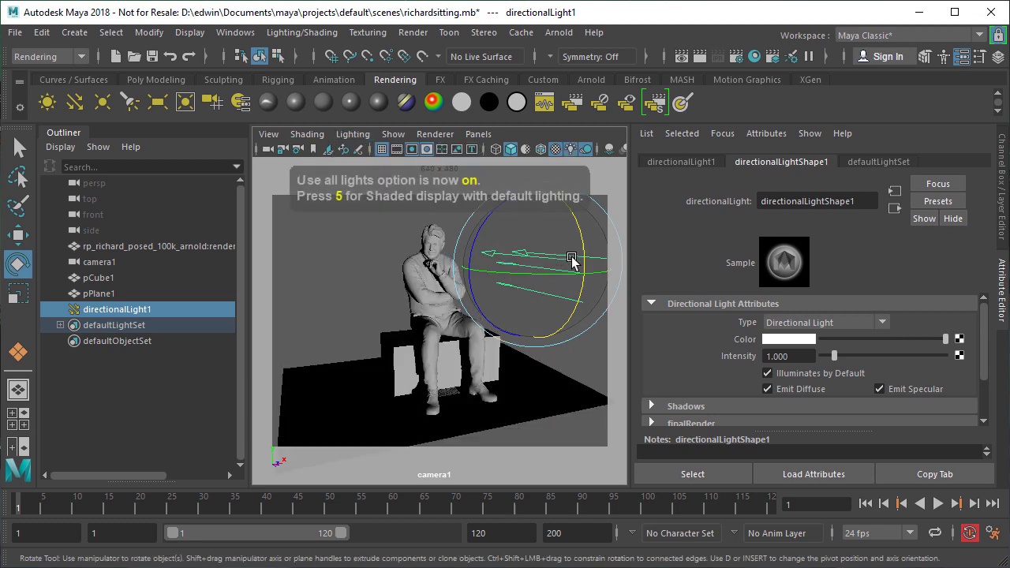
left_click_drag(583, 274, 489, 262)
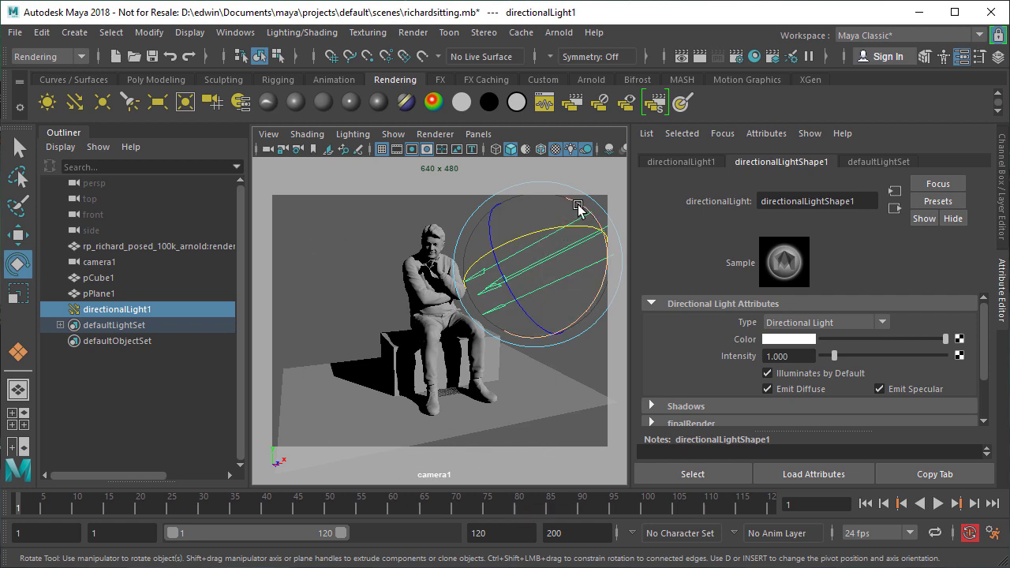
mouse_move(581, 210)
left_mouse_down()
mouse_move(587, 219)
mouse_move(582, 211)
left_mouse_up()
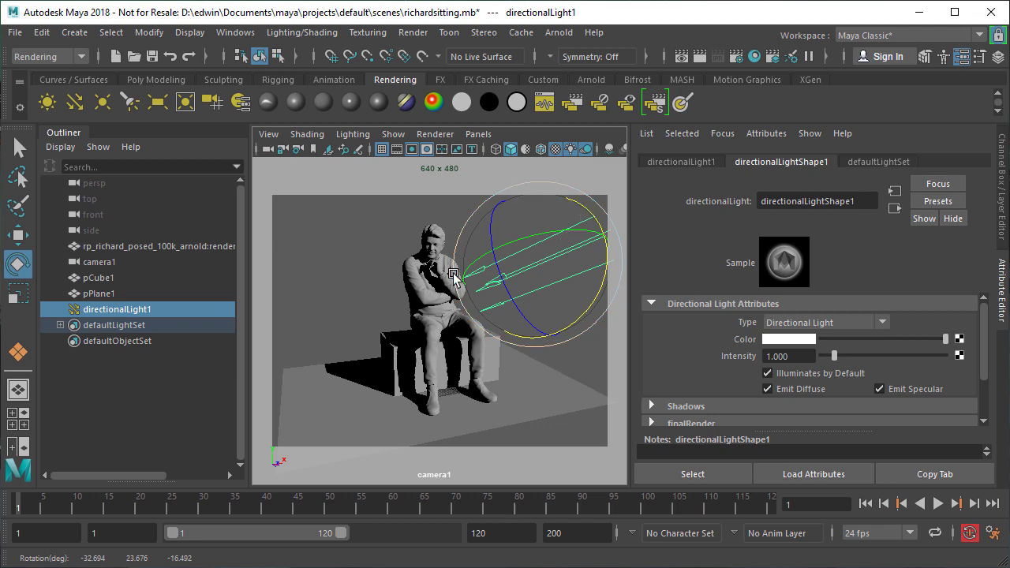
- Render the directional-lit frame with finalRender, then re-render it with the light's intensity at about 0.519 and at about 1.883
left_click(702, 56)
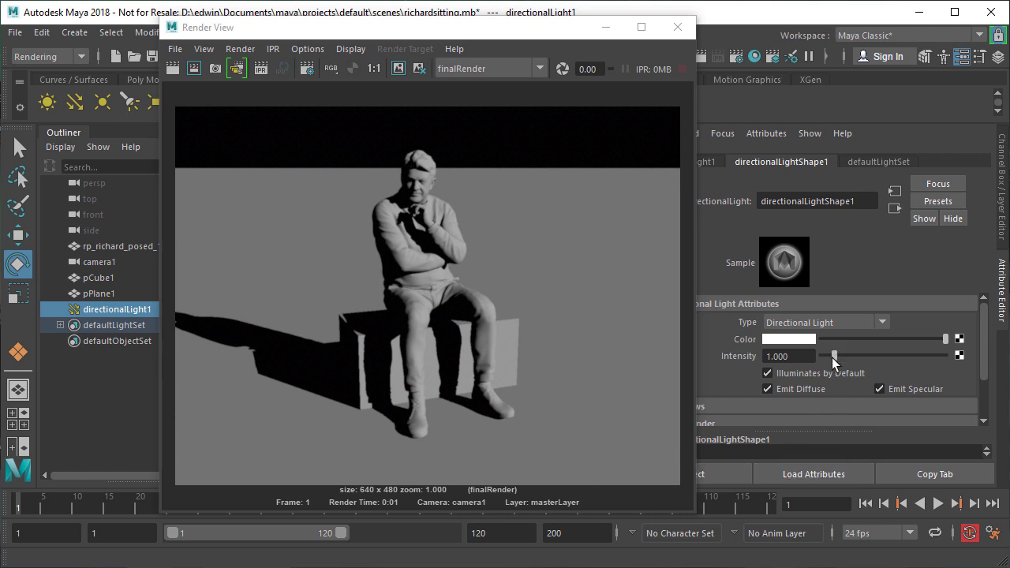
left_click_drag(837, 361, 831, 361)
left_click(172, 68)
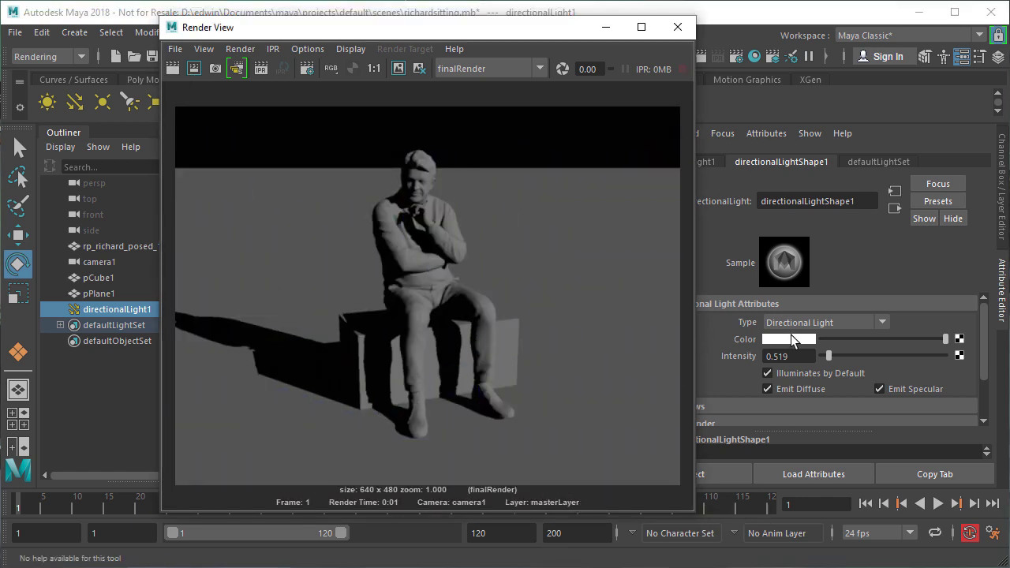
left_click_drag(830, 363, 846, 360)
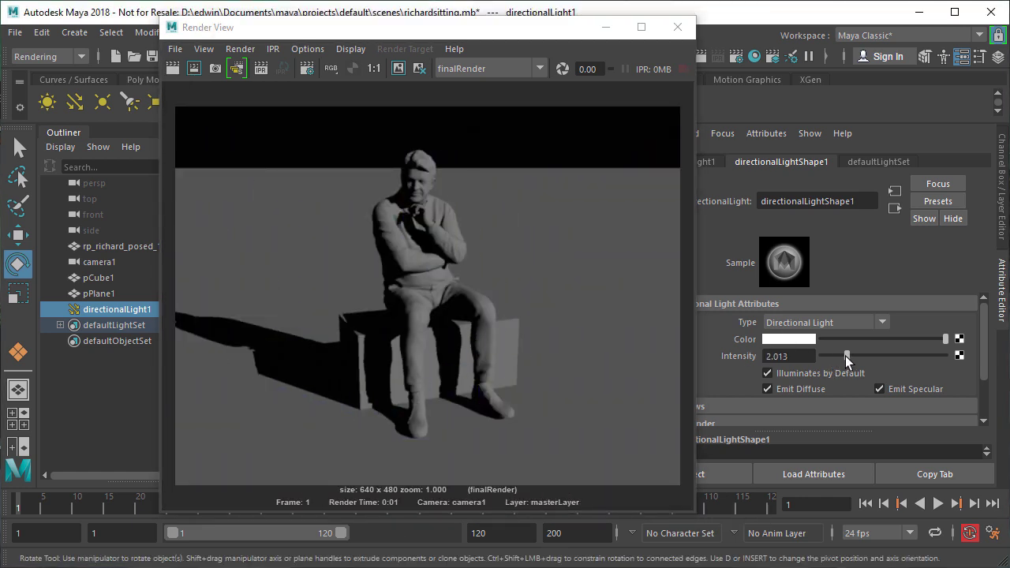
left_click(172, 69)
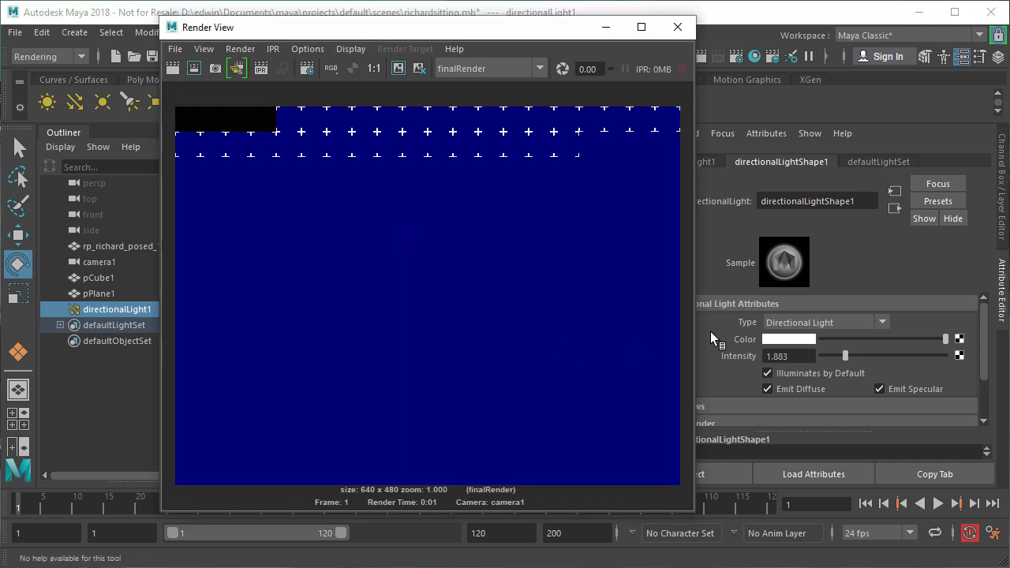
- Tint the directional light's color pale yellow by reducing its blue value, and re-render the frame with finalRender
left_click(784, 341)
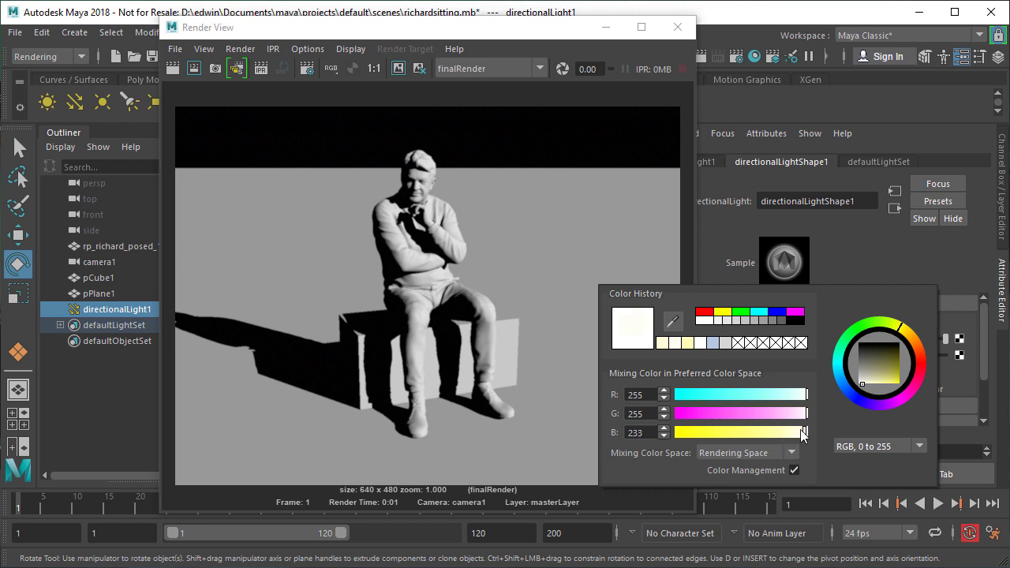
left_click_drag(803, 433, 795, 438)
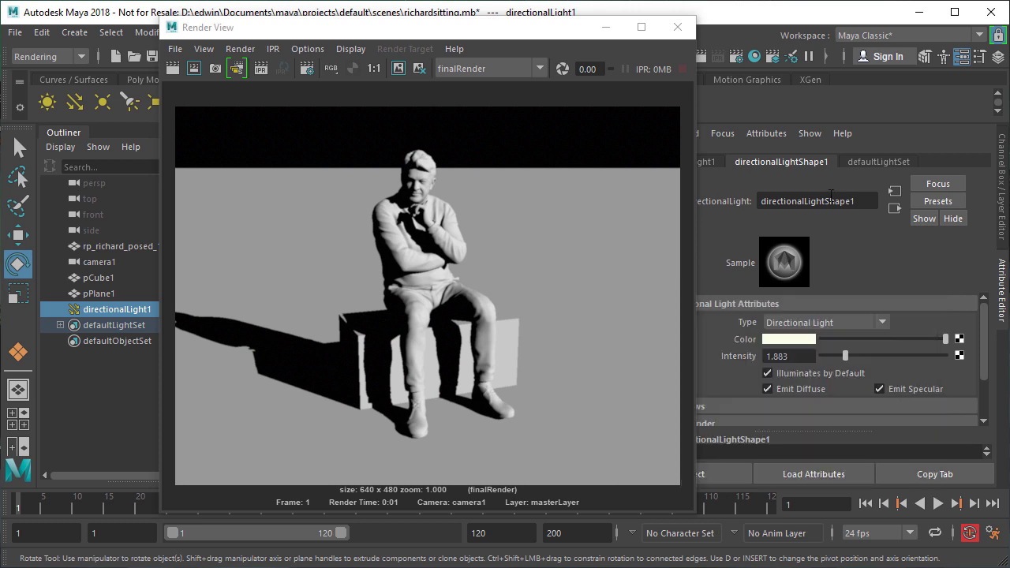
left_click(172, 68)
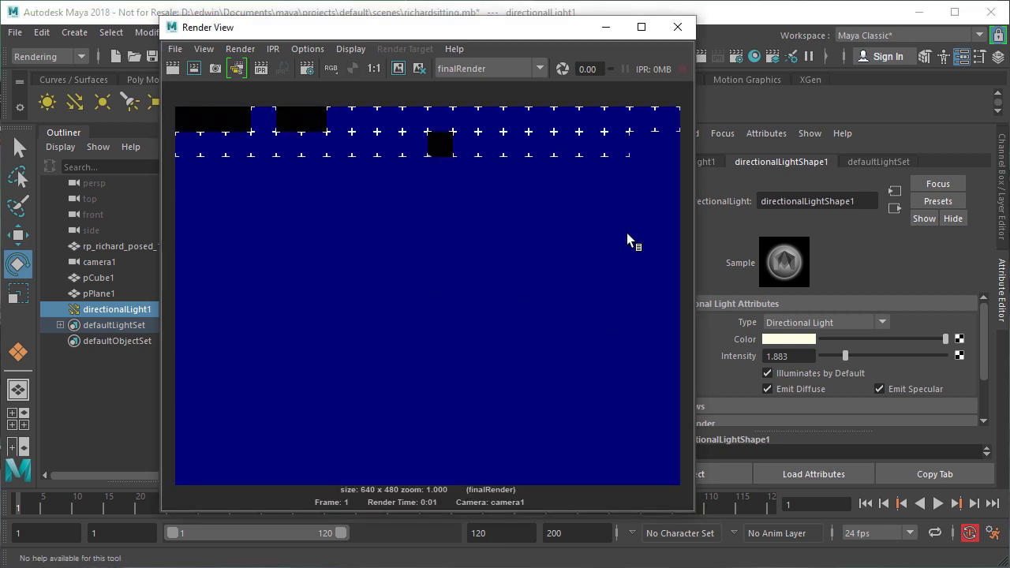
- Switch the renderer to Maya Software and render the frame lit by the directional light
left_click(539, 68)
left_click(466, 88)
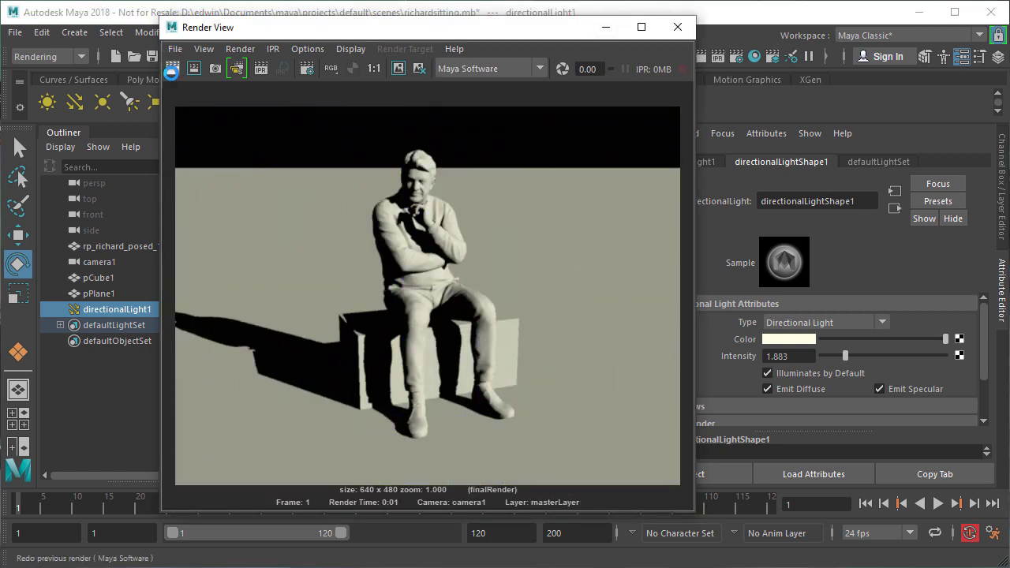
left_click(178, 71)
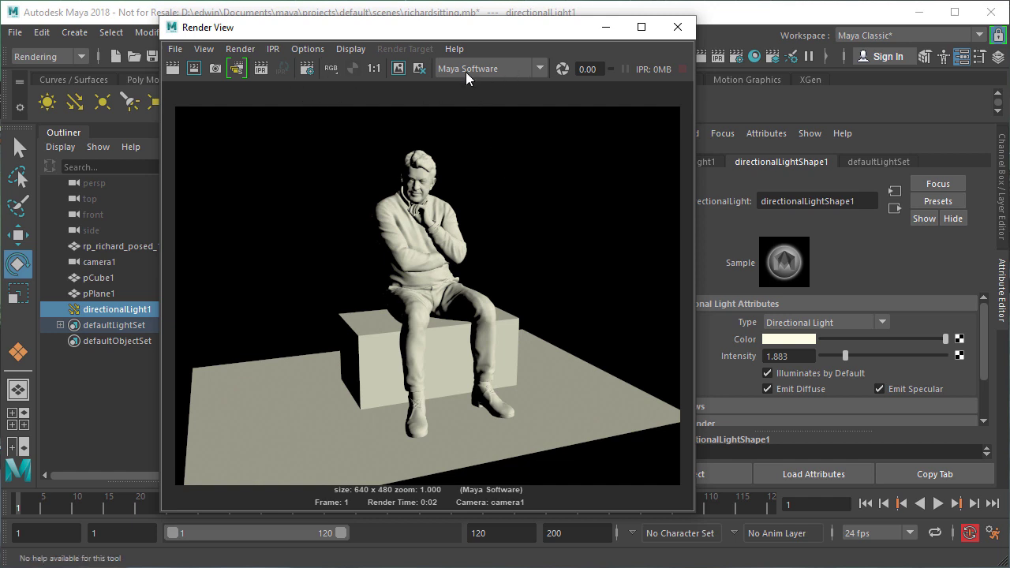
- Enable Raytracing in the Maya Software render settings and re-render the directional-lit frame
left_click(307, 70)
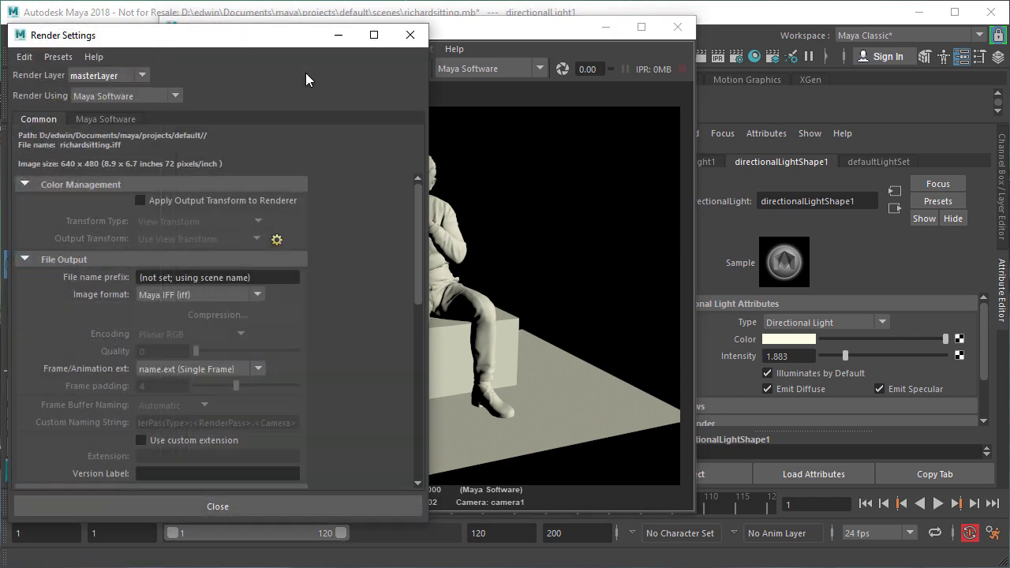
left_click(100, 119)
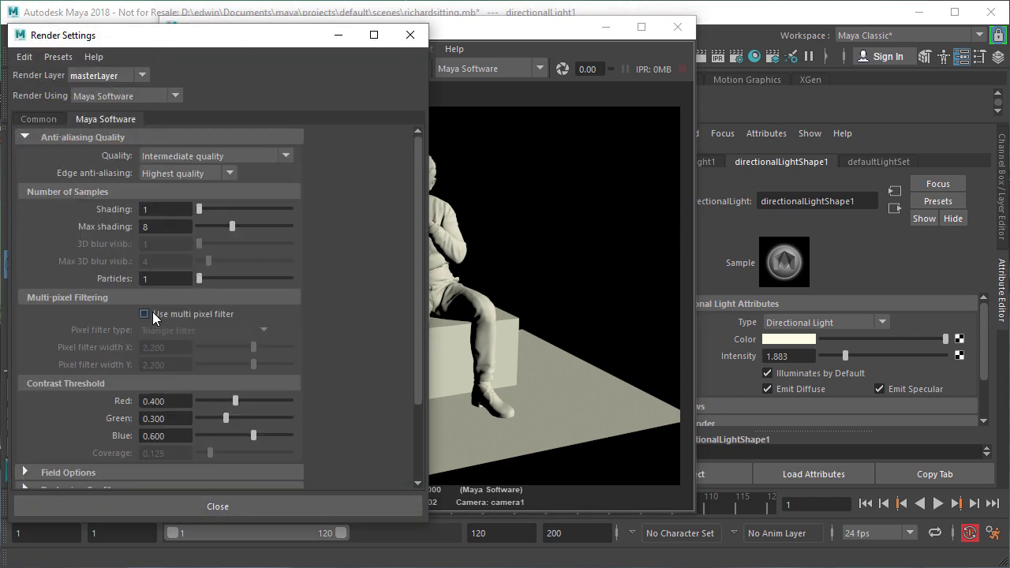
scroll(66, 232, "down", 2)
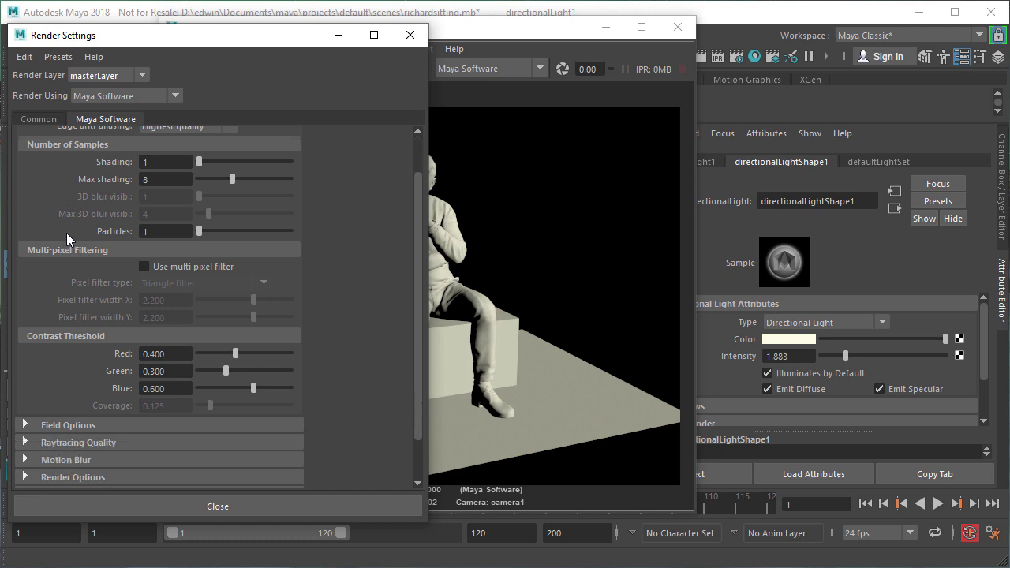
scroll(65, 232, "down", 2)
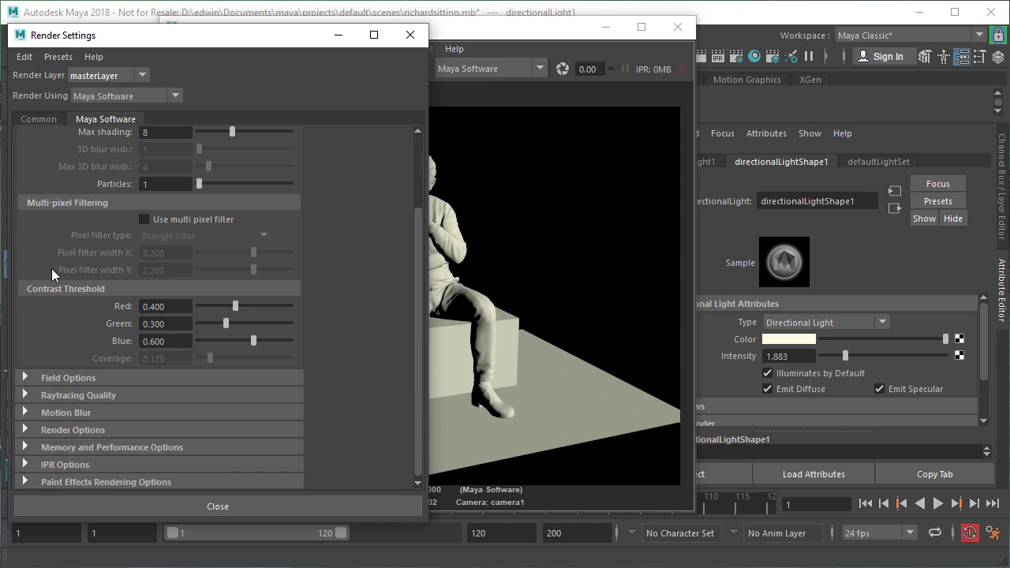
left_click(30, 393)
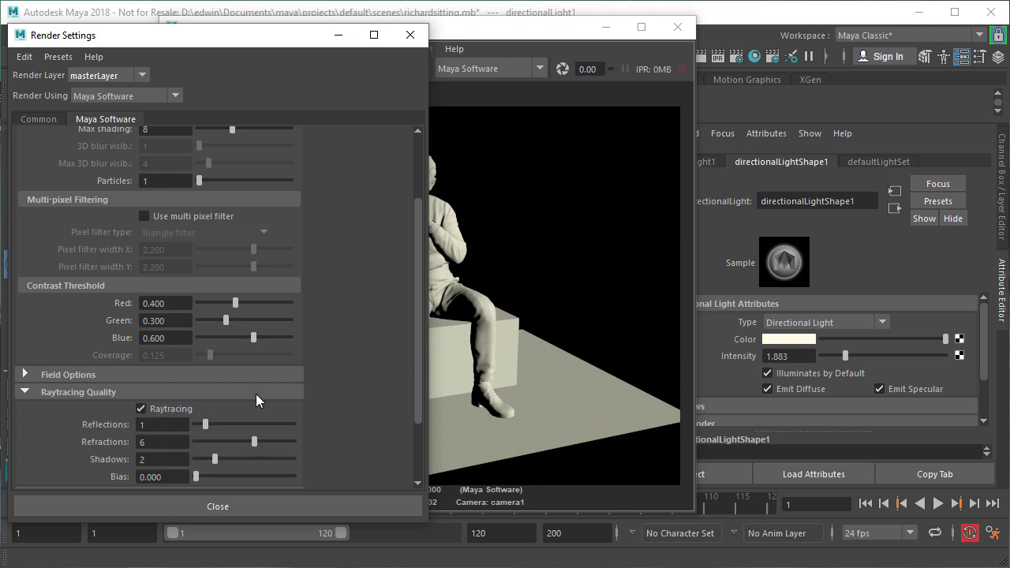
left_click(410, 35)
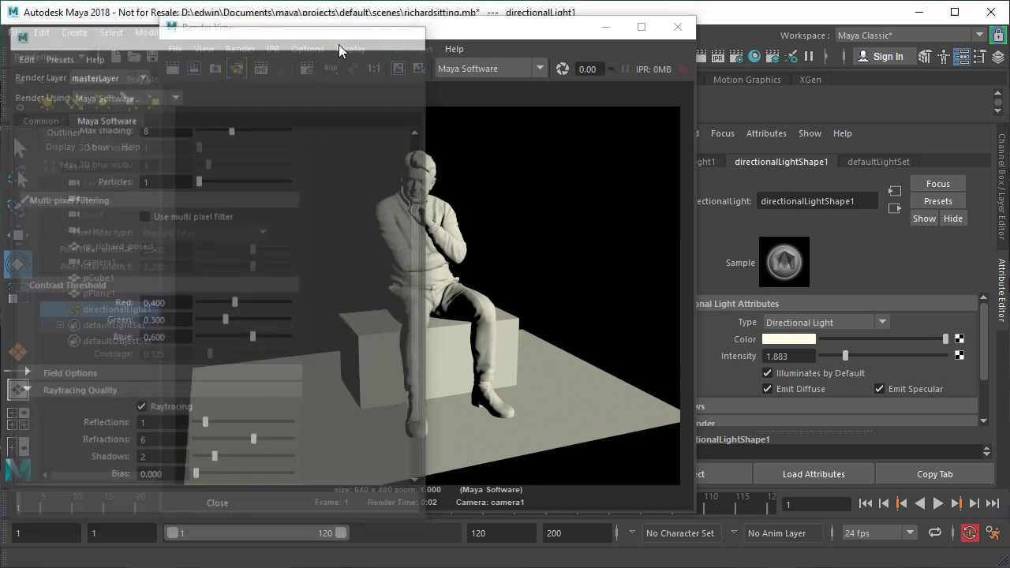
left_click(174, 68)
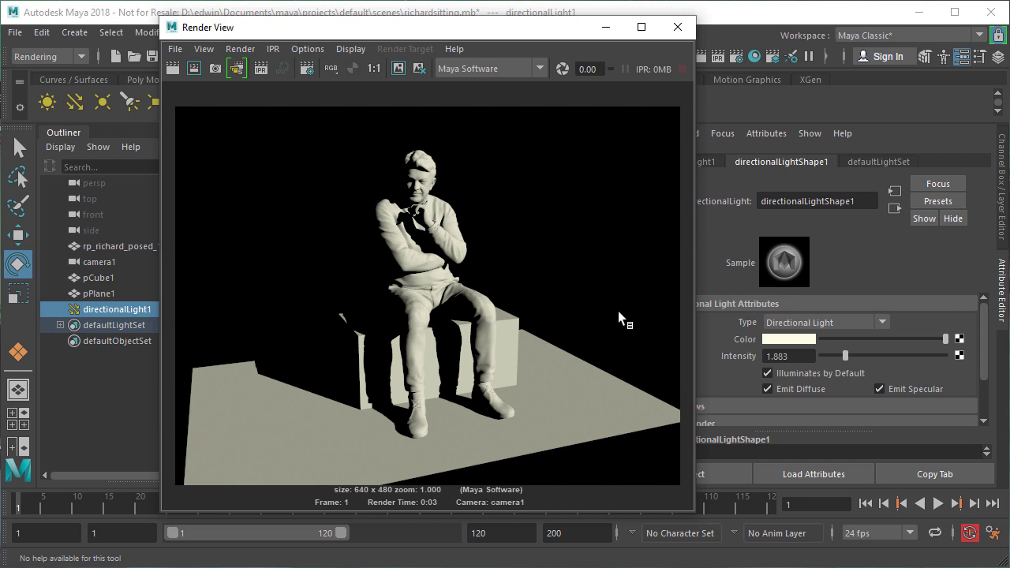
- Render the same frame with finalRender and again with Arnold Renderer to compare the directional light's shadows
left_click(533, 68)
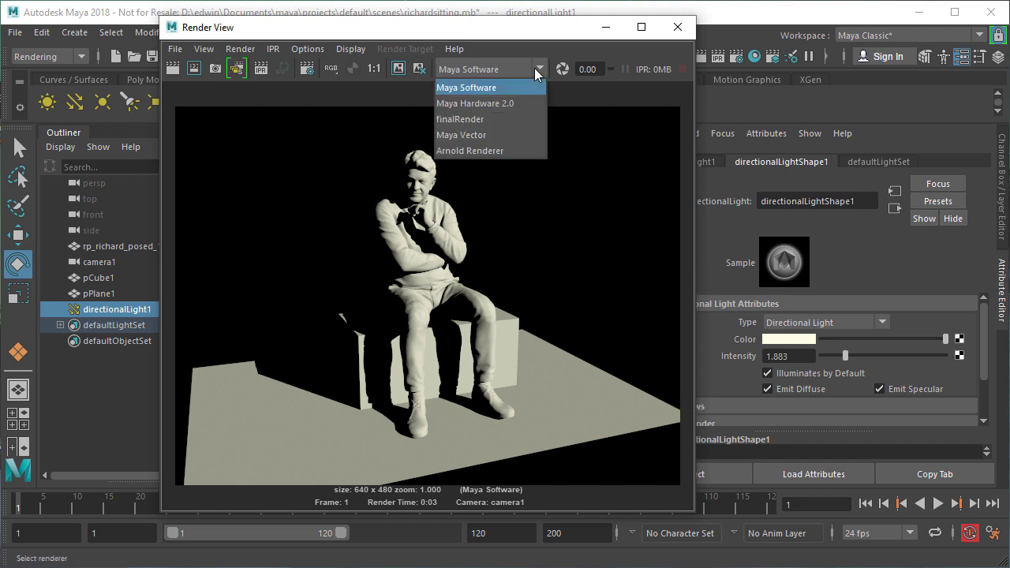
left_click(459, 119)
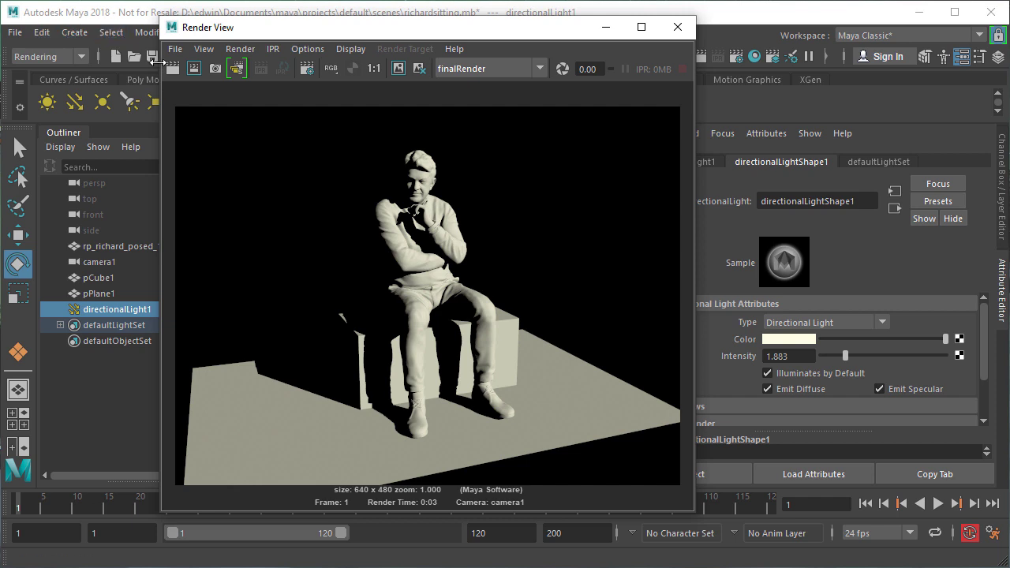
left_click(173, 75)
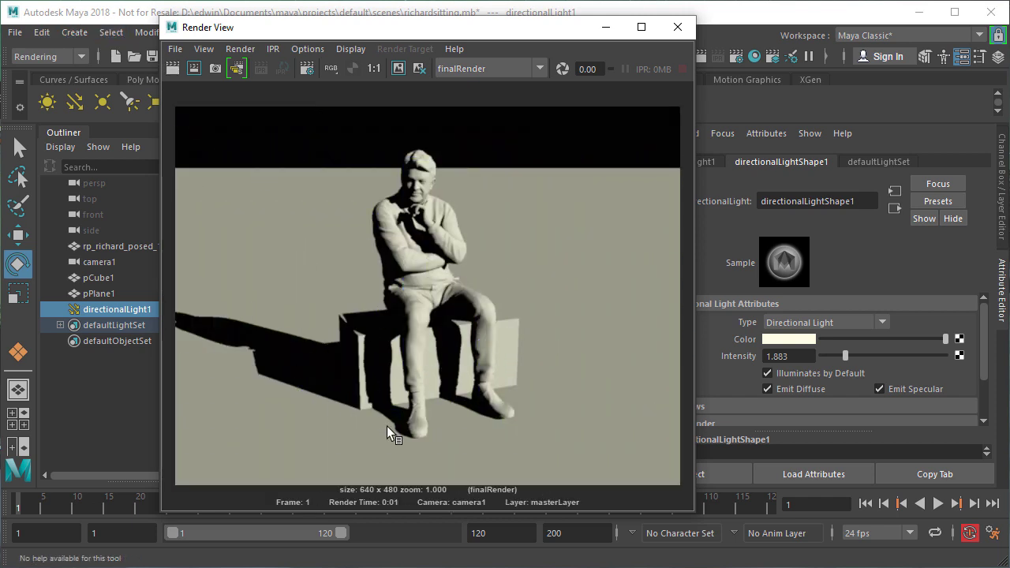
left_click(541, 69)
left_click(479, 146)
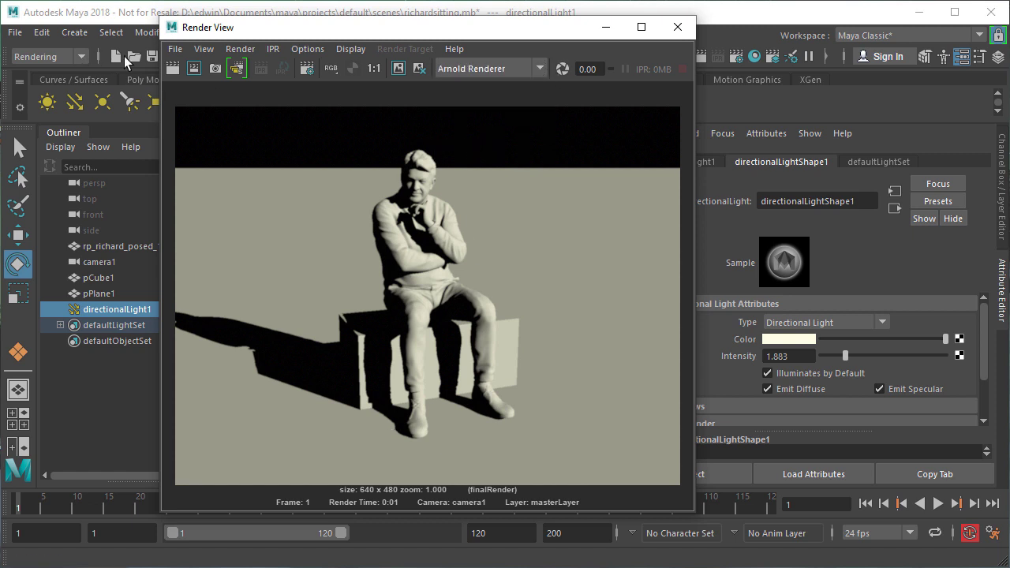
left_click(172, 68)
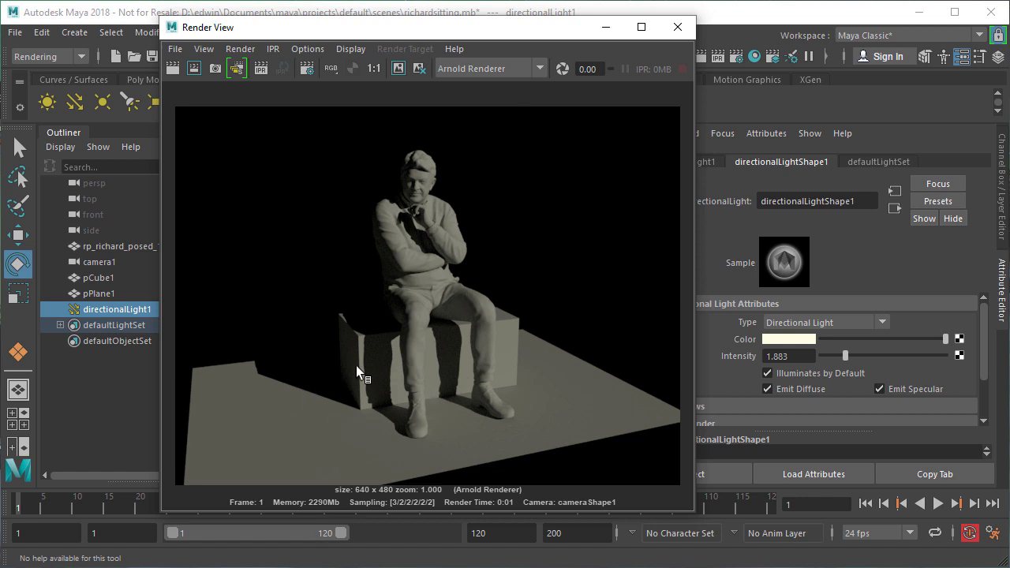
- Switch the renderer back to finalRender and re-render the frame
left_click(540, 69)
left_click(477, 118)
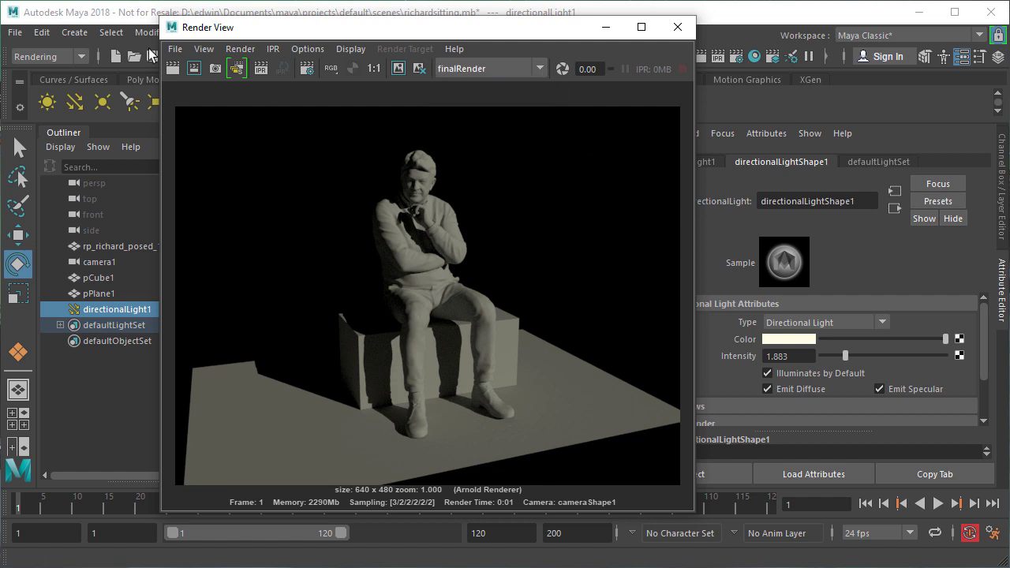
left_click(173, 69)
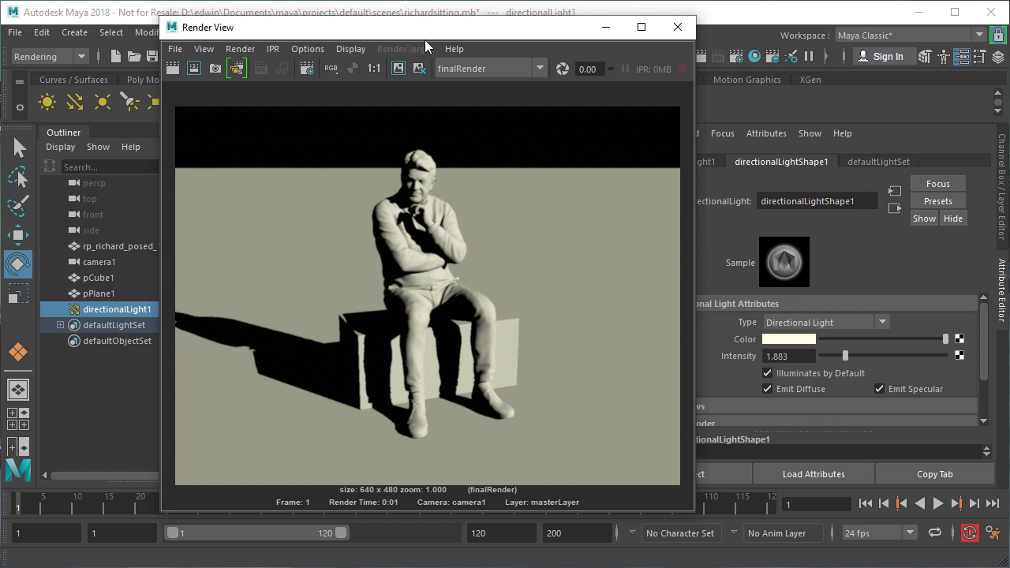
- Set the directional light's raytrace shadow Light Angle to about 32.055 and re-render the frame with finalRender
left_click_drag(470, 39, 400, 33)
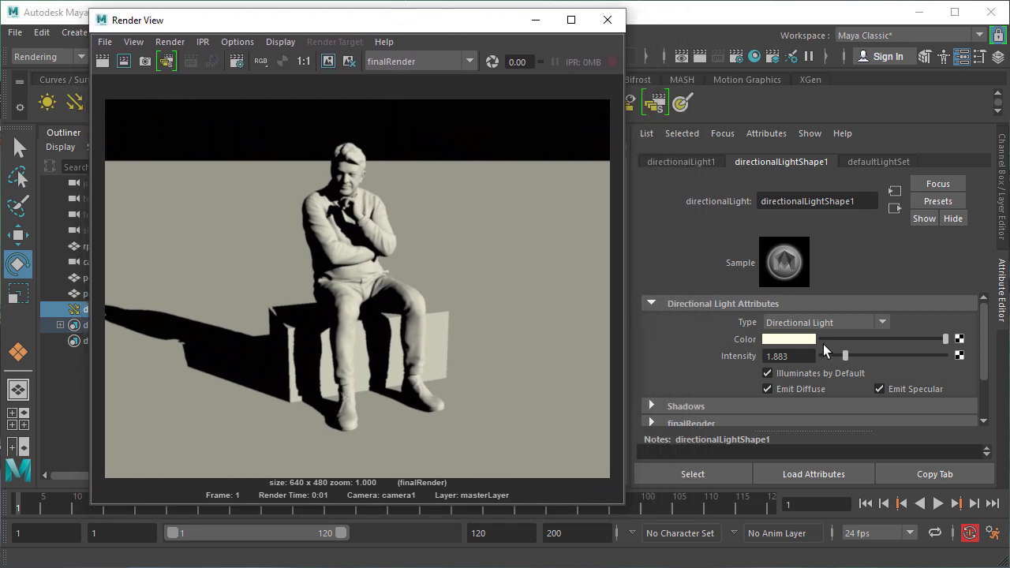
scroll(792, 326, "down", 3)
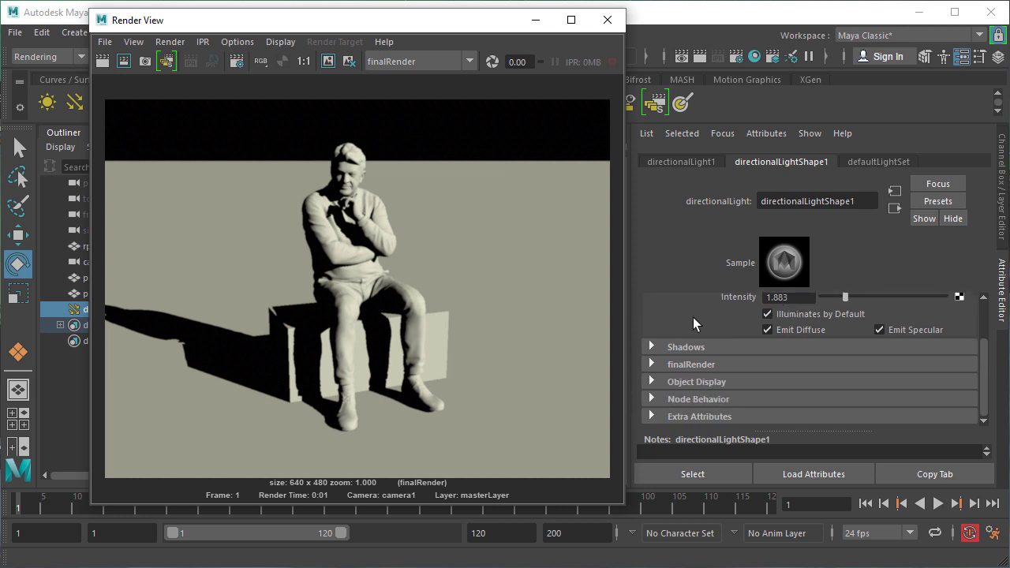
left_click(651, 347)
scroll(714, 290, "down", 2)
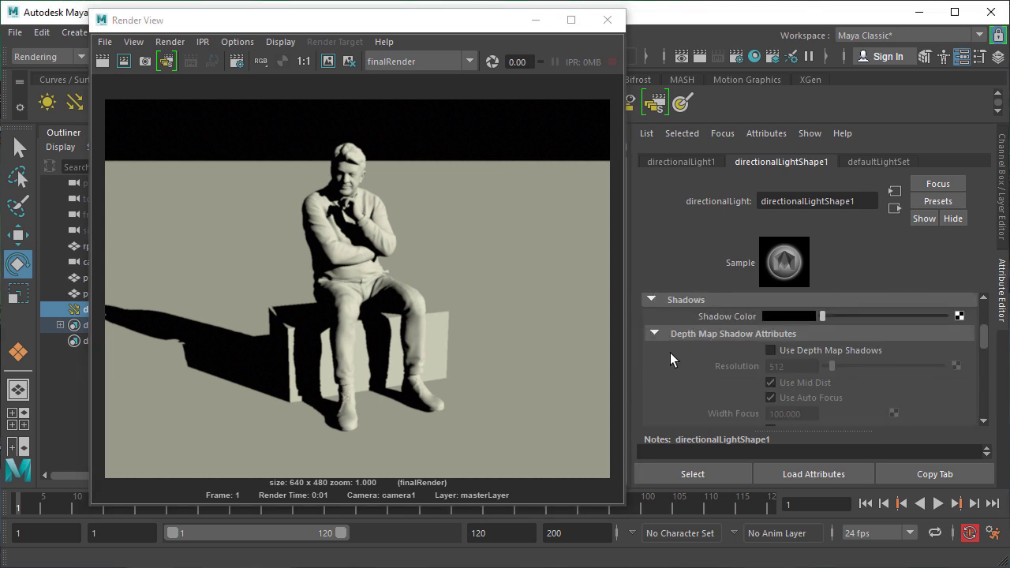
left_click(653, 332)
scroll(684, 360, "down", 2)
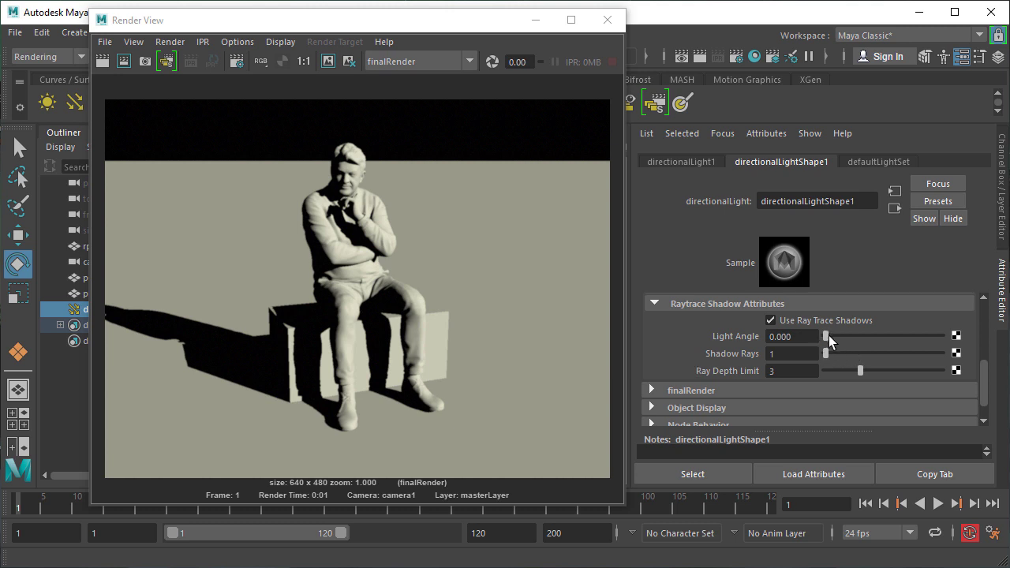
left_click_drag(825, 337, 836, 341)
left_click(101, 60)
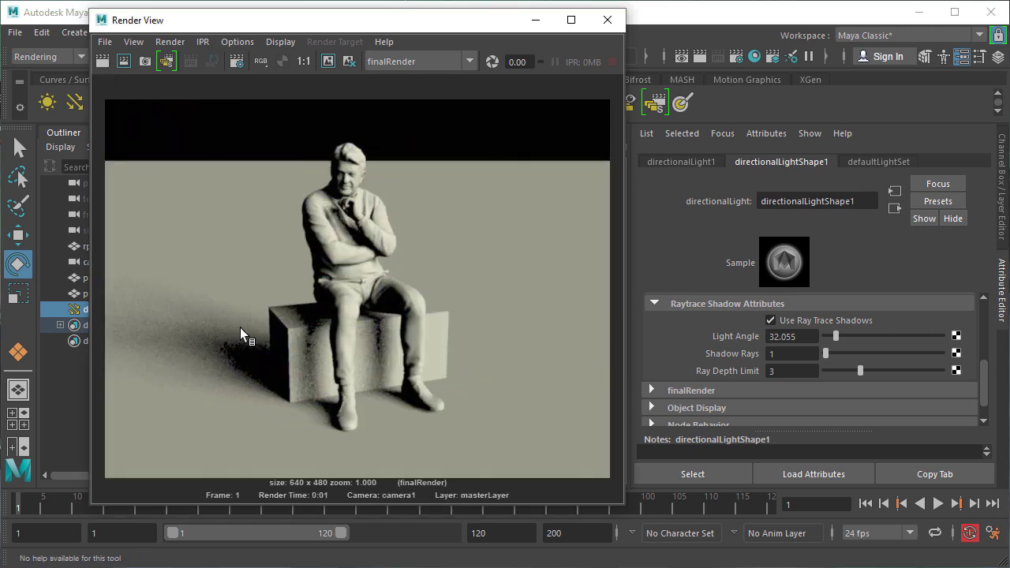
- Lower the Light Angle to about 9.863 and to about 4.932, and raise Shadow Rays to 4, re-rendering after each change
left_click_drag(840, 341, 826, 341)
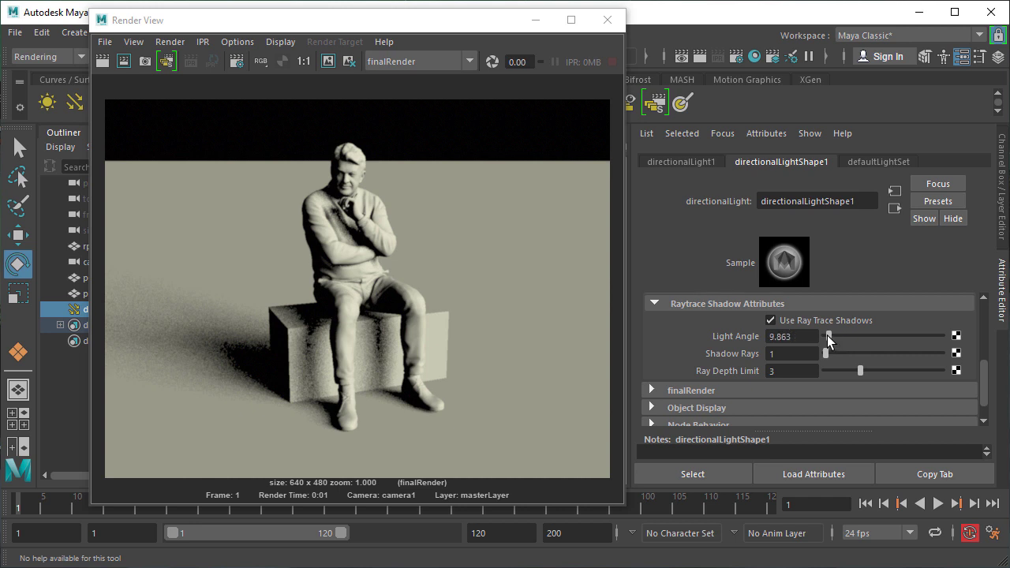
left_click(101, 61)
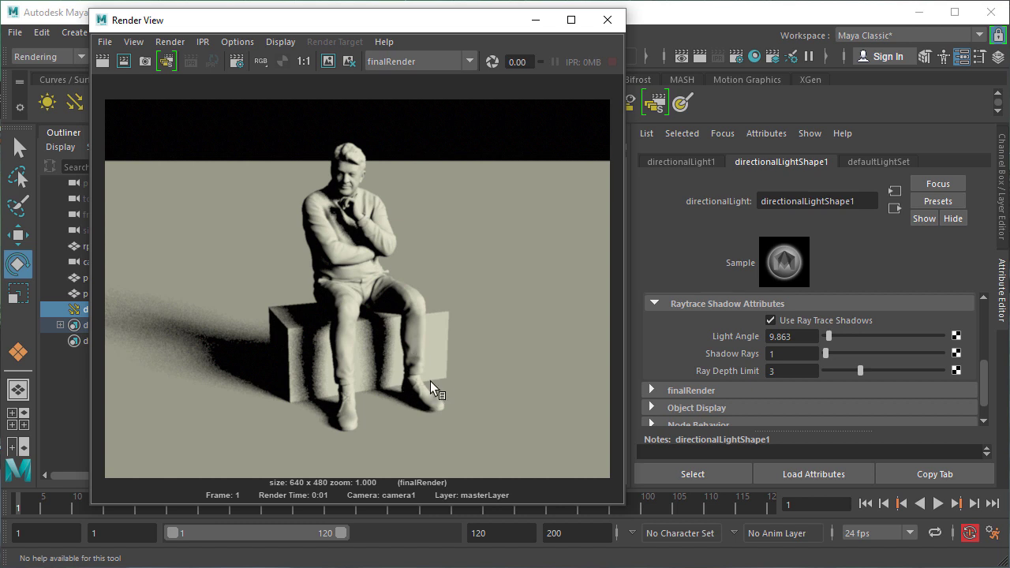
left_click_drag(832, 339, 826, 336)
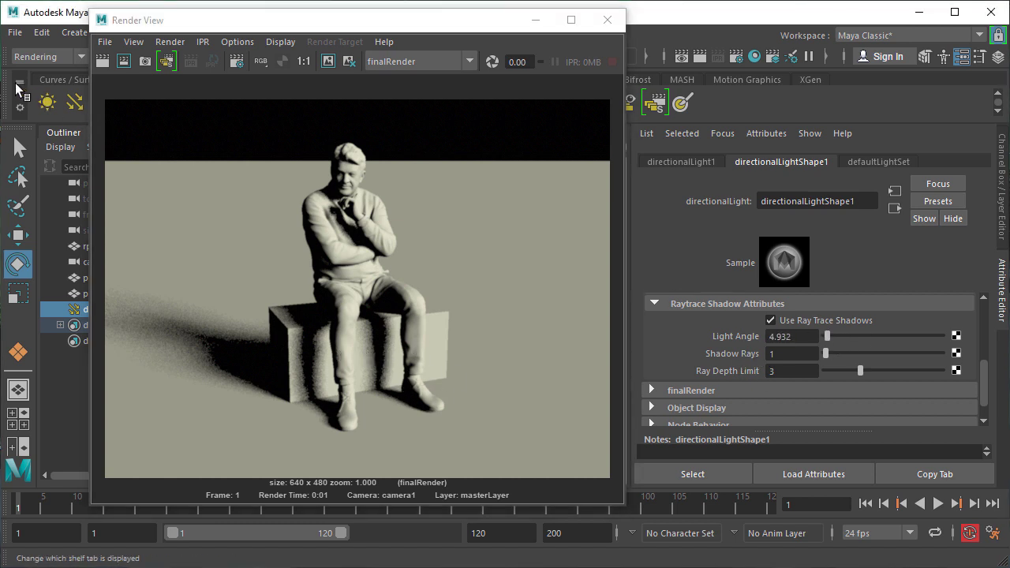
left_click(101, 61)
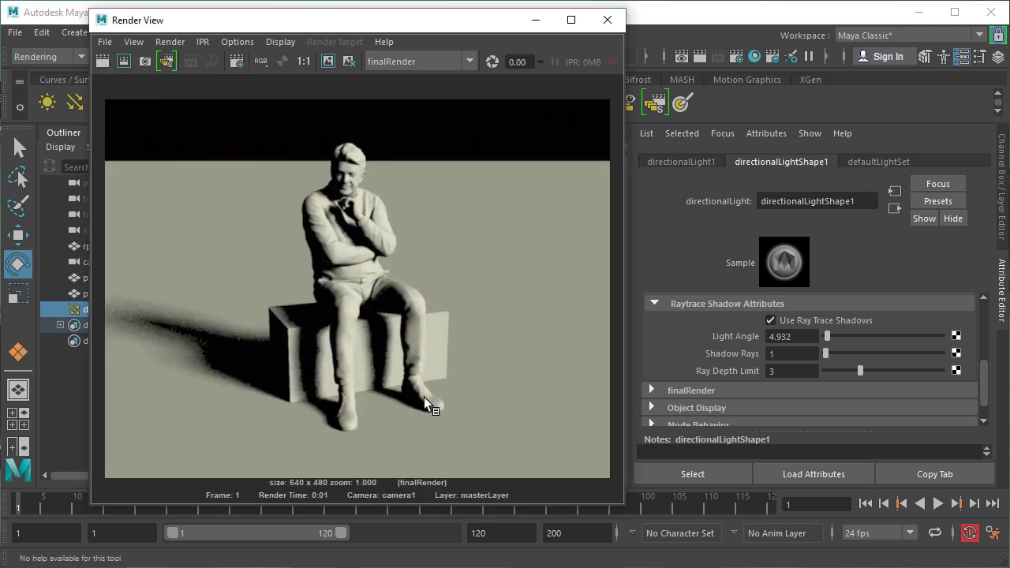
left_click_drag(826, 353, 833, 353)
left_click(104, 65)
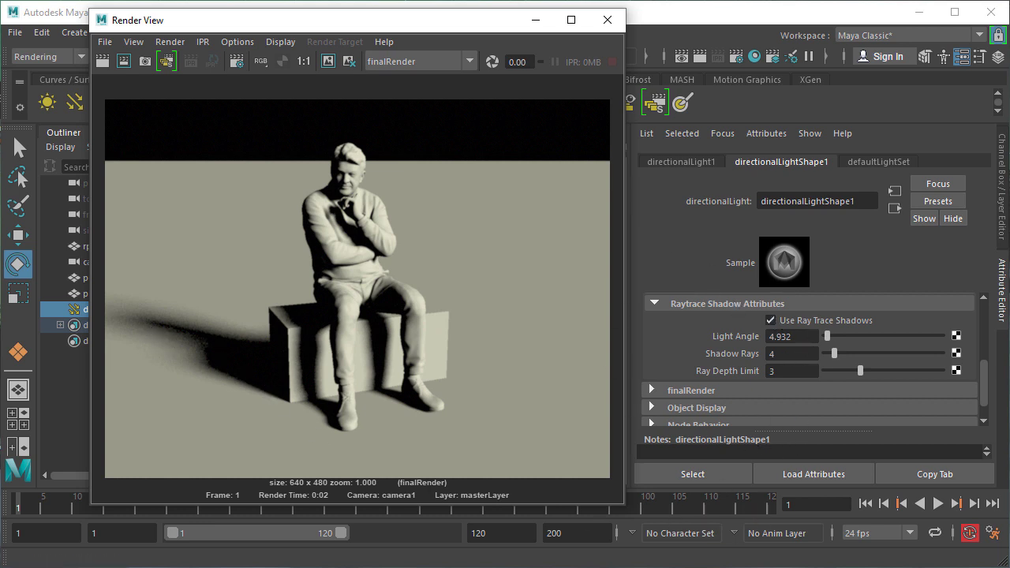
- Render the soft-shadowed frame with Maya Software and again with Arnold Renderer
left_click(470, 61)
left_click(429, 75)
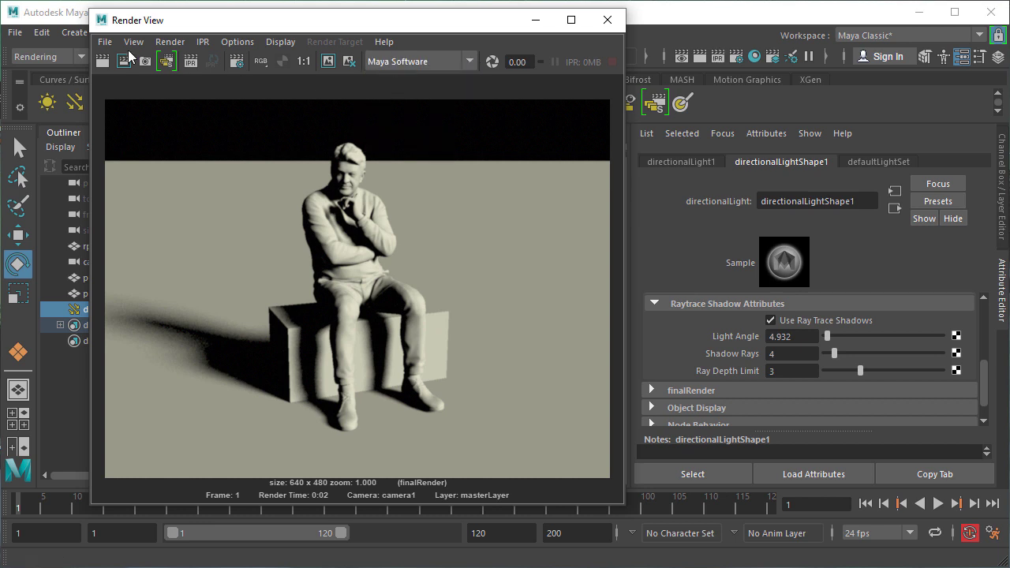
left_click(101, 62)
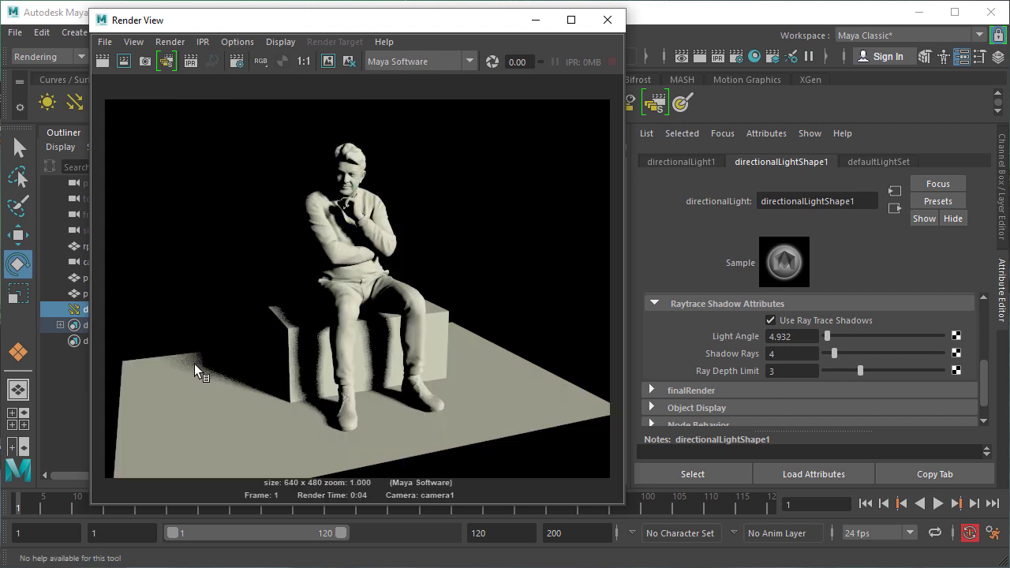
left_click(470, 60)
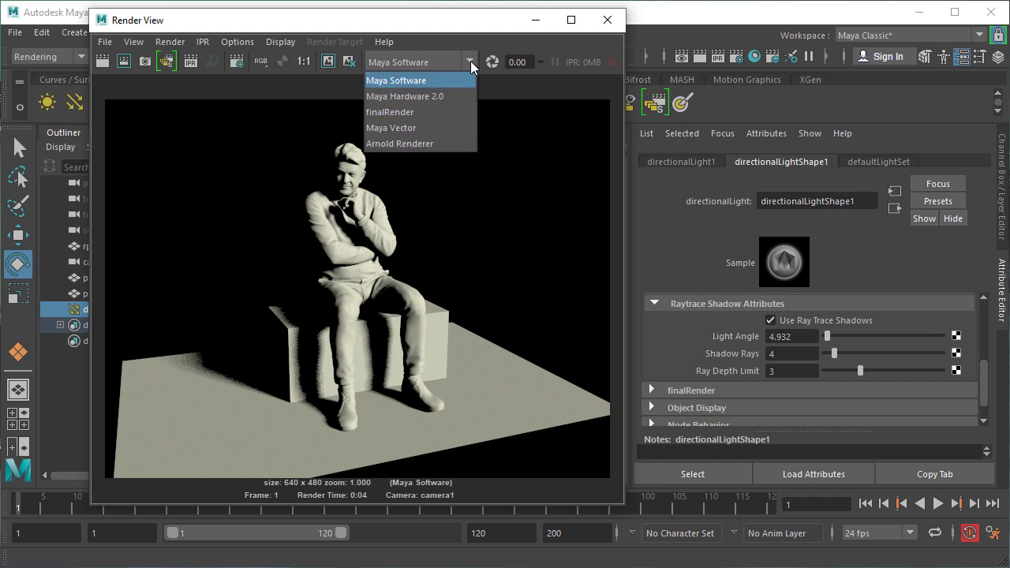
left_click(417, 145)
left_click(102, 61)
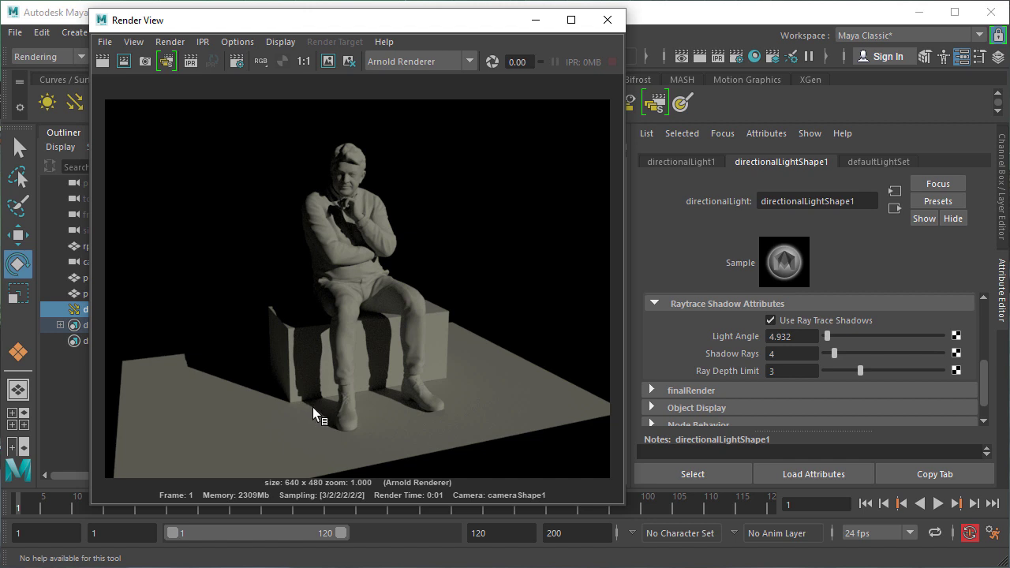
- Return to finalRender and render the soft-shadowed frame again
left_click(469, 63)
left_click(403, 110)
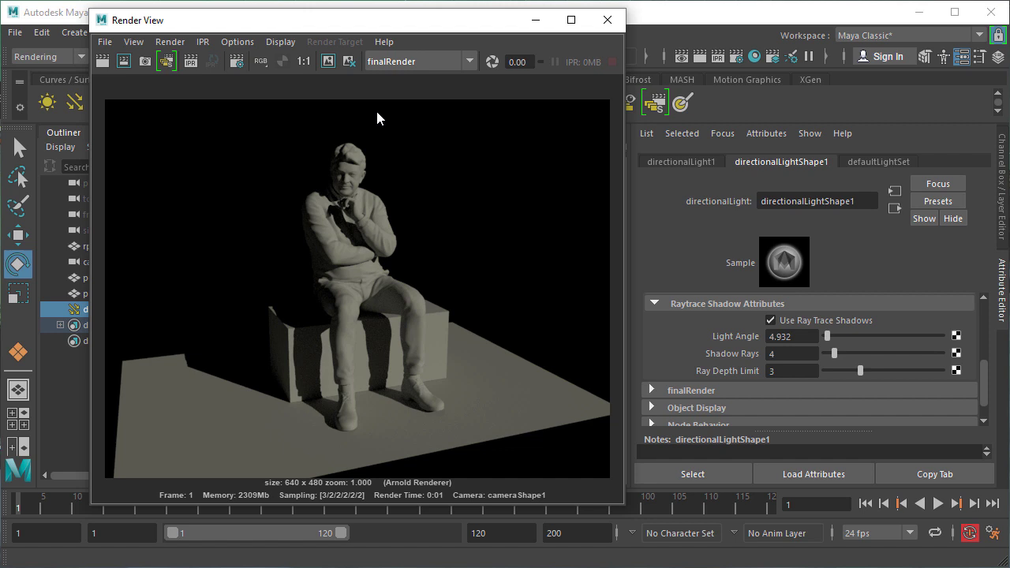
left_click(105, 61)
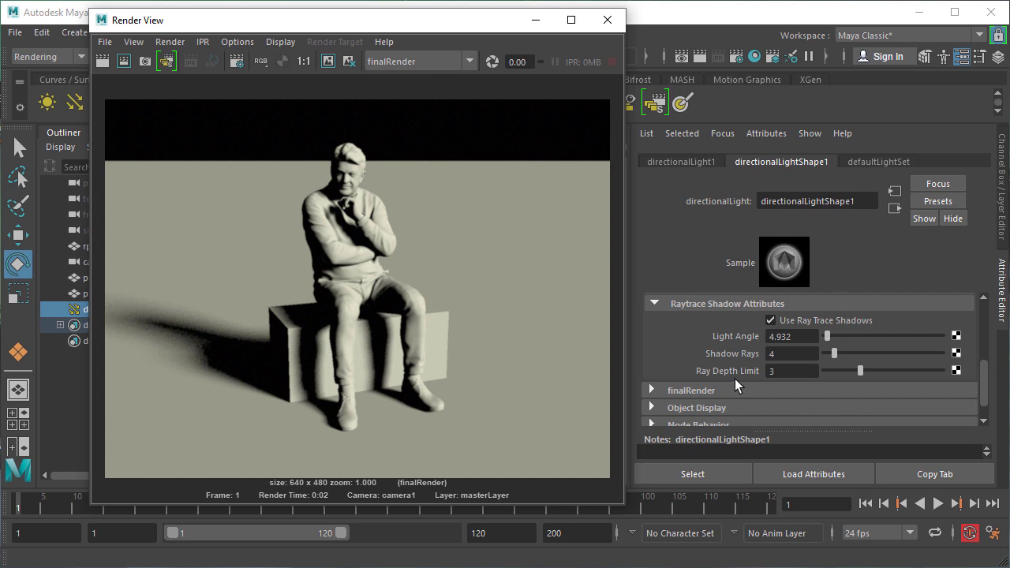
- Raise the directional light's finalRender Diffuse Mult to about 1.792 and re-render the frame
left_click(651, 389)
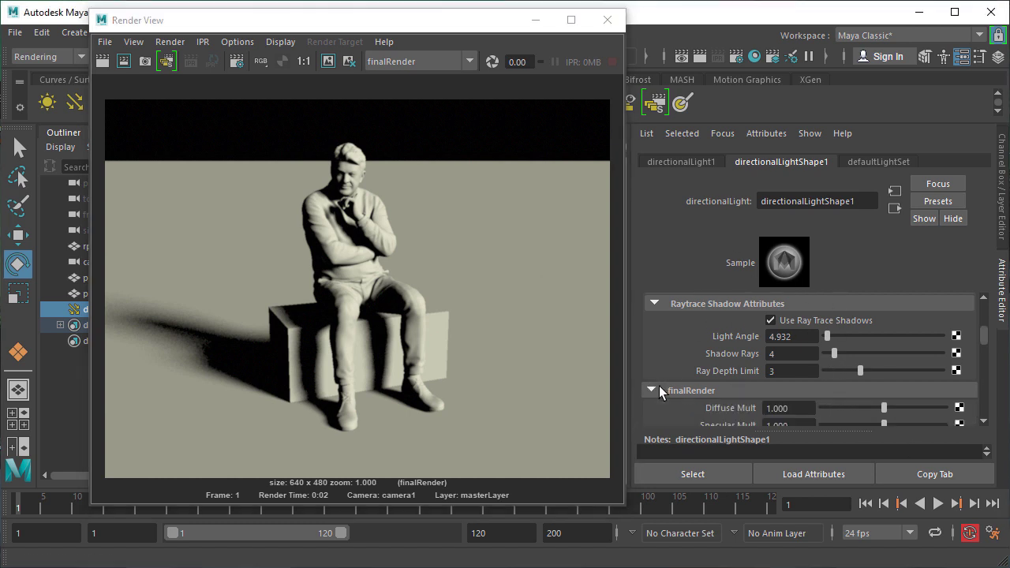
scroll(715, 377, "down", 3)
scroll(715, 376, "down", 2)
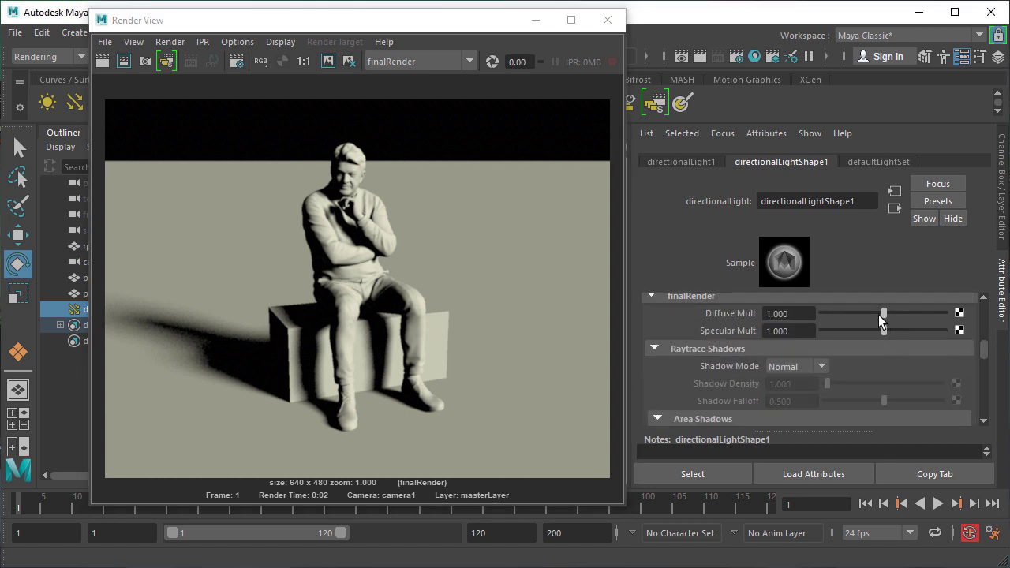
left_click_drag(884, 313, 932, 308)
left_click(101, 61)
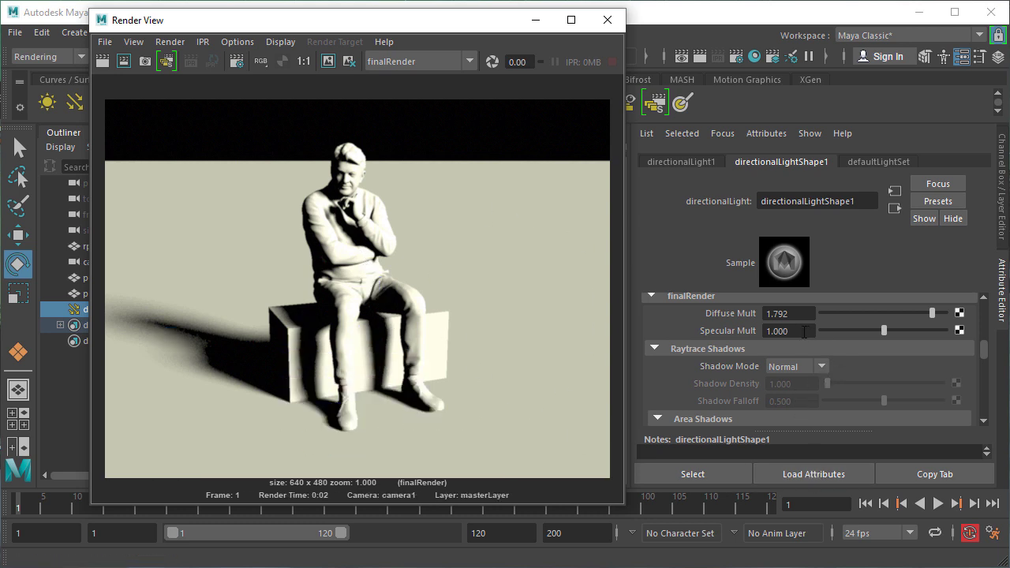
- Reset the directional light's finalRender Diffuse Mult to 1
left_click(884, 312)
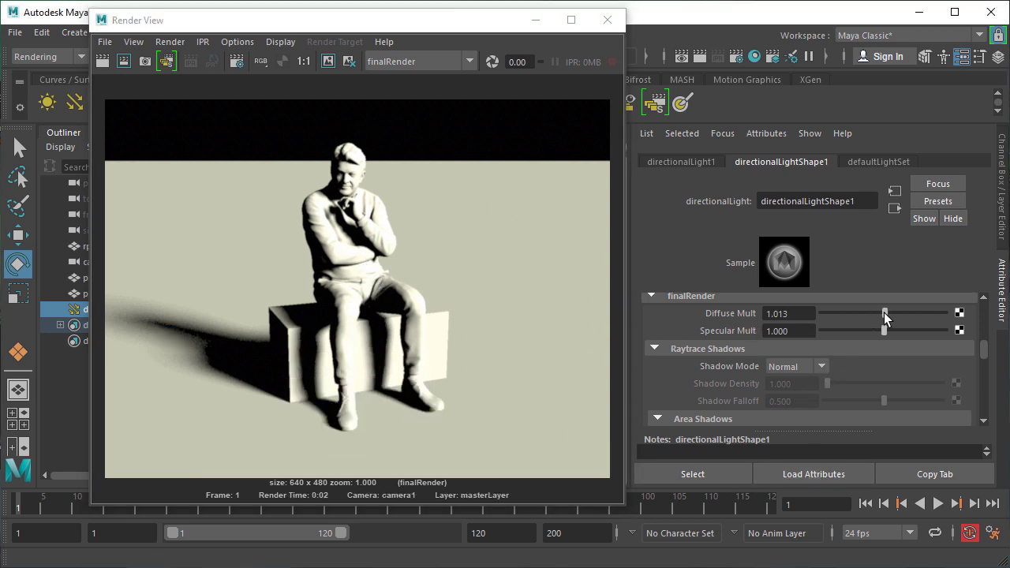
left_click(790, 313)
double_click(790, 313)
type("1")
key("Return")
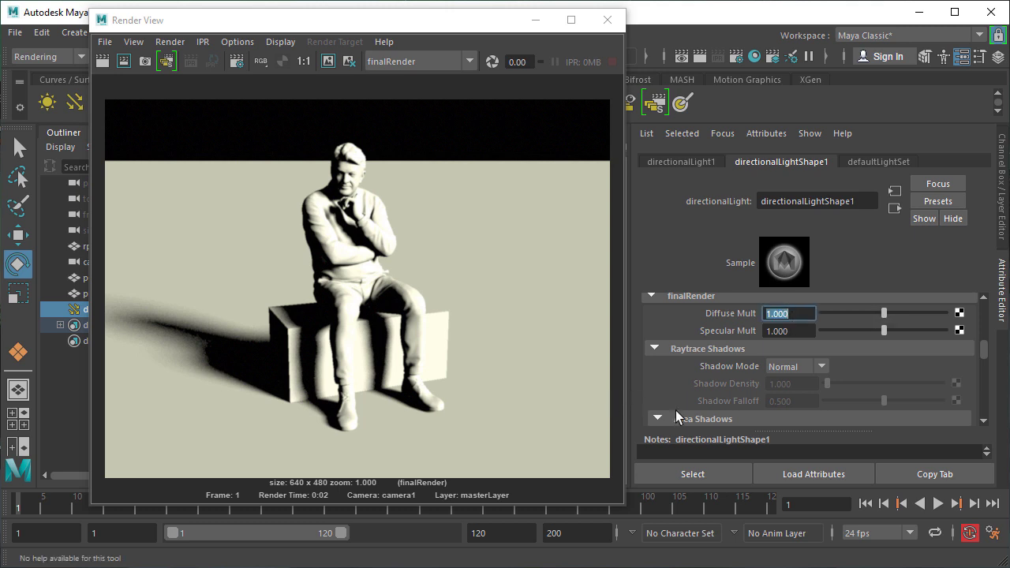
- Delete the directional light and create a point light in its place
scroll(698, 356, "down", 2)
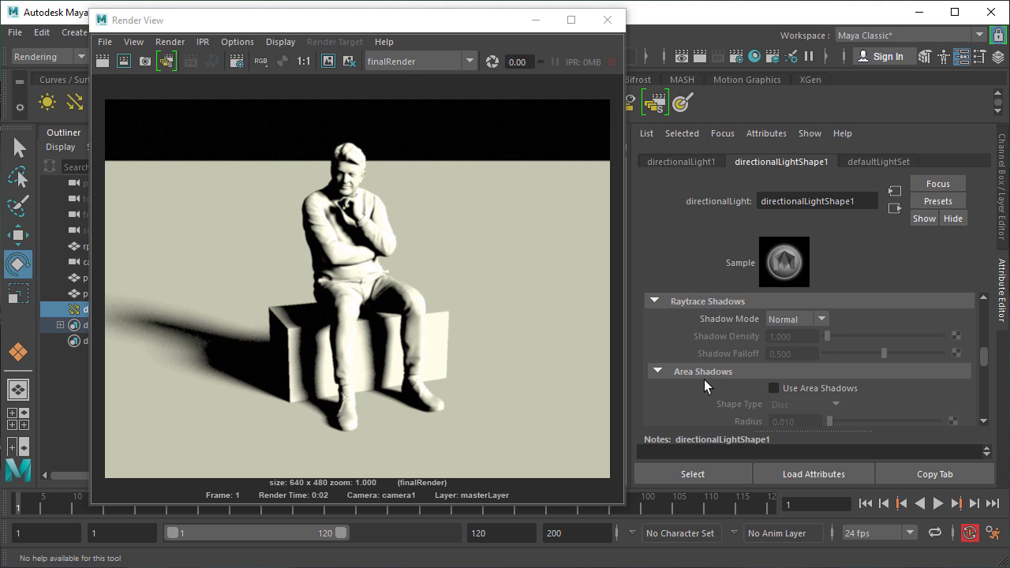
scroll(702, 383, "down", 2)
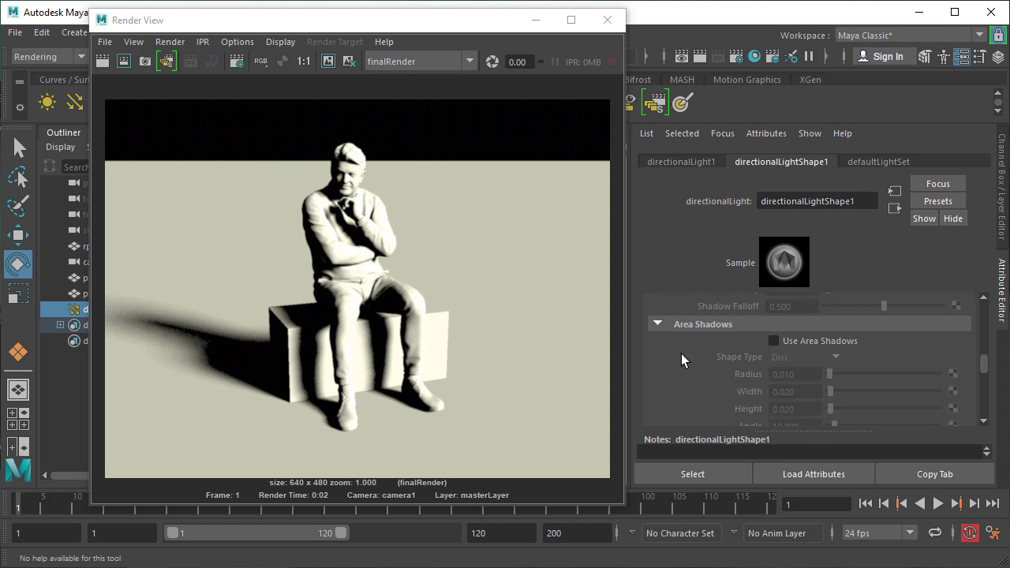
scroll(681, 351, "up", 10)
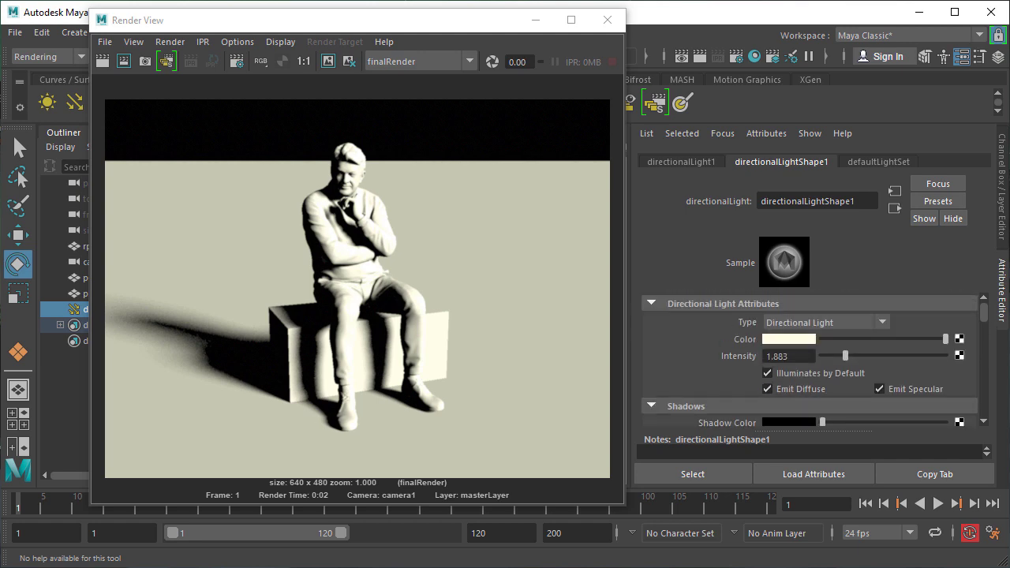
left_click(607, 20)
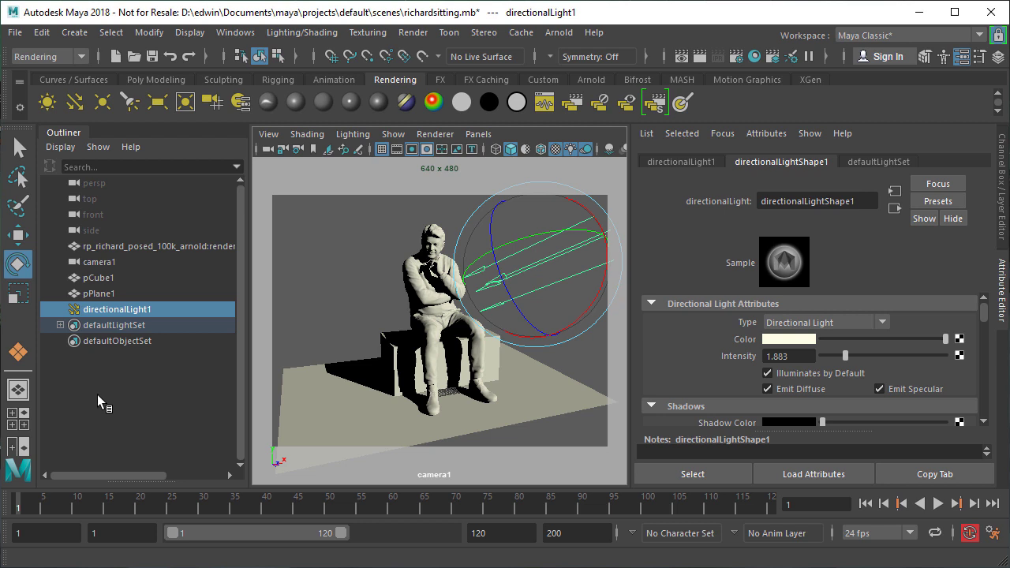
key("Delete")
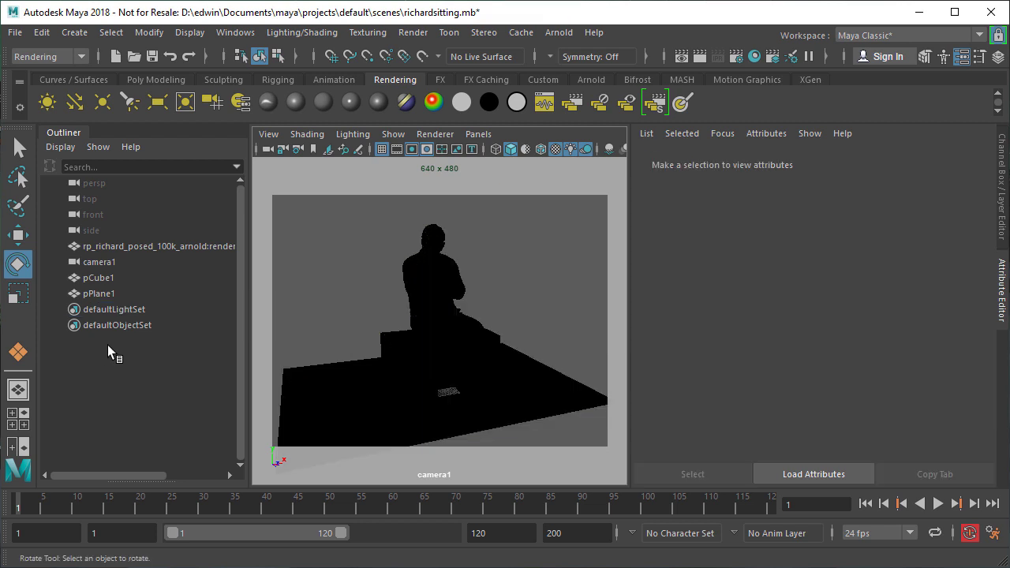
left_click(103, 101)
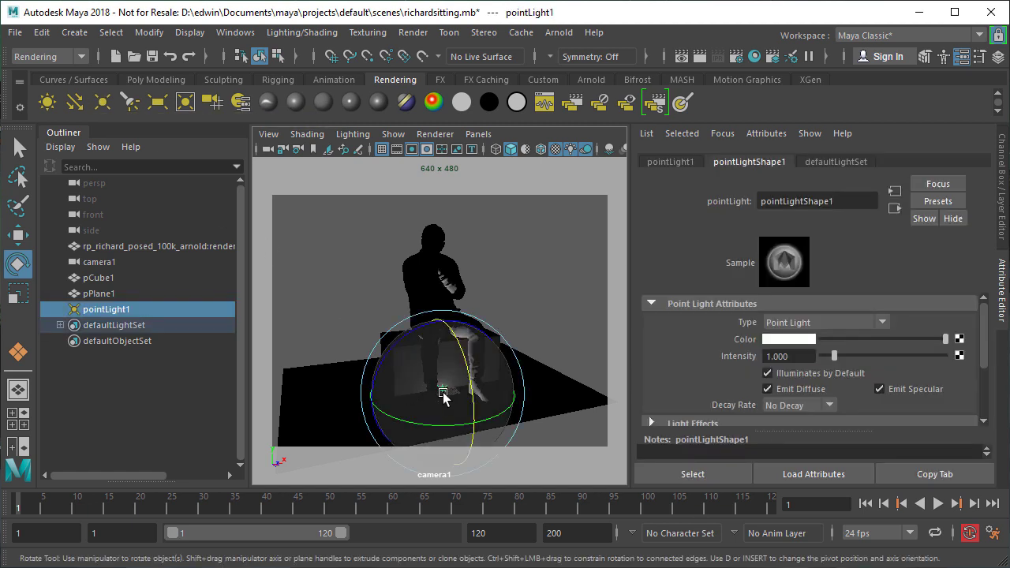
- Move the point light up beside the seated figure, above the block's left side, and render the frame with finalRender
left_click(18, 234)
left_click_drag(446, 397, 424, 346)
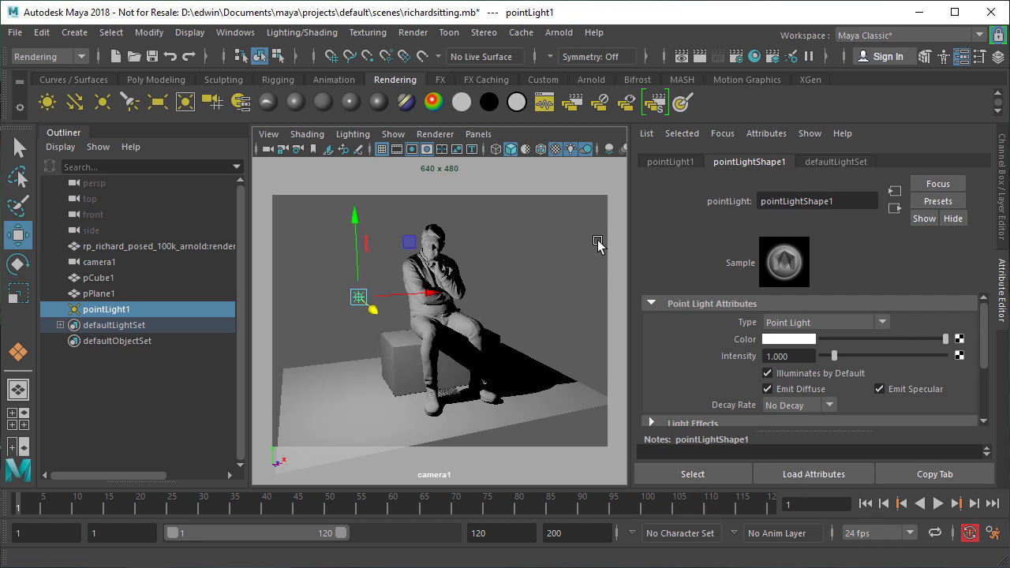
left_click(699, 56)
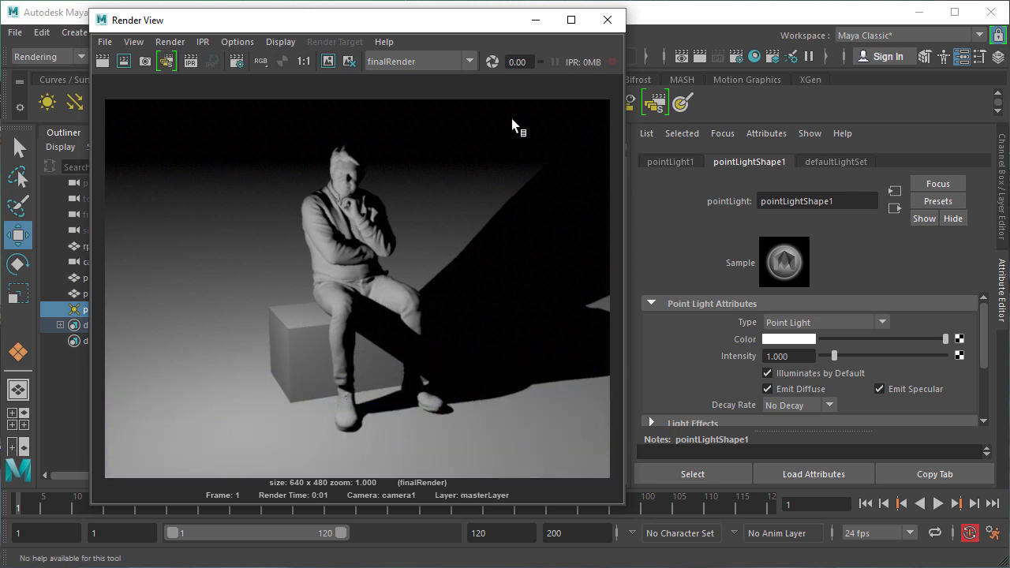
- Render the point-lit frame with Maya Software and again with finalRender
left_click(470, 60)
left_click(418, 79)
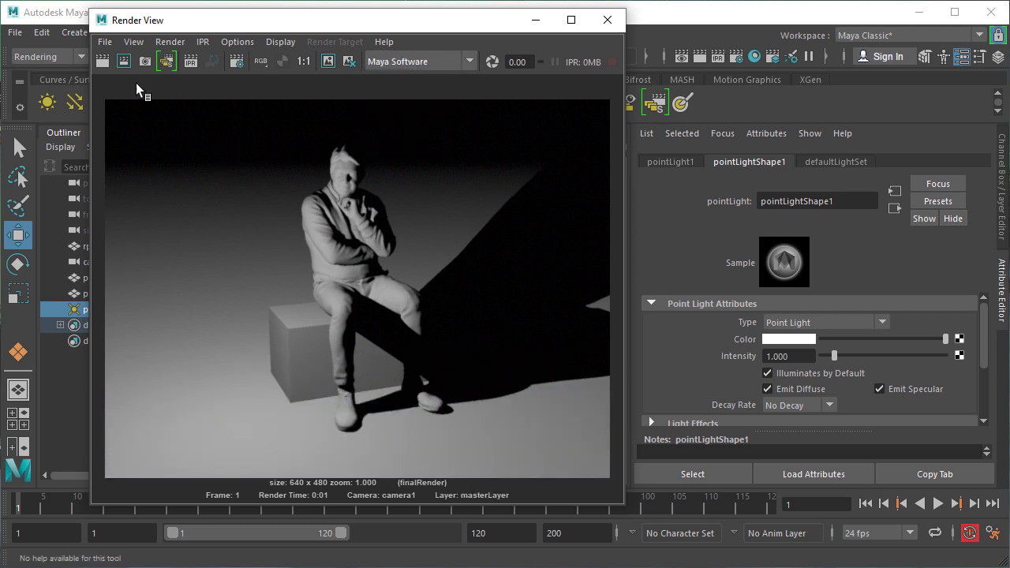
left_click(102, 60)
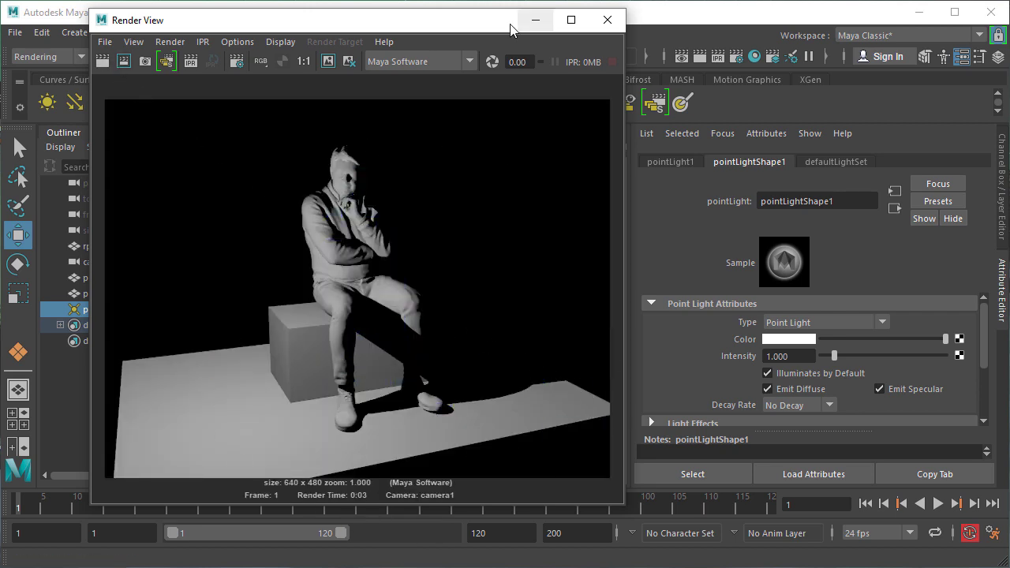
left_click(469, 61)
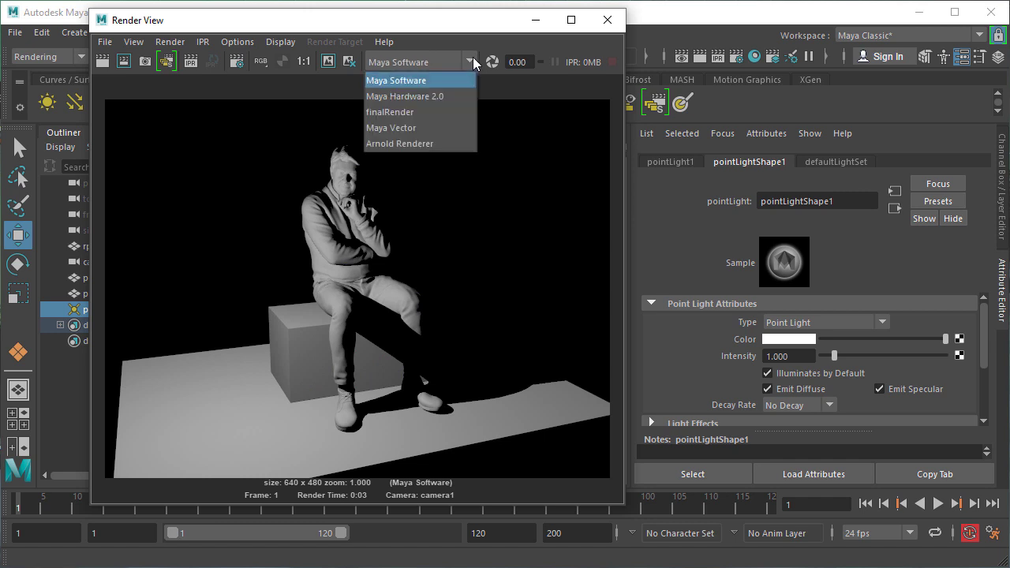
left_click(409, 113)
left_click(102, 61)
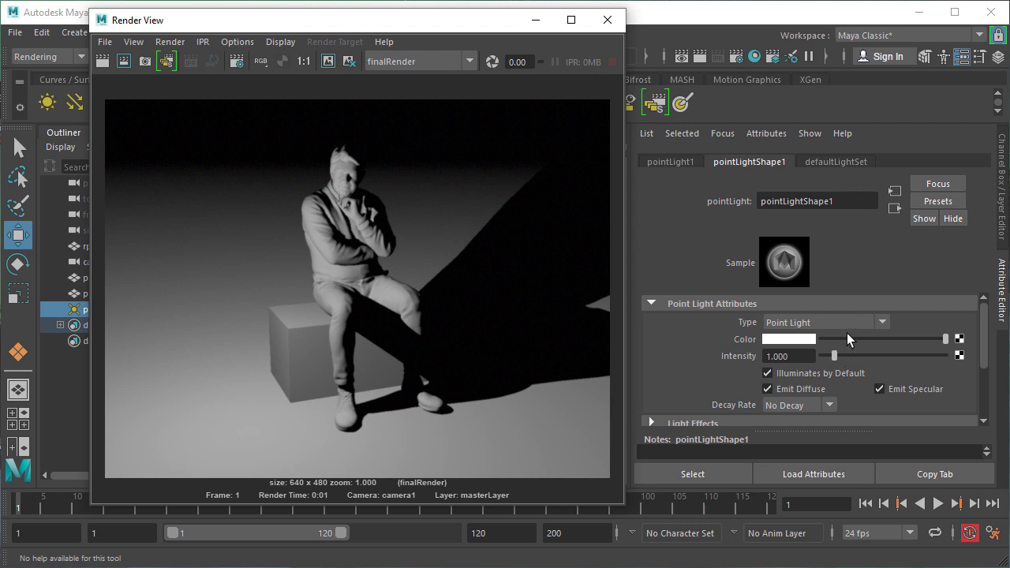
- Set the point light's raytraced shadow Light Radius to 5 and re-render the frame
scroll(681, 330, "down", 1)
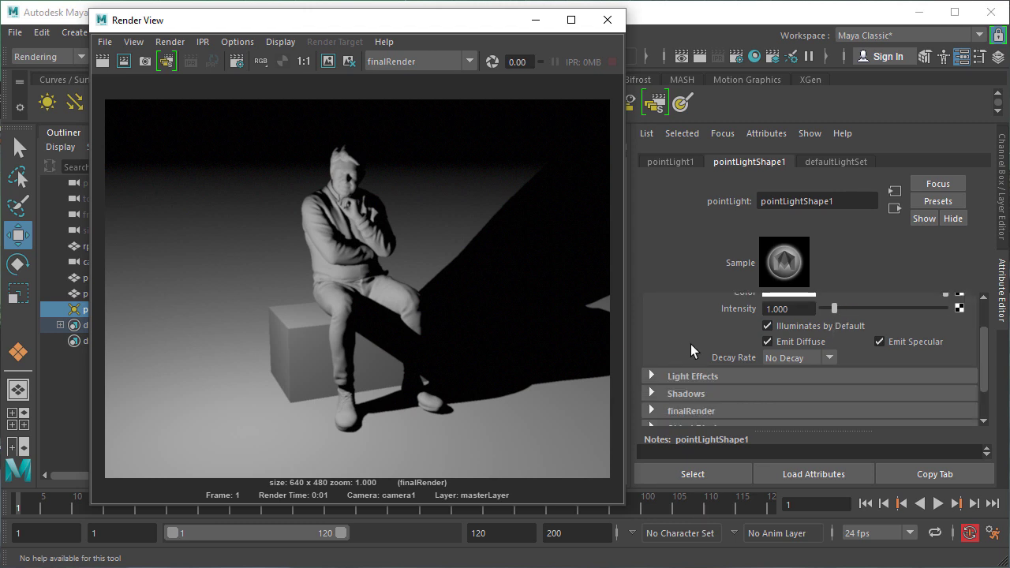
scroll(696, 398, "down", 1)
left_click(654, 345)
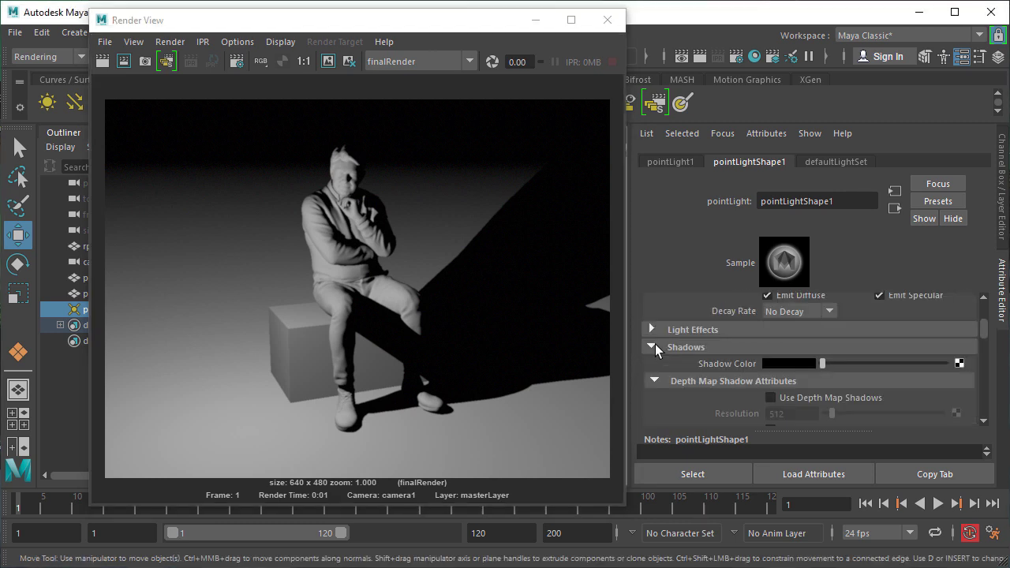
scroll(698, 395, "down", 1)
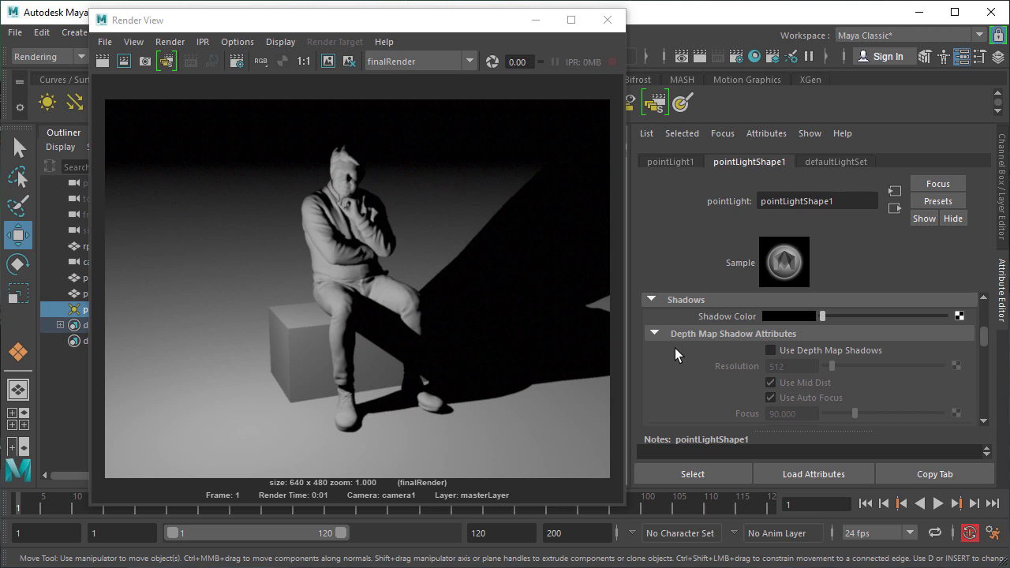
scroll(674, 355, "down", 1)
scroll(674, 347, "down", 10)
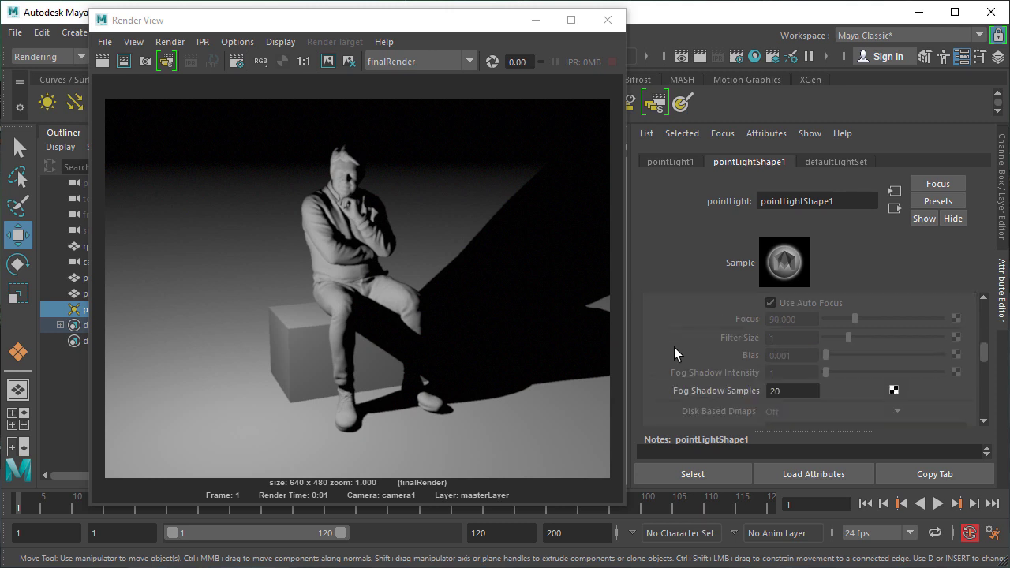
scroll(671, 351, "down", 3)
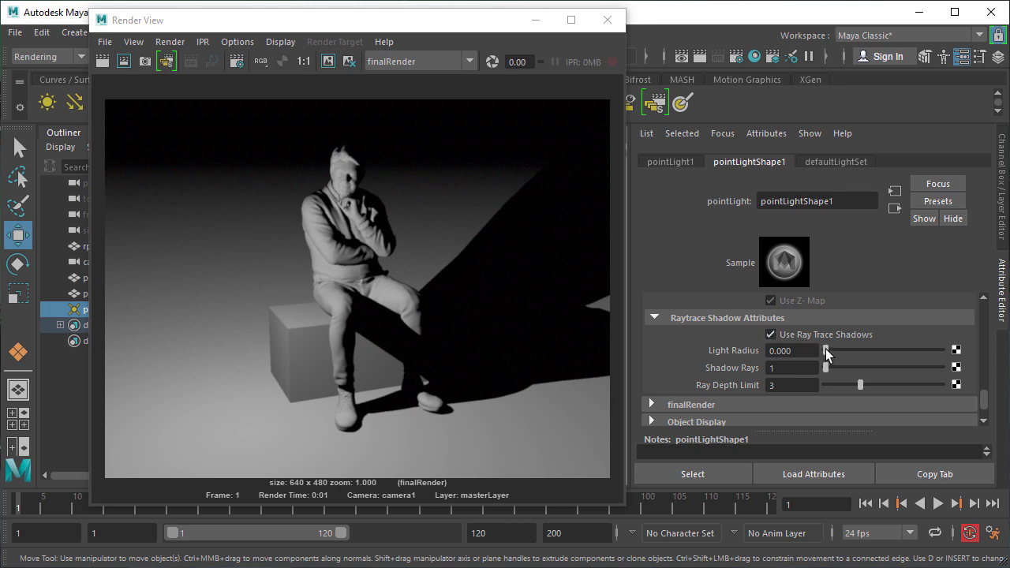
left_click_drag(825, 351, 845, 351)
type("5")
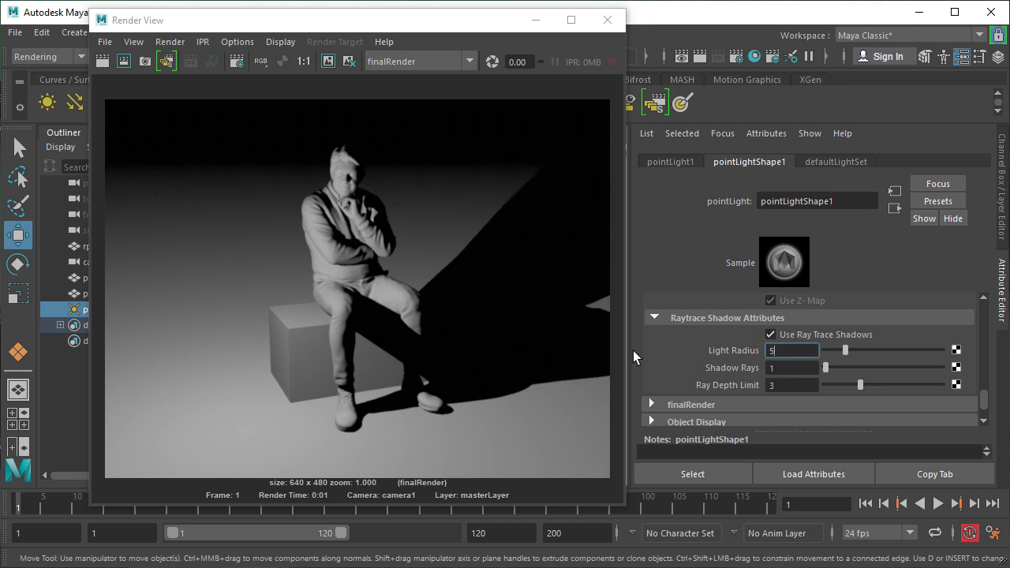
key("Return")
left_click(101, 61)
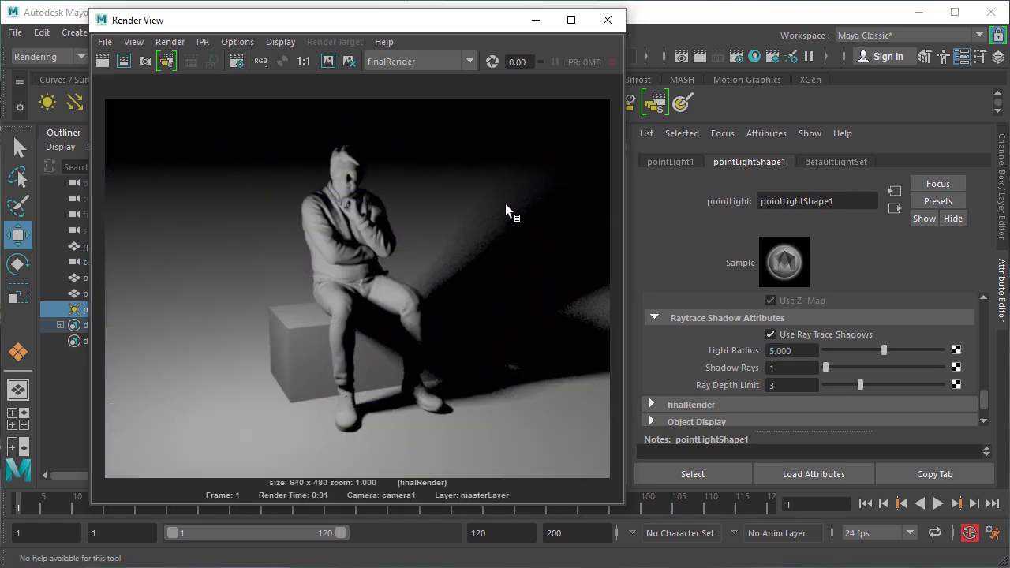
- Delete the point light and create a spot light instead
left_click(607, 19)
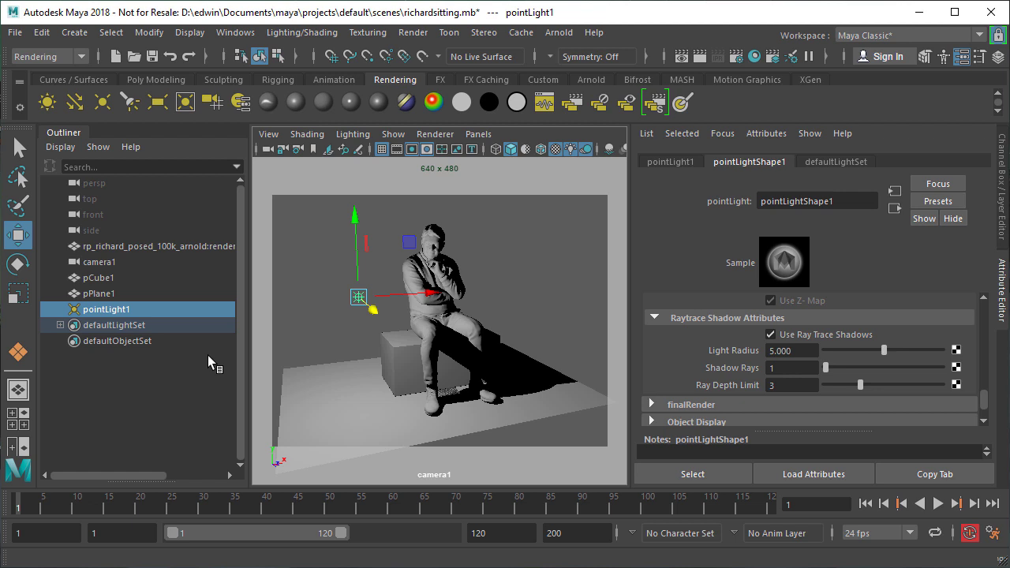
key("Delete")
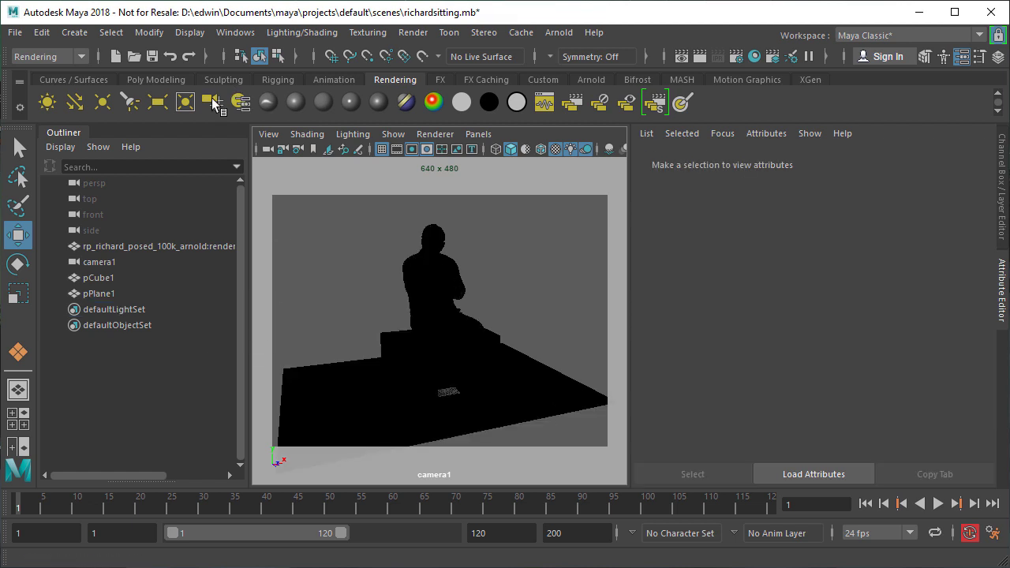
left_click(128, 105)
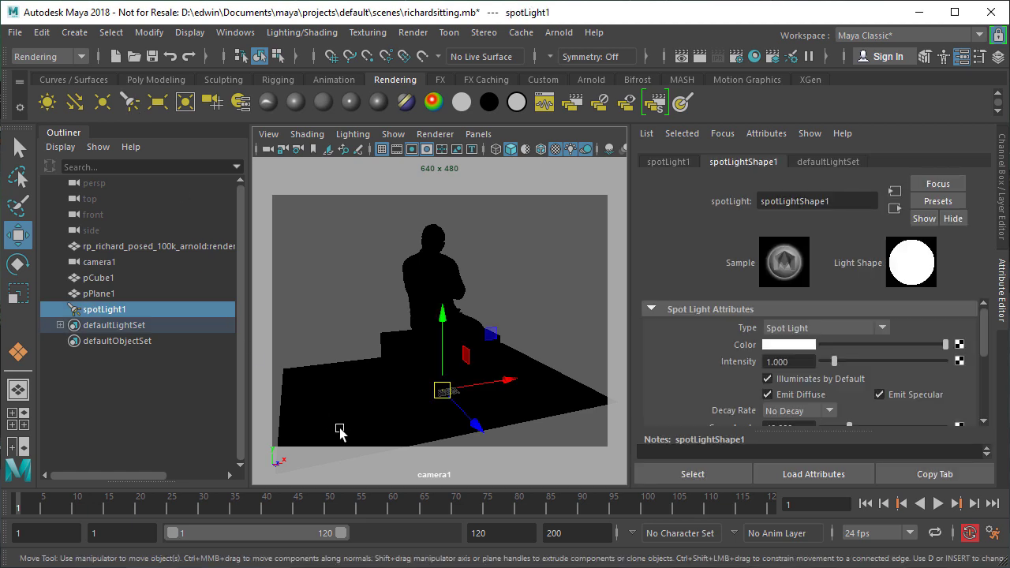
- Place the spot light's origin at about (162, 163, 22) cm, aim it at about (0, 59, -5) cm, and render the frame
key("t")
left_click_drag(443, 392, 621, 201)
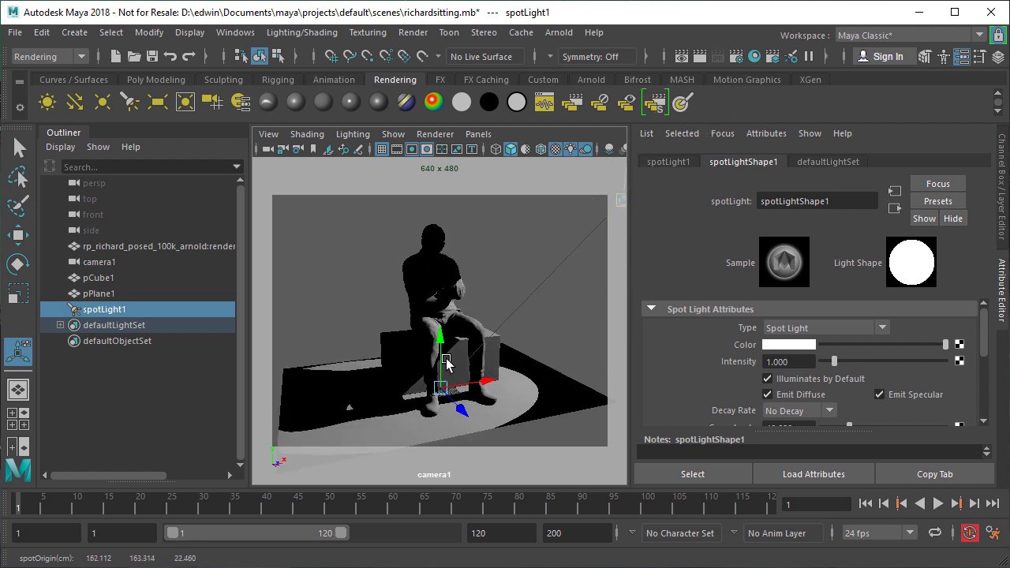
left_click_drag(447, 363, 423, 302)
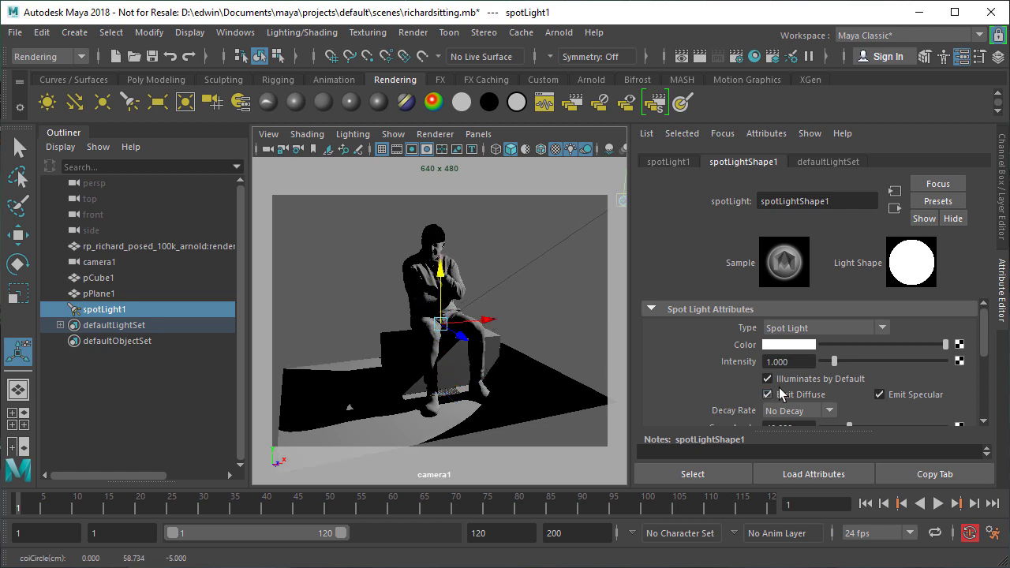
left_click(700, 56)
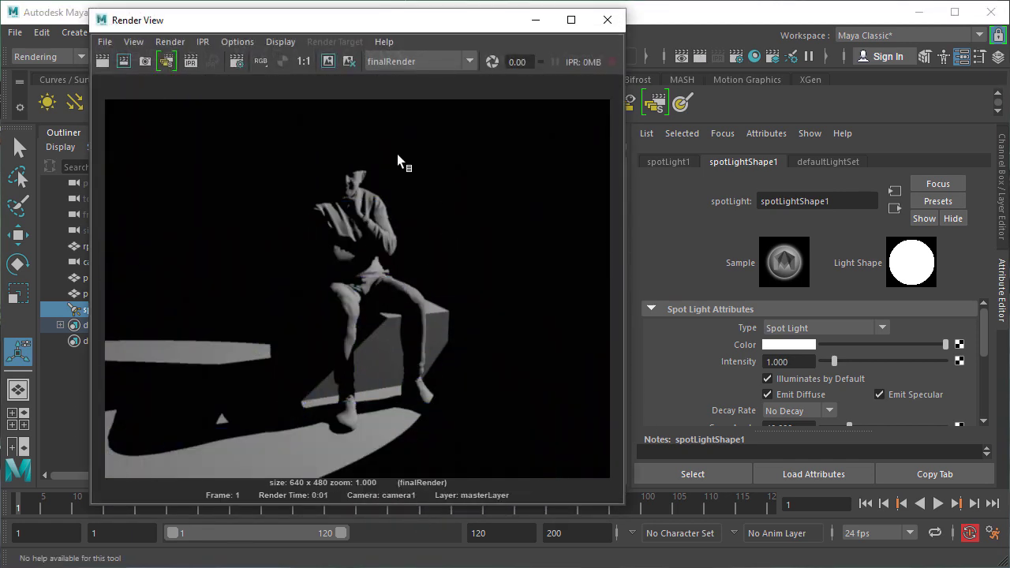
- Try spot light Intensity values of about 6.753 and 5.13, re-rendering the frame after each change
mouse_move(443, 25)
left_mouse_down()
mouse_move(418, 31)
mouse_move(430, 35)
left_mouse_up()
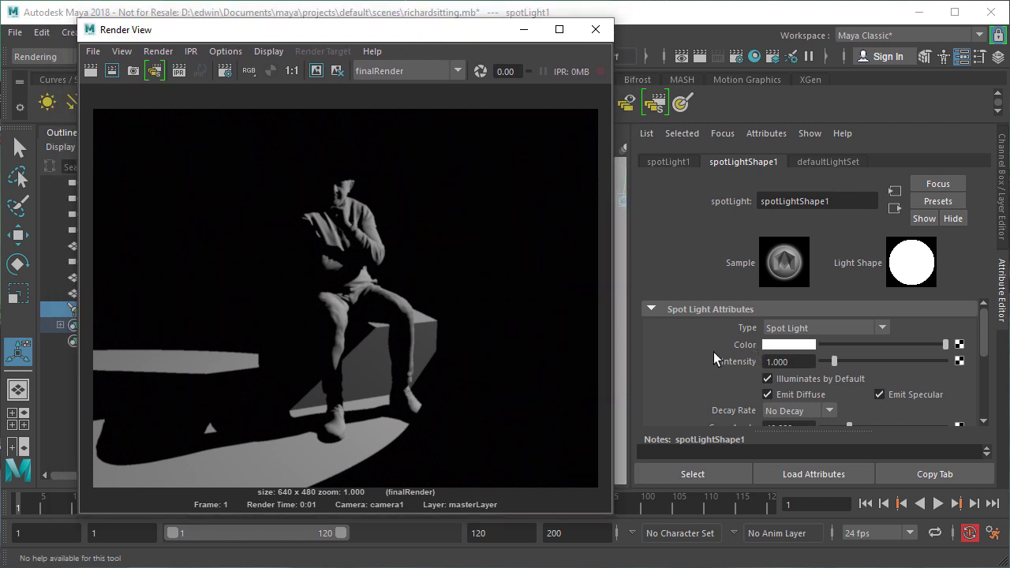
scroll(694, 363, "down", 2)
scroll(695, 363, "up", 2)
left_click_drag(838, 359, 903, 369)
left_click(91, 71)
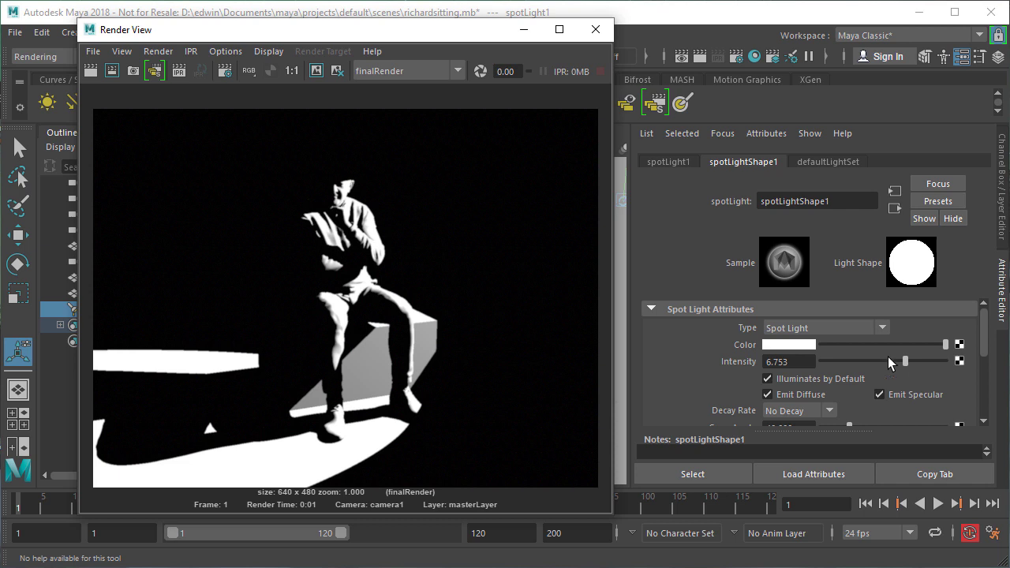
left_click_drag(889, 363, 885, 363)
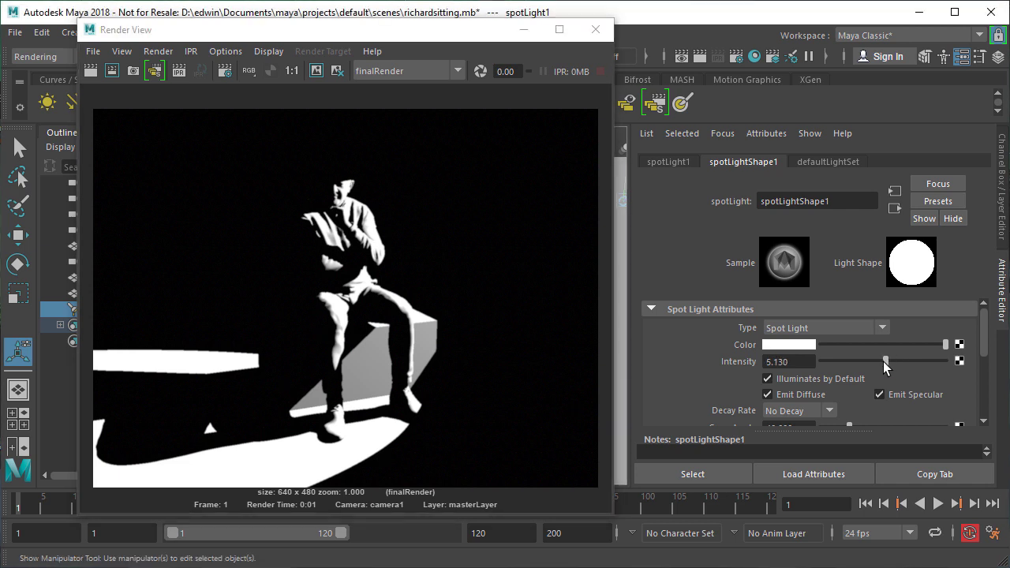
left_click(93, 71)
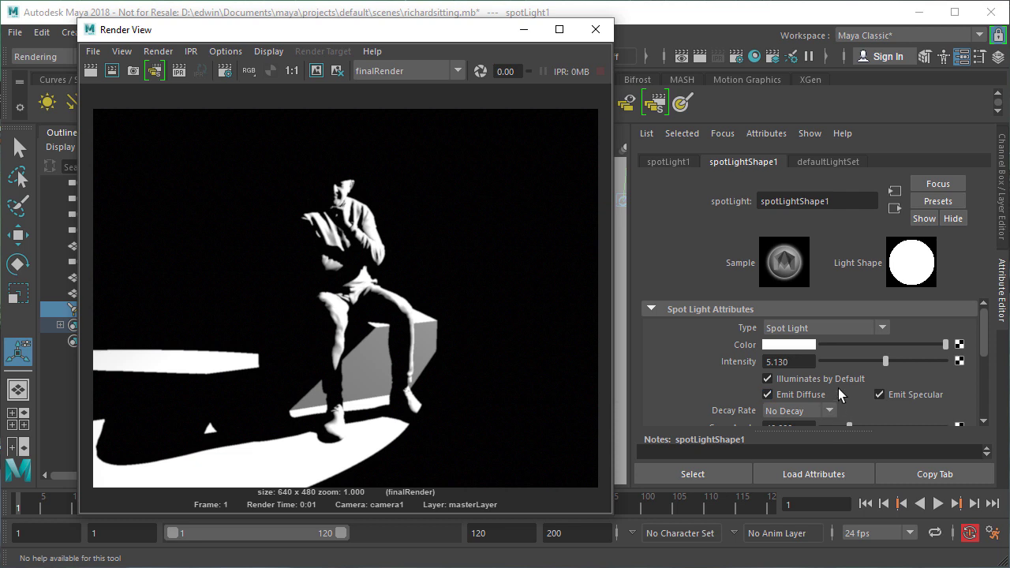
- Set the spot light's Decay Rate to Quadratic and its Intensity to 5800, and re-render the frame
scroll(841, 395, "down", 2)
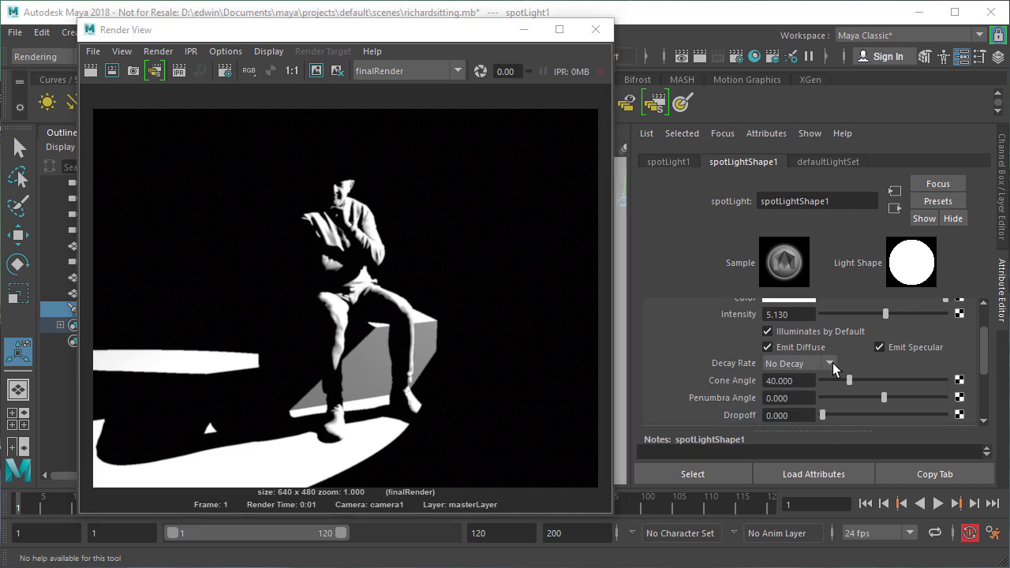
left_click(830, 363)
left_click(805, 411)
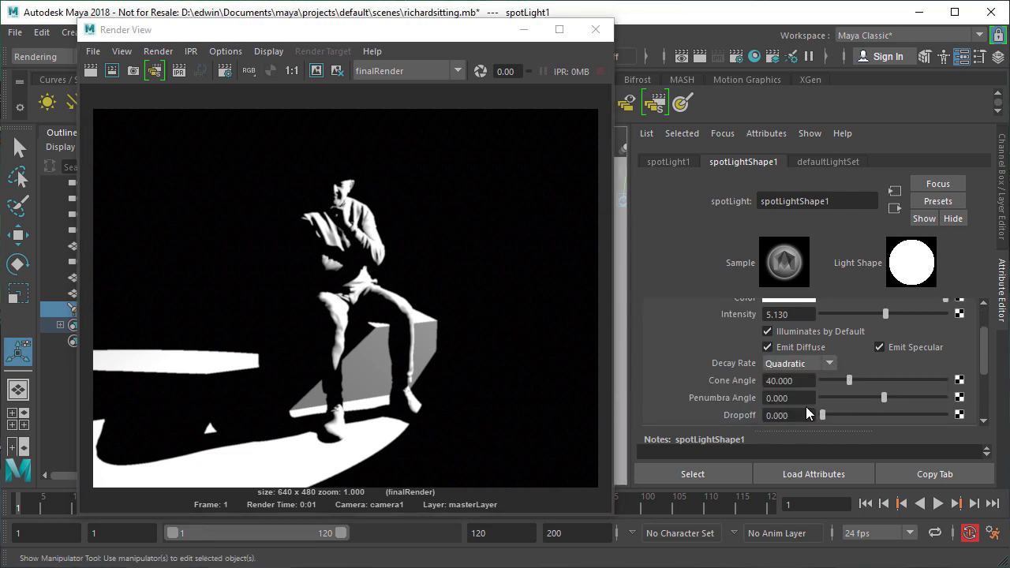
left_click(802, 314)
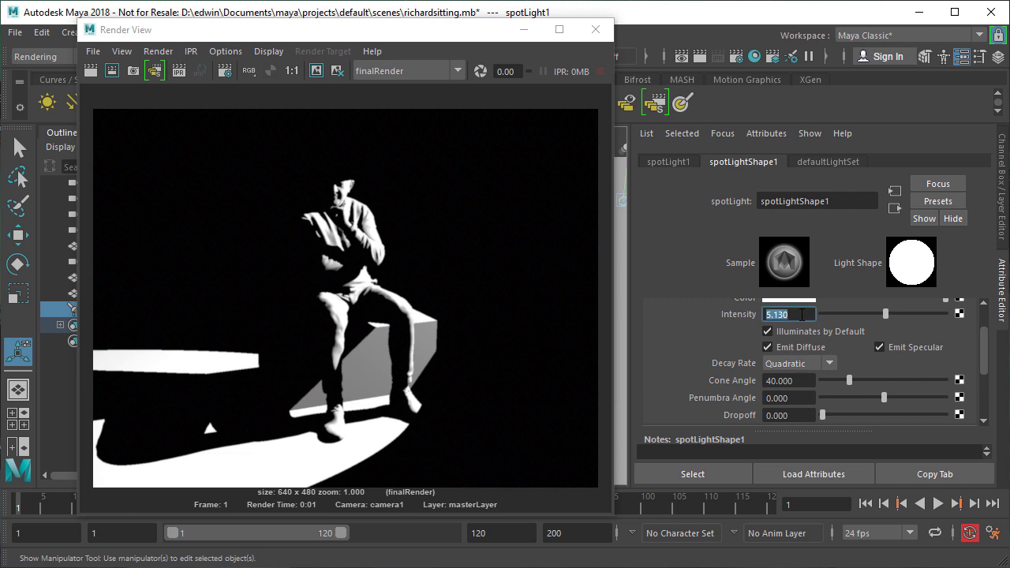
type("5800")
key("Return")
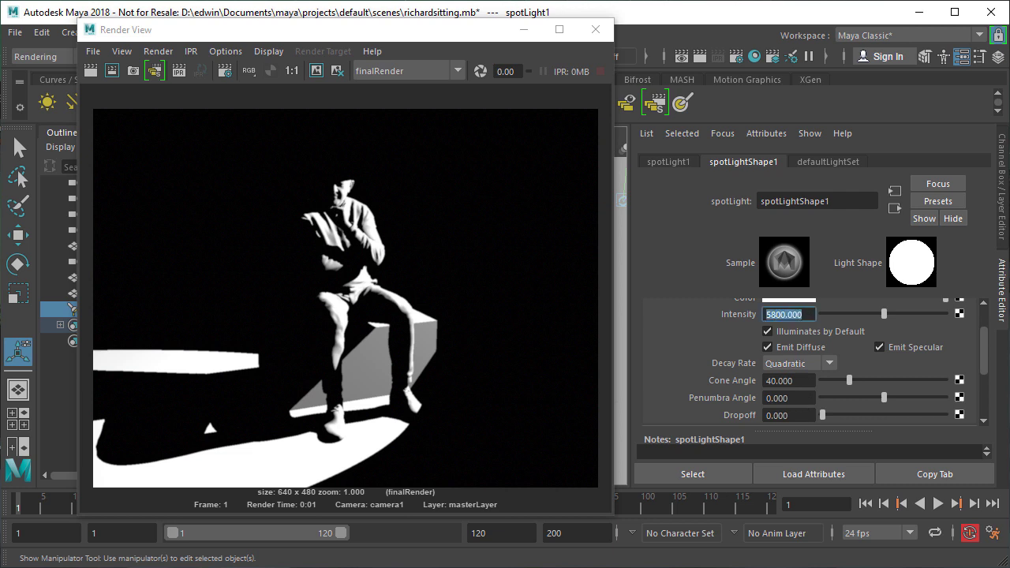
left_click(91, 70)
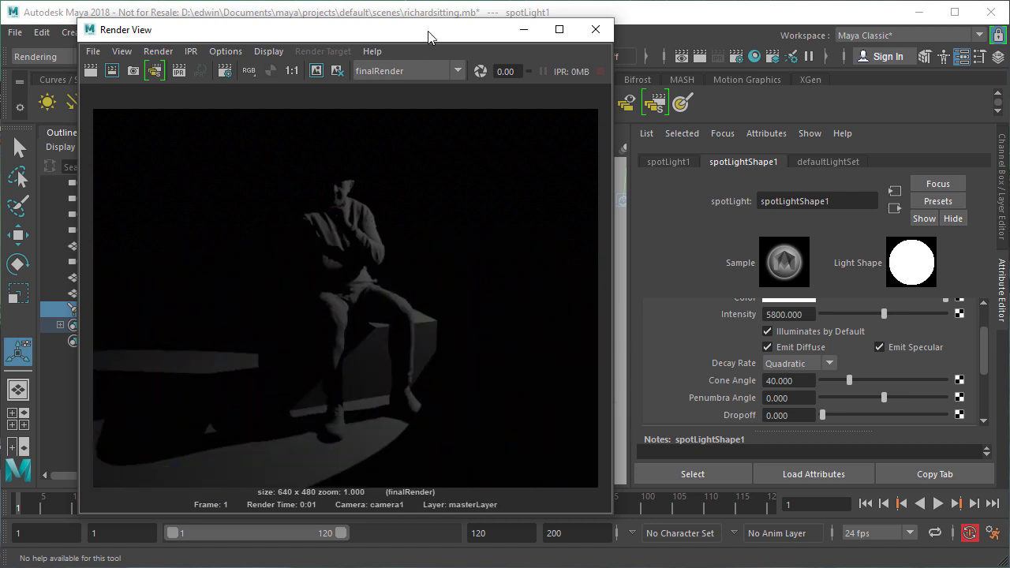
left_click_drag(428, 37, 139, 58)
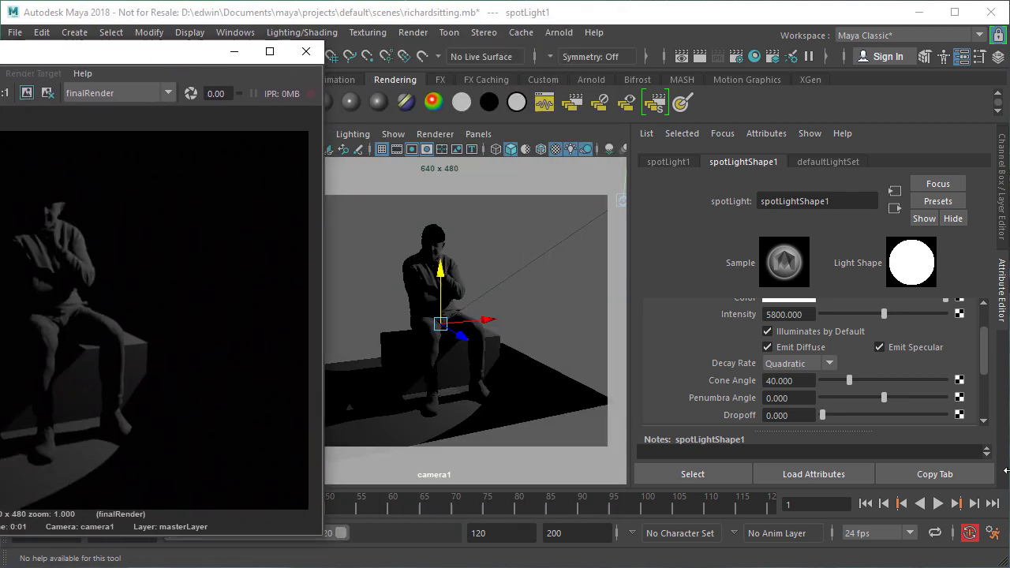
- Raise the spot light's Intensity to 15800 and 55800, re-rendering the frame with finalRender after each change
left_click(769, 314)
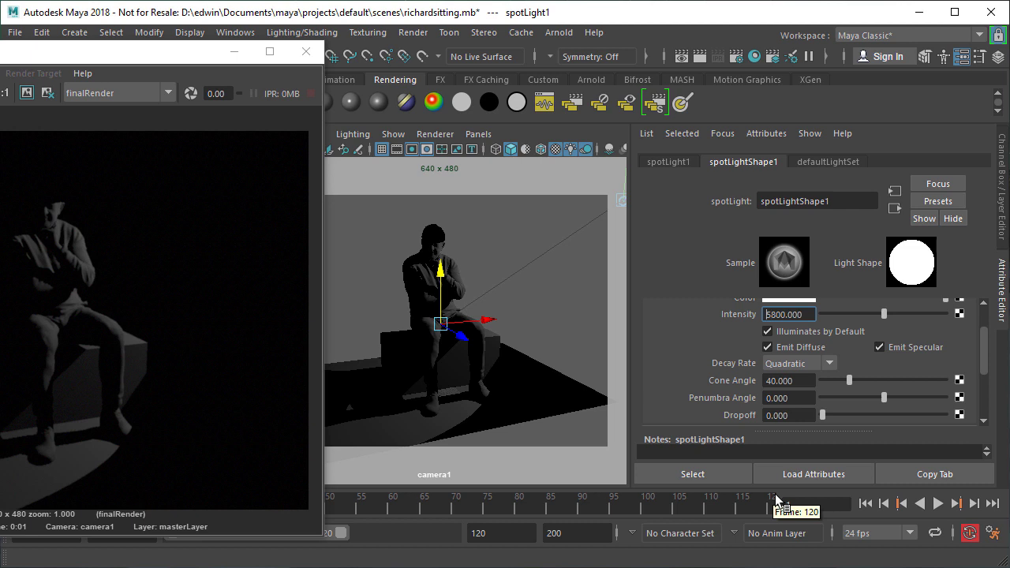
key("Return")
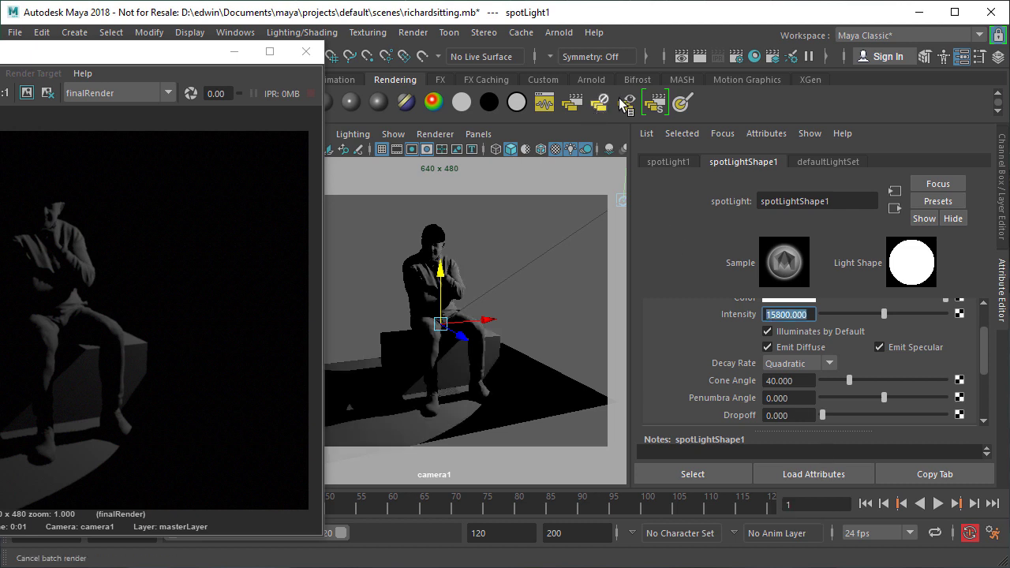
left_click(683, 63)
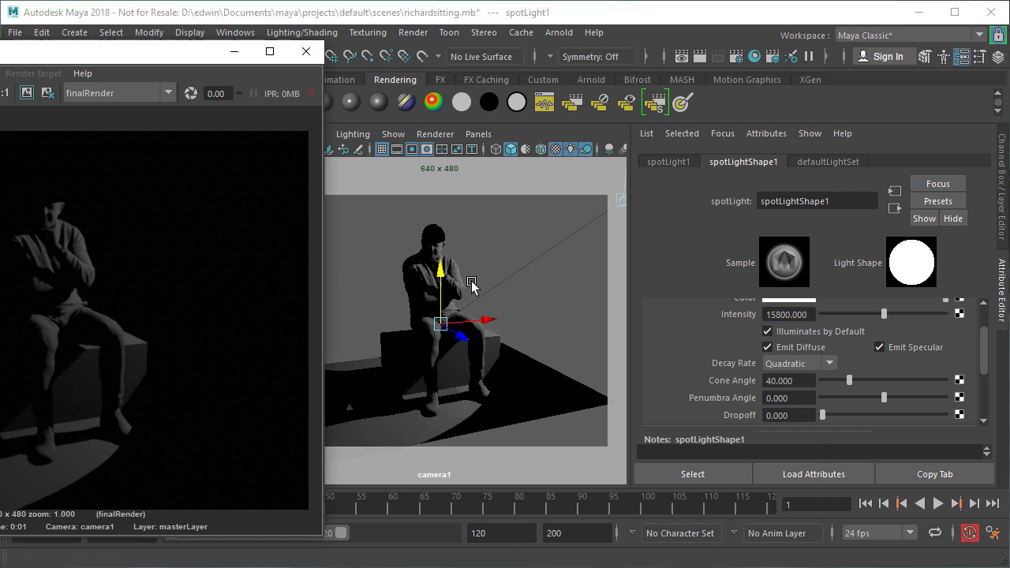
left_click(699, 58)
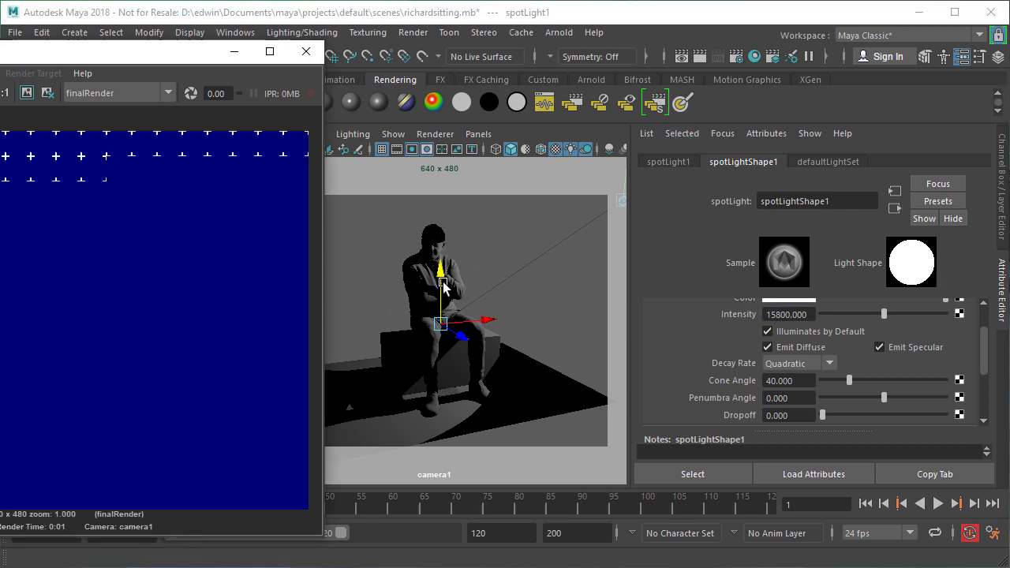
left_click(770, 314)
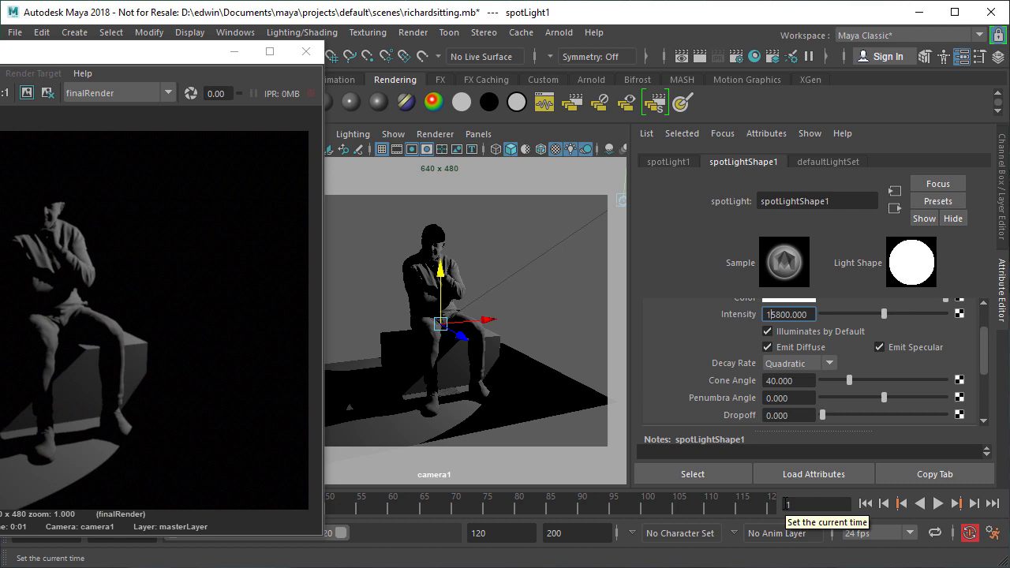
key("Return")
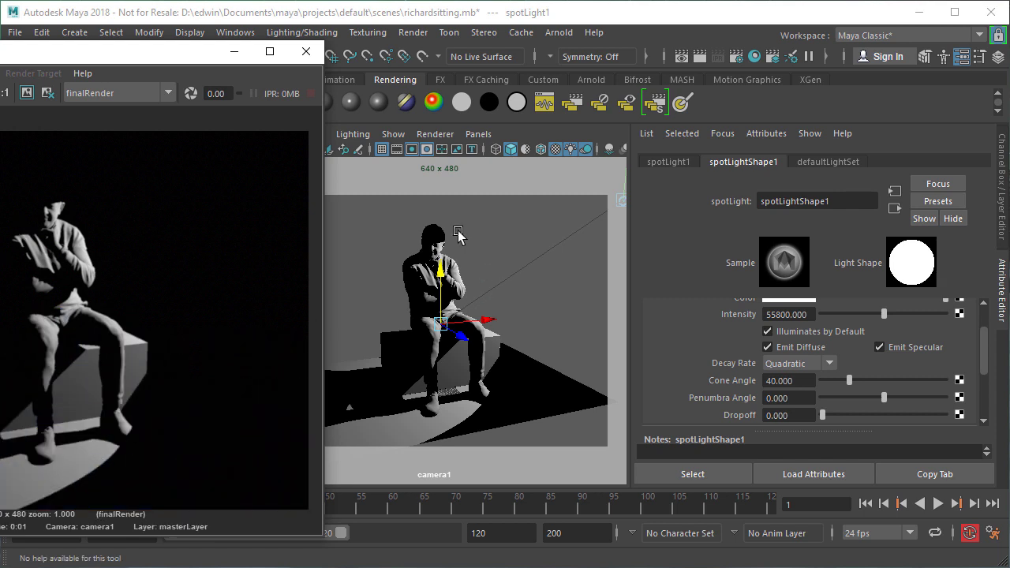
- Raise the spot light's aim point to the figure's waist and render the frame with finalRender and Maya Software
left_click_drag(440, 276, 426, 255)
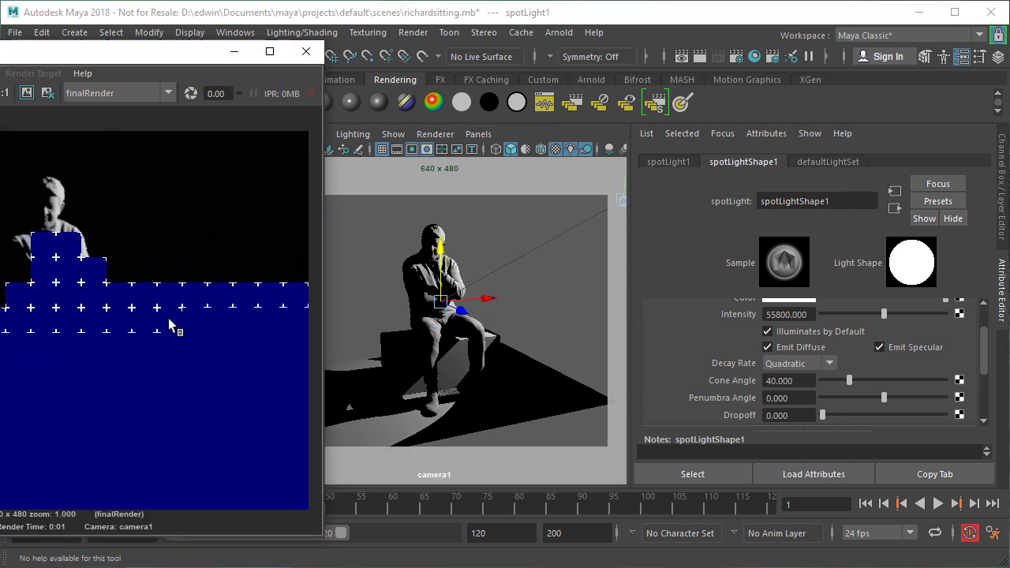
left_click(164, 93)
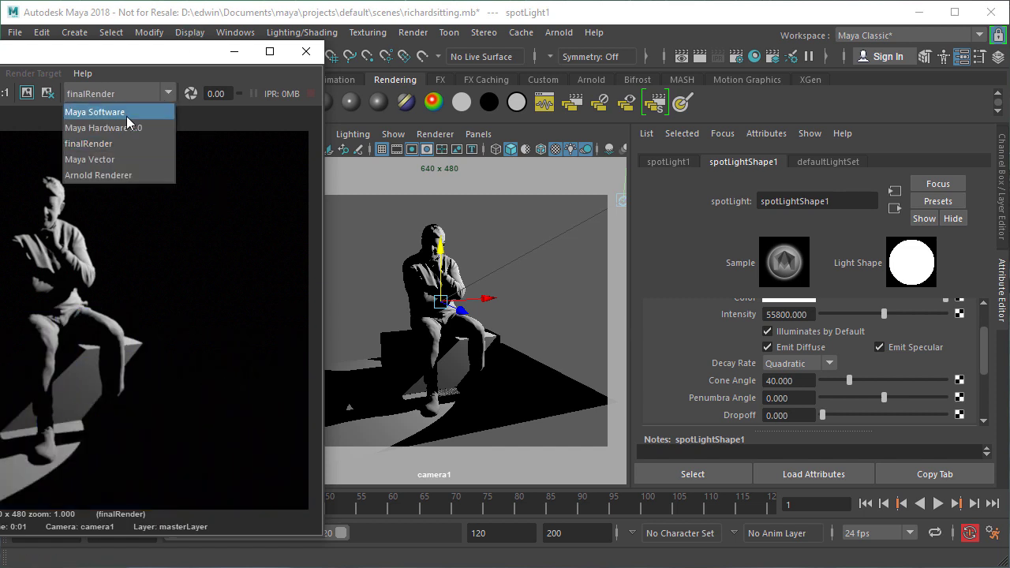
left_click(126, 112)
left_click(27, 92)
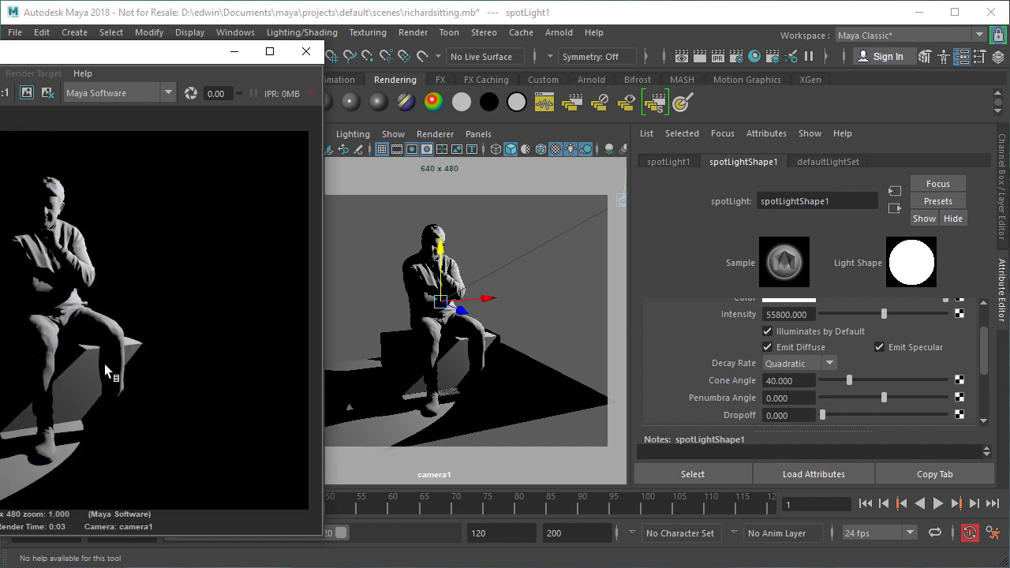
- Set the renderer back to finalRender and re-render the frame for comparison with Maya Software
left_click(167, 93)
left_click(91, 142)
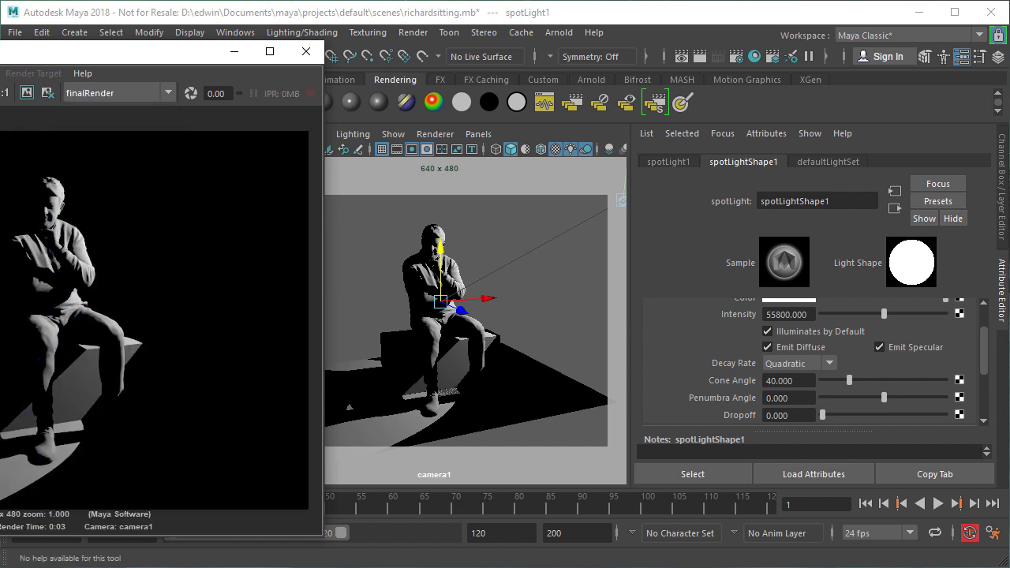
left_click(27, 92)
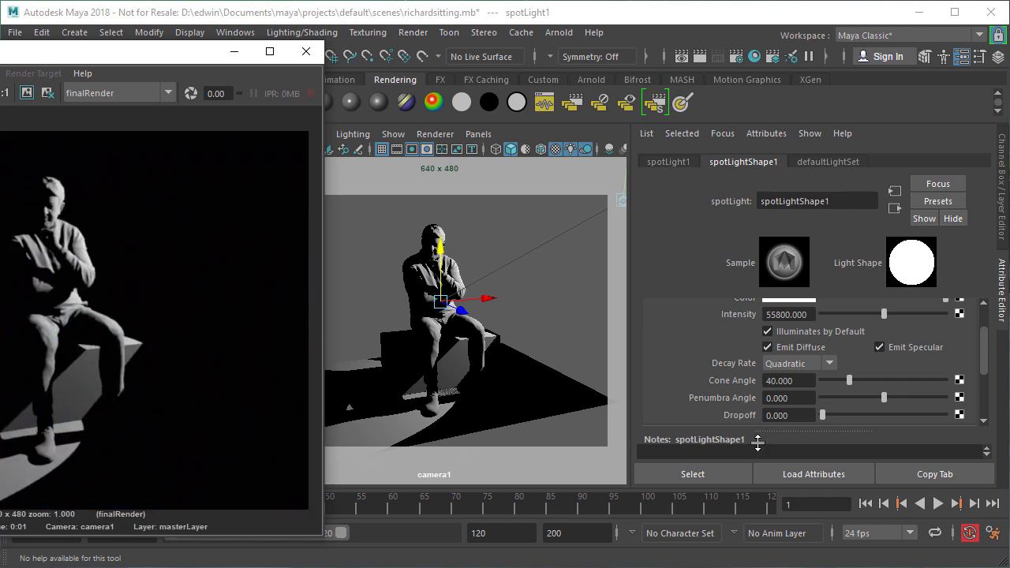
- Try a spot light Penumbra Angle of about -5.065 and a Dropoff of about 71.2, re-rendering after each change
left_click_drag(884, 400, 851, 399)
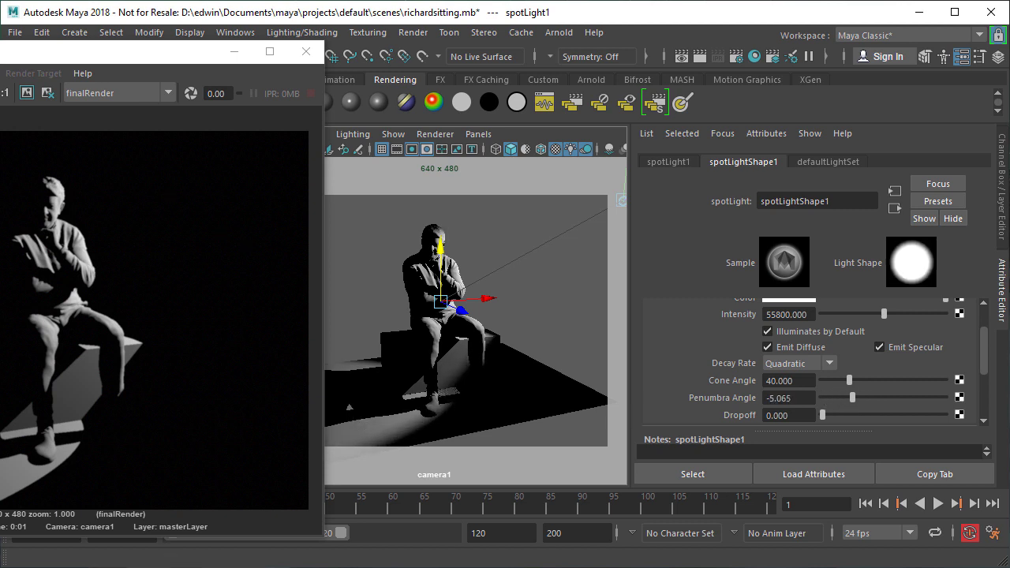
left_click(0, 92)
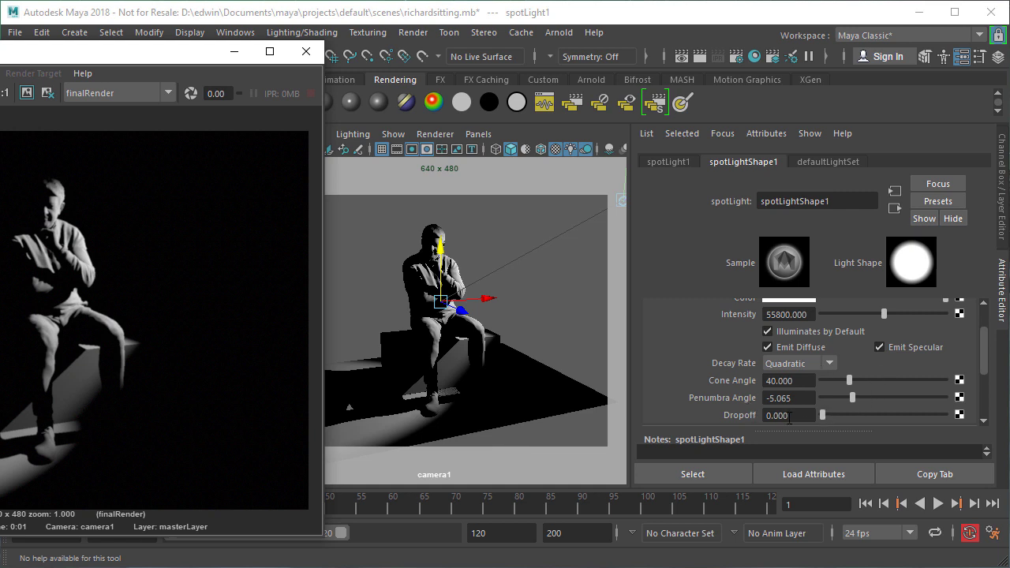
left_click_drag(822, 416, 858, 425)
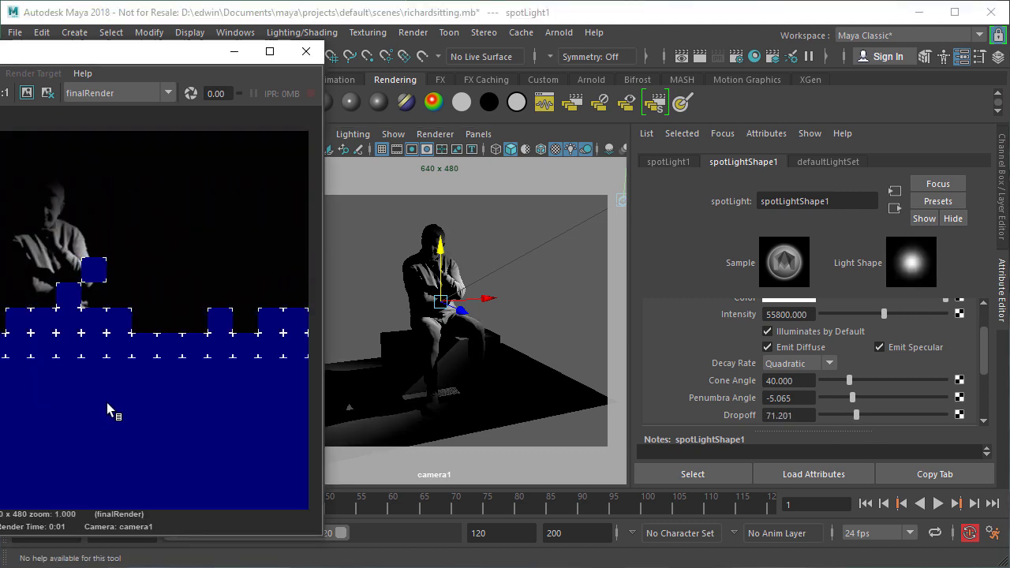
- Set the spot light's Penumbra Angle to 0, Cone Angle to about 82.987 and Dropoff to about 34.773, re-rendering between changes
double_click(789, 397)
type("0")
key("Return")
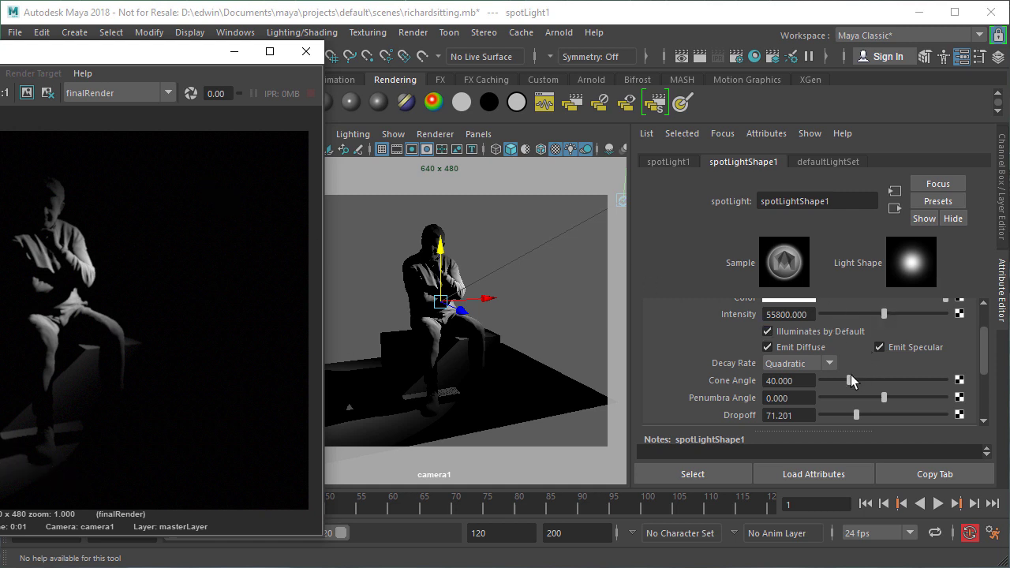
left_click_drag(850, 381, 879, 380)
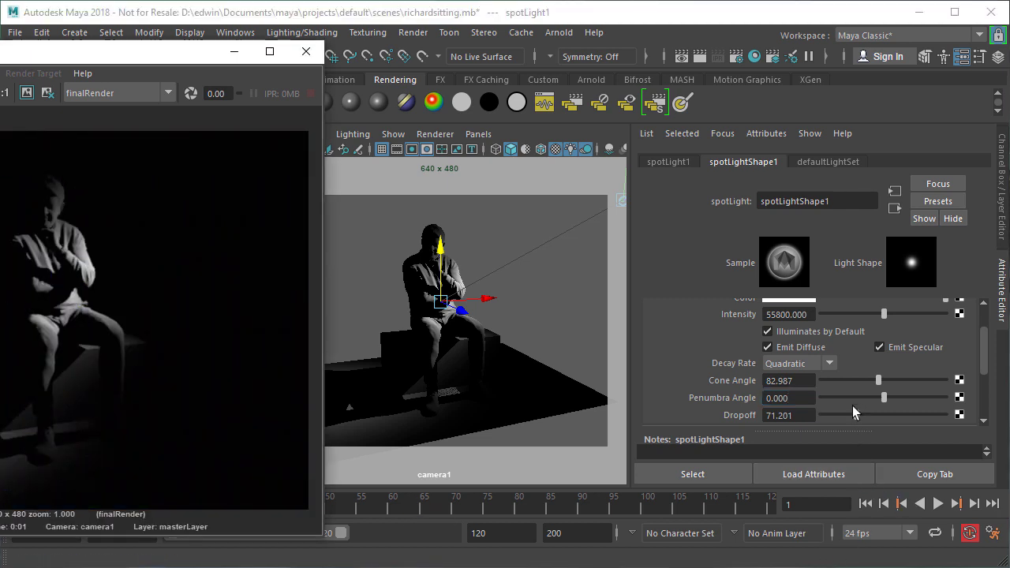
left_click_drag(859, 414, 838, 407)
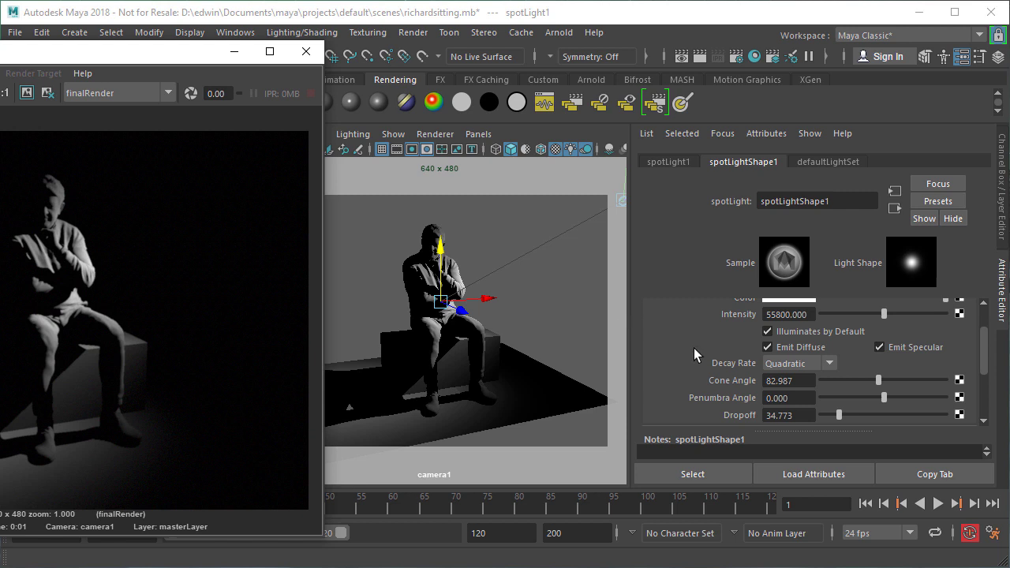
- Add a Light Fog to the spot light in its Light Effects and re-render the frame
scroll(693, 348, "down", 4)
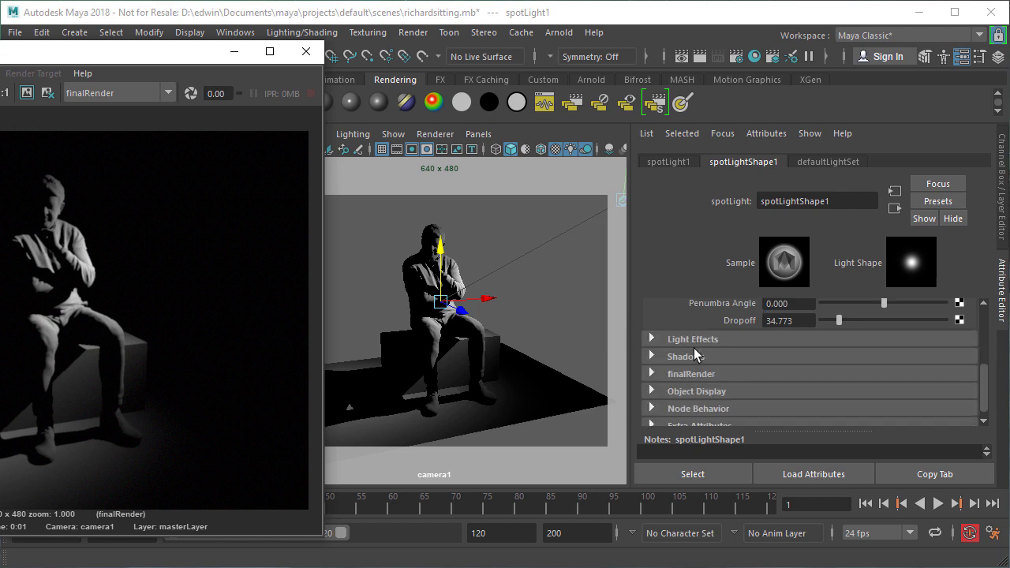
left_click(655, 336)
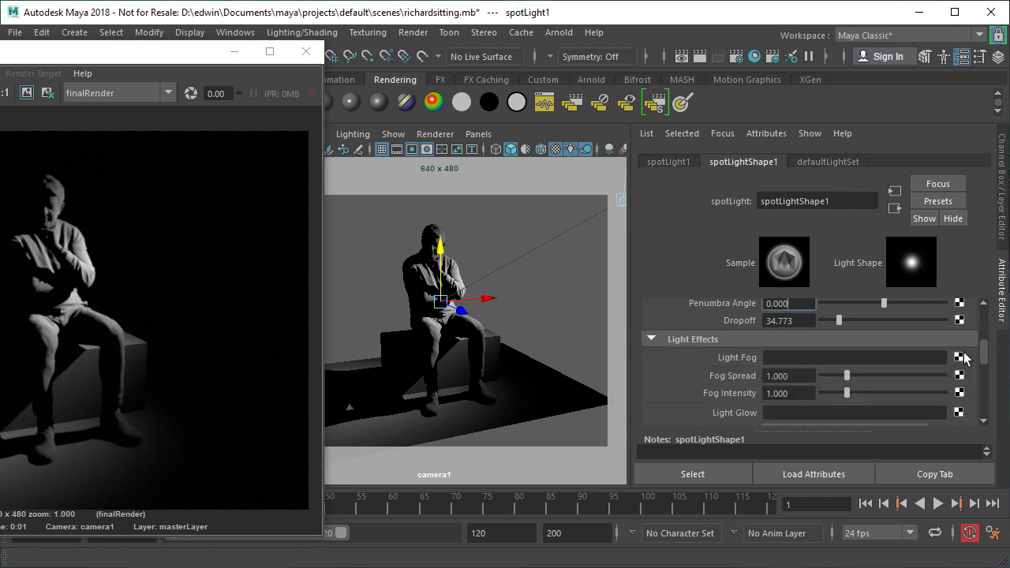
left_click(958, 358)
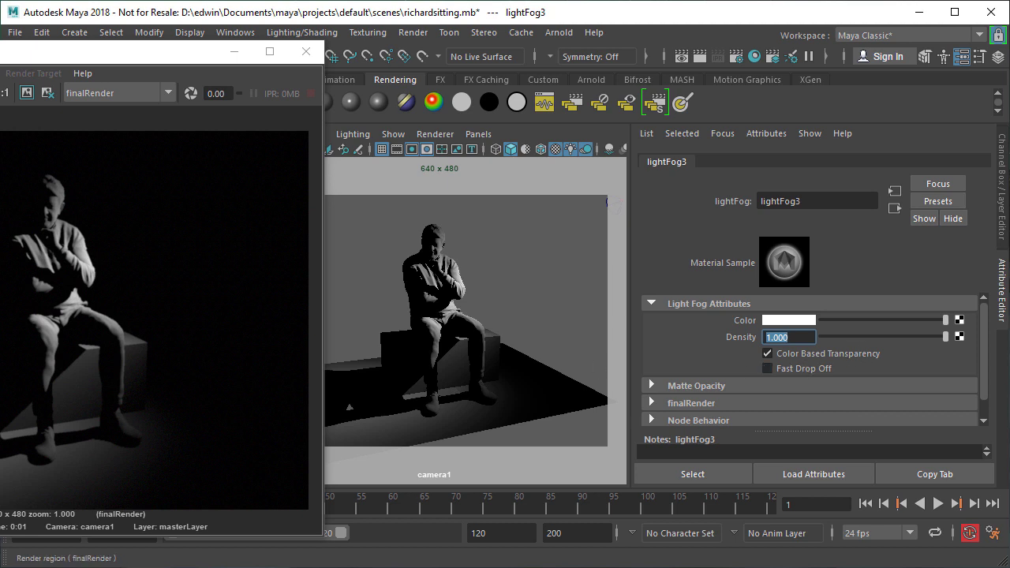
left_click(2, 92)
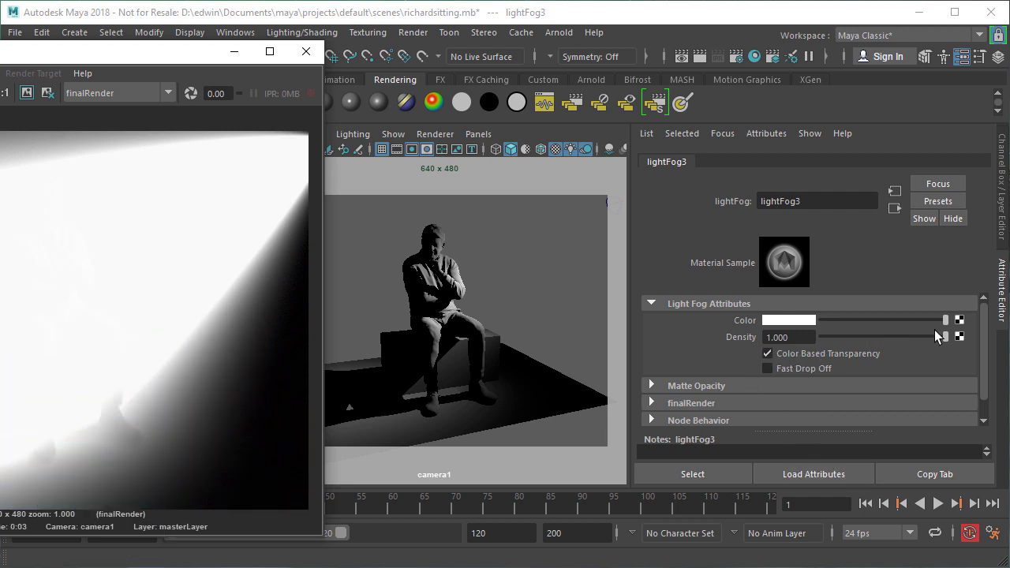
- Reduce the light fog's Density to about 0.097 and 0.039, re-rendering the frame after each change
left_click_drag(946, 337, 835, 337)
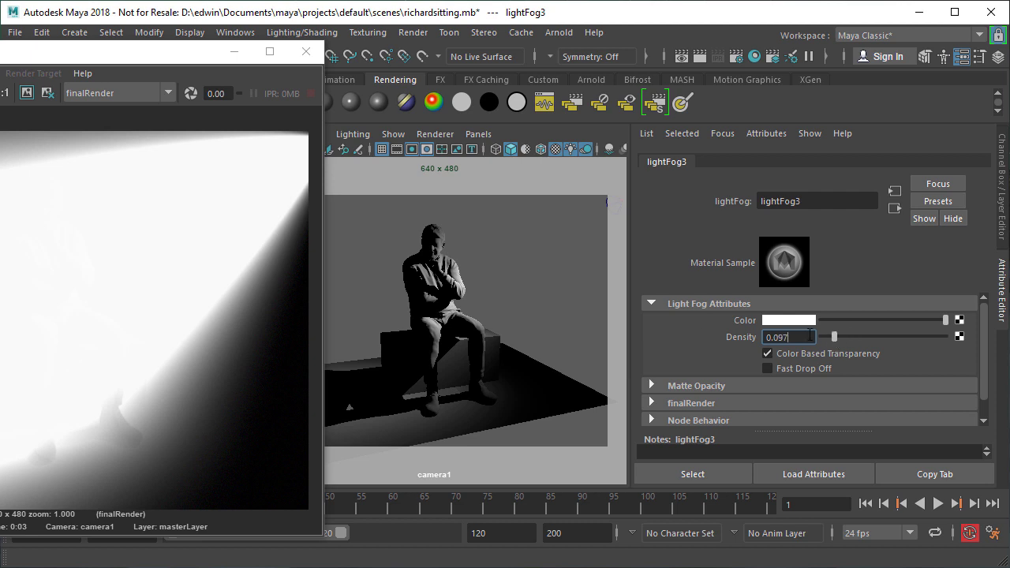
left_click(2, 92)
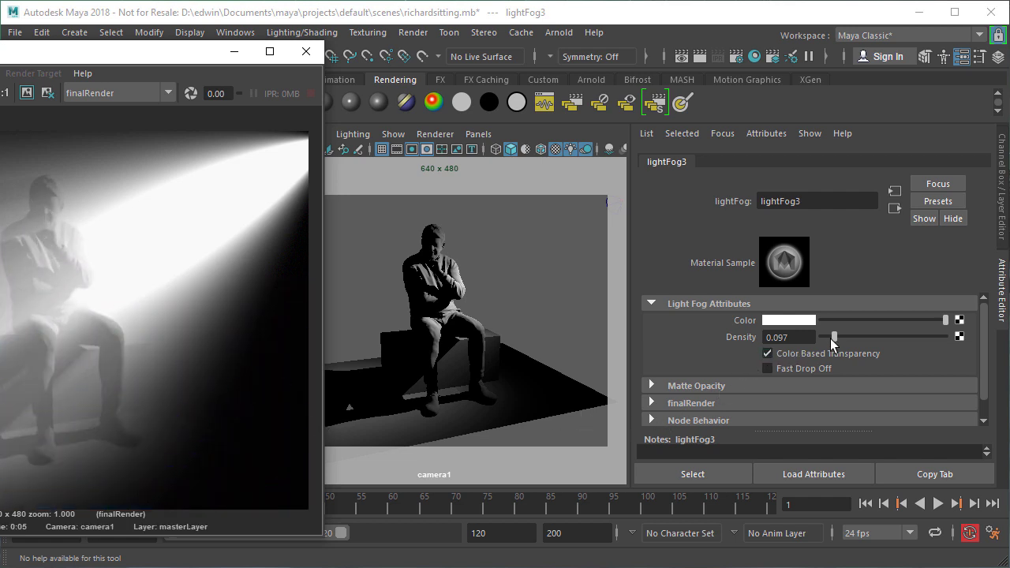
left_click_drag(831, 338, 834, 337)
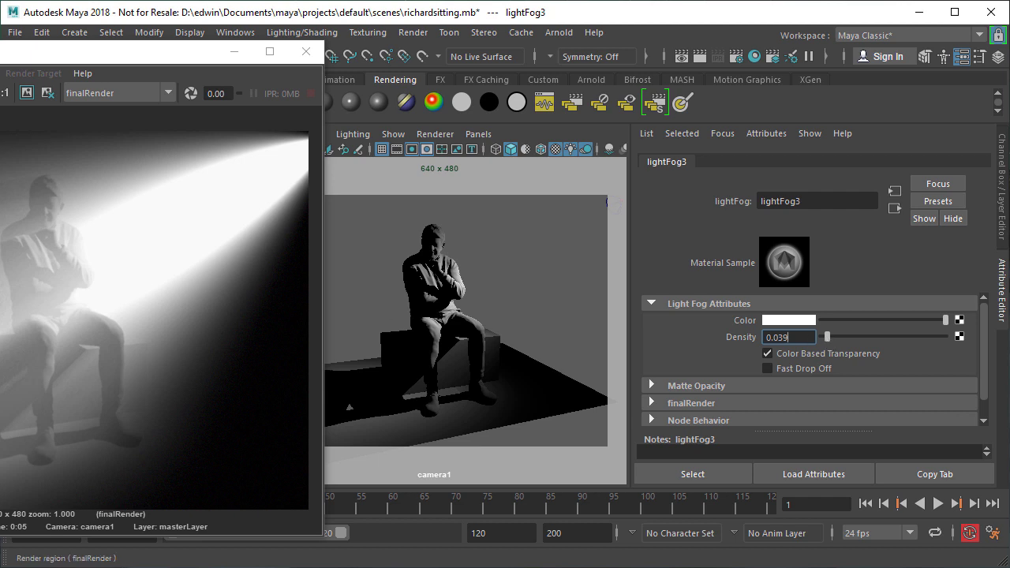
left_click(1, 92)
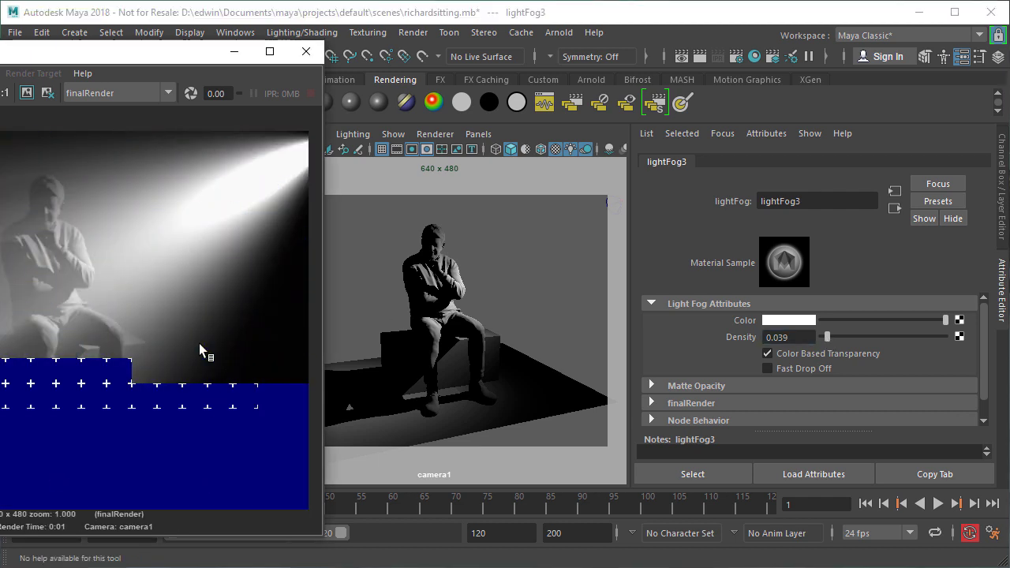
- Enable Fast Drop Off for the light fog, re-render, and reposition the Render View so the whole image shows
left_click(770, 377)
left_click(767, 369)
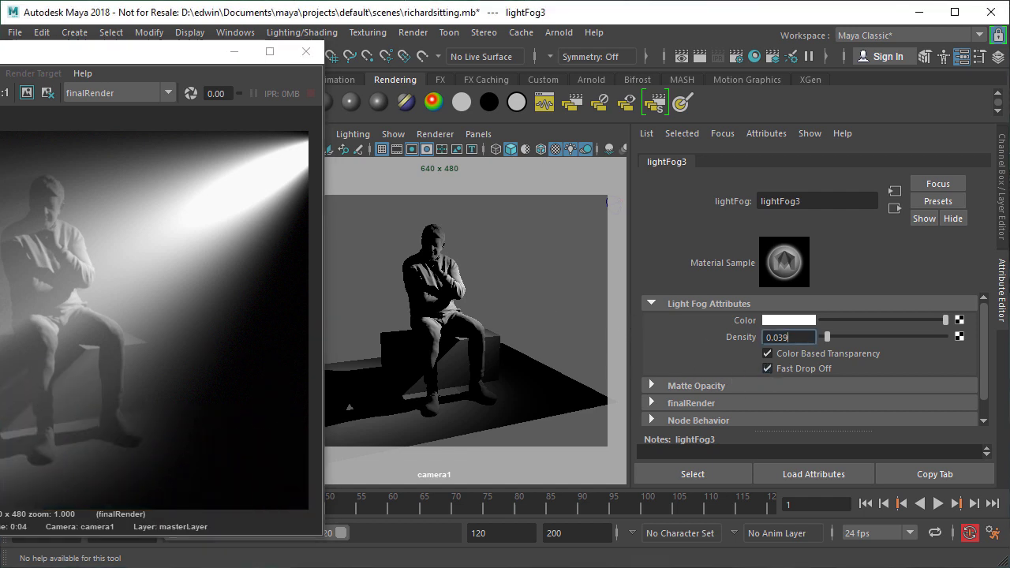
left_click(0, 92)
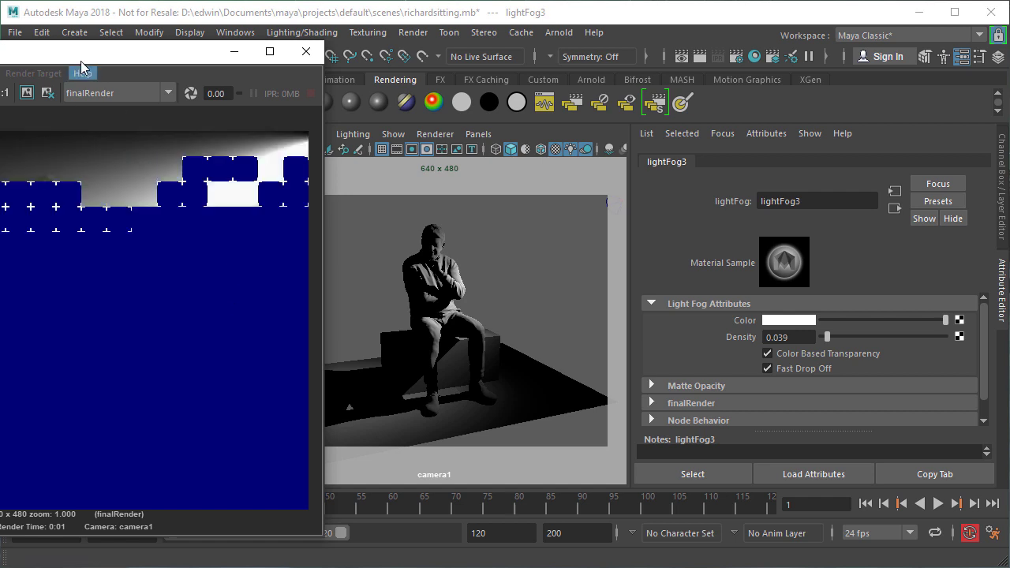
left_click_drag(81, 57, 289, 46)
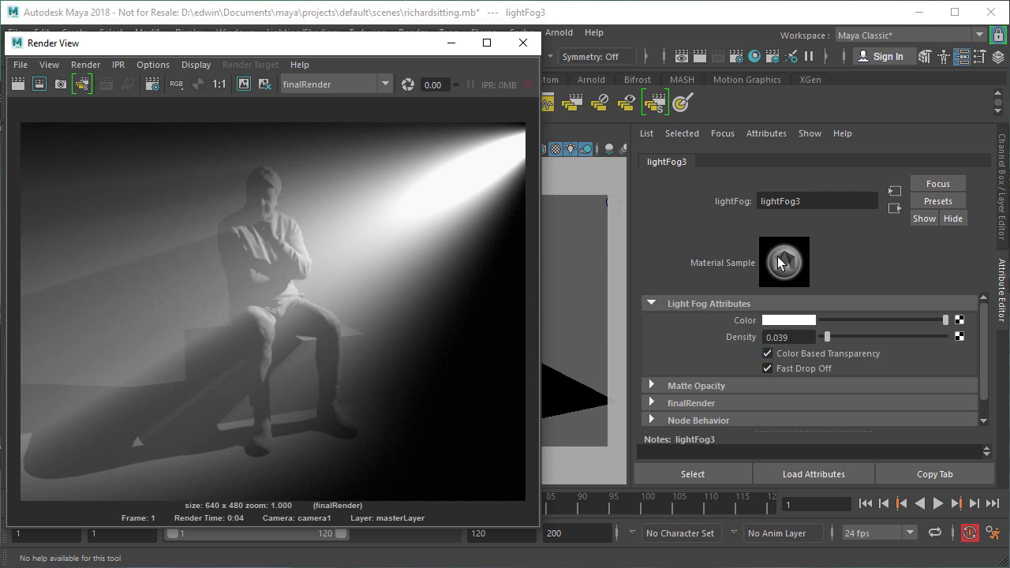
- Return to the spot light's shape attributes and narrow its Cone Angle to about 65.456 and 42.081, re-rendering each time, and close the Render View
left_click(724, 134)
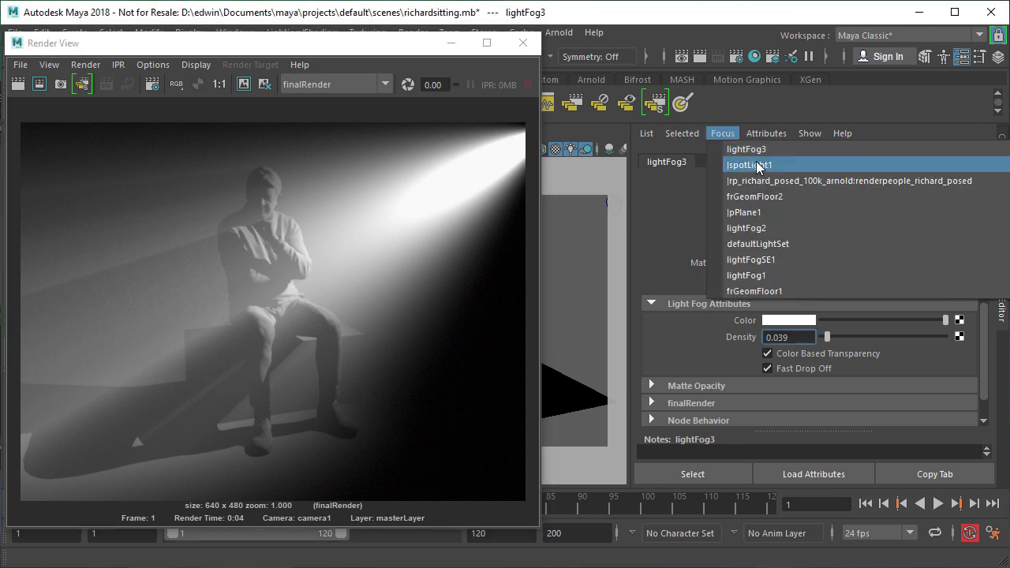
left_click(755, 165)
left_click(819, 162)
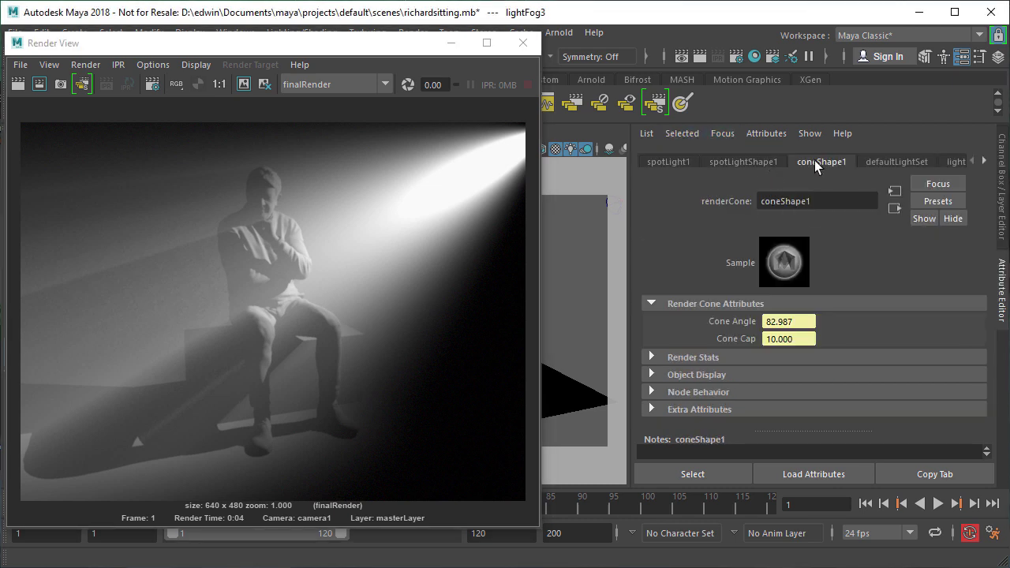
left_click(743, 162)
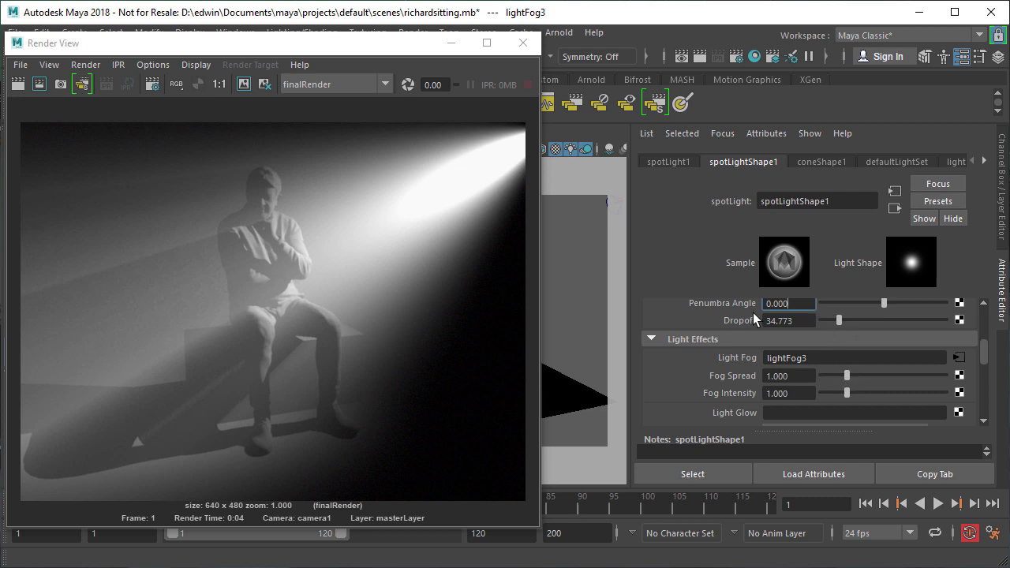
scroll(753, 318, "up", 2)
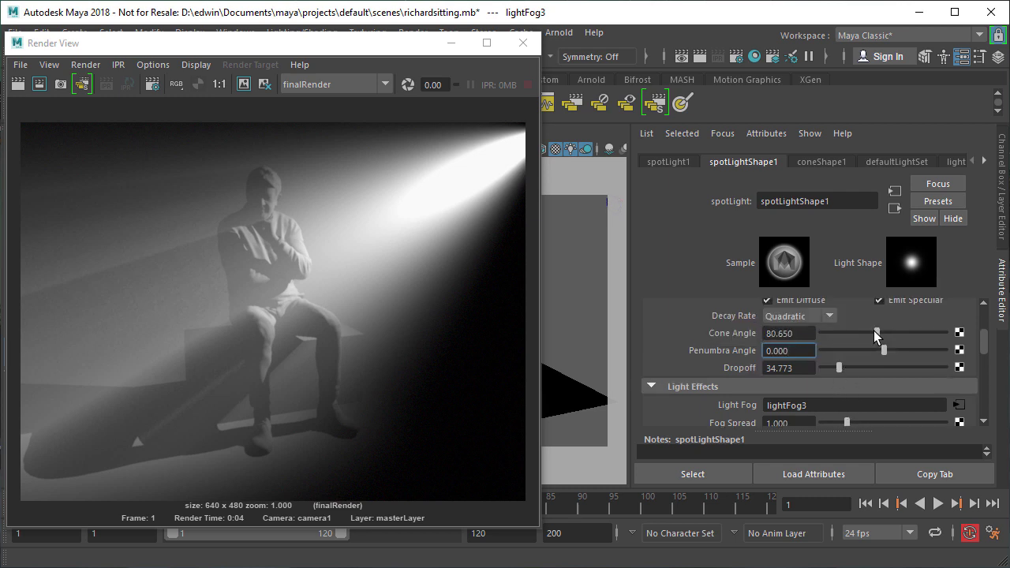
left_click(18, 83)
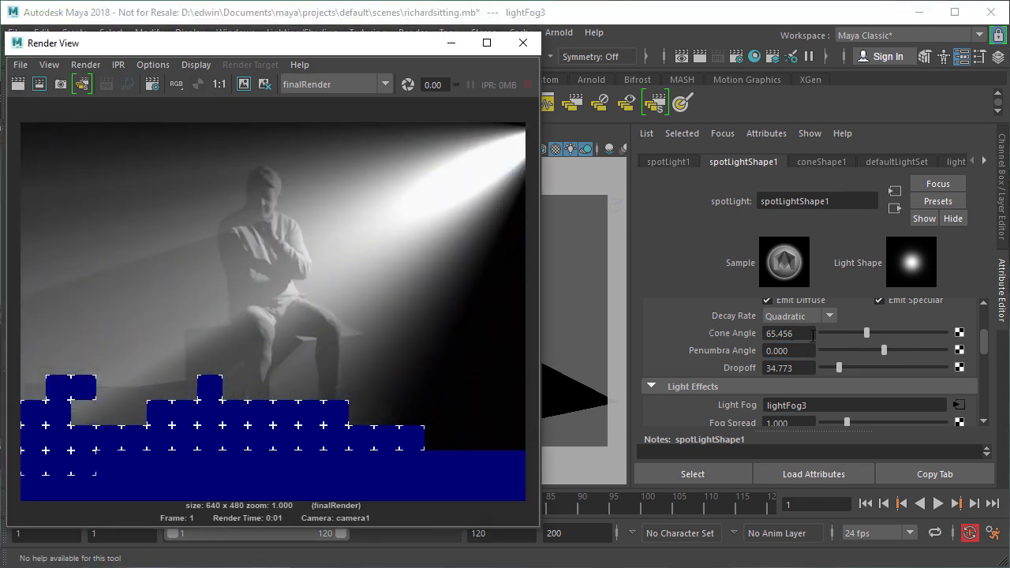
left_click_drag(862, 340, 850, 334)
left_click(15, 85)
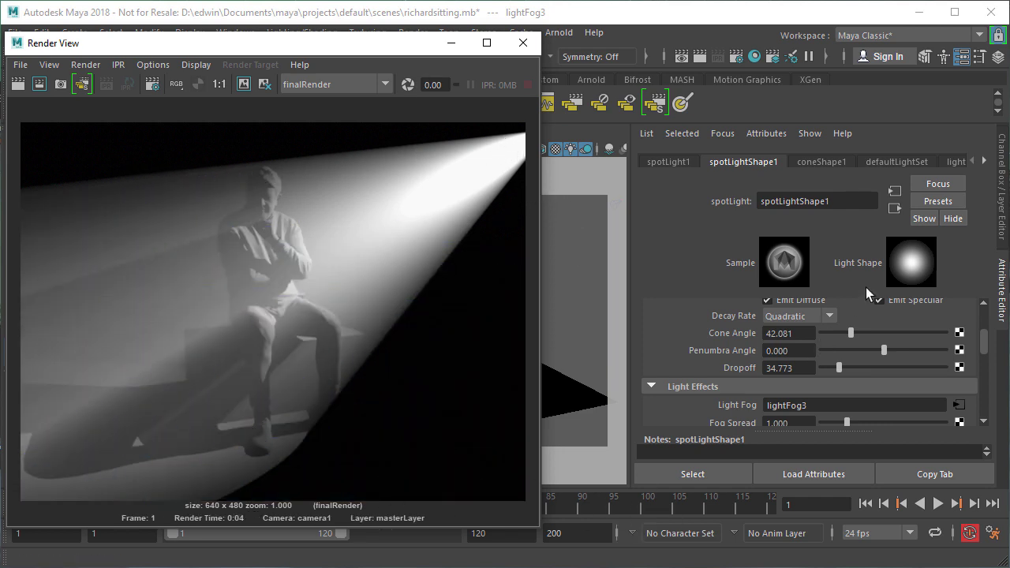
left_click(523, 42)
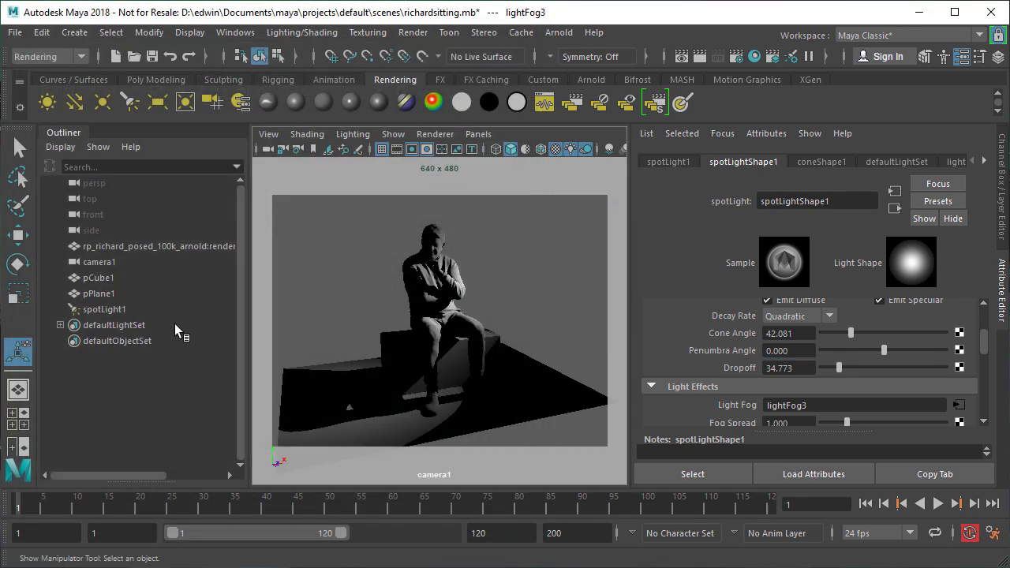
- Replace the spot light with an area light placed above and beside the figure at about 80.581, 149.761, -5.813
left_click(104, 310)
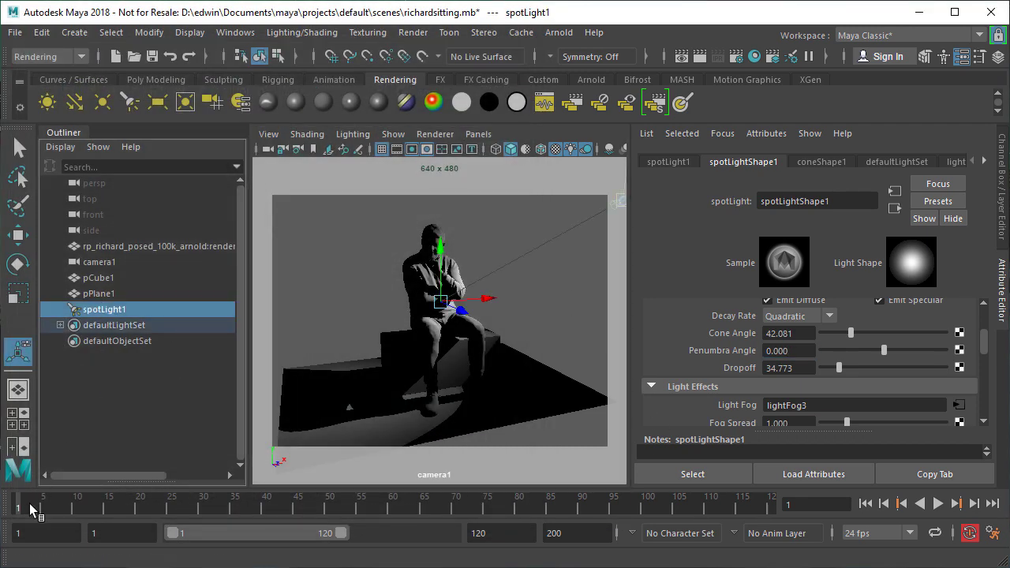
key("Delete")
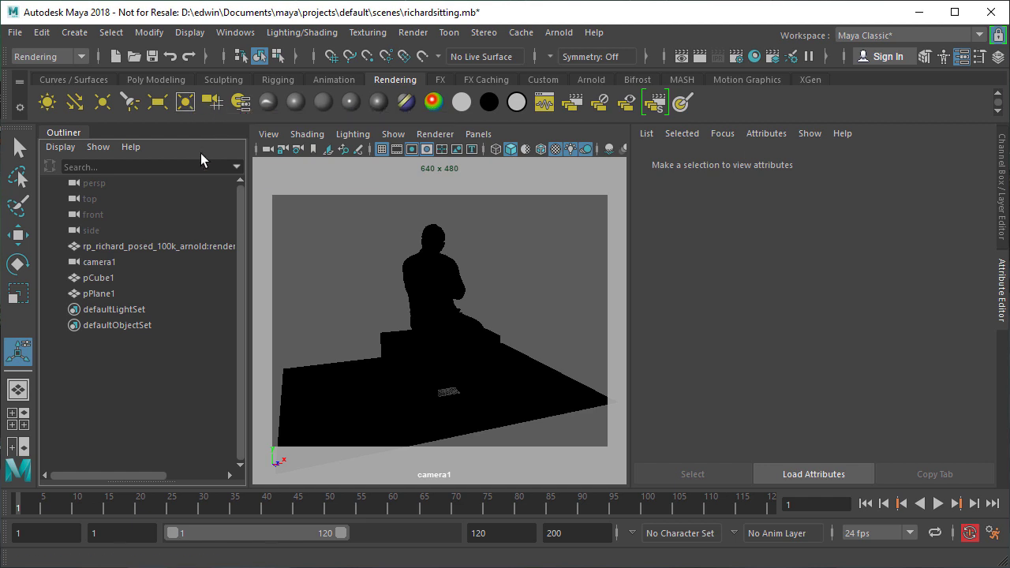
left_click(158, 103)
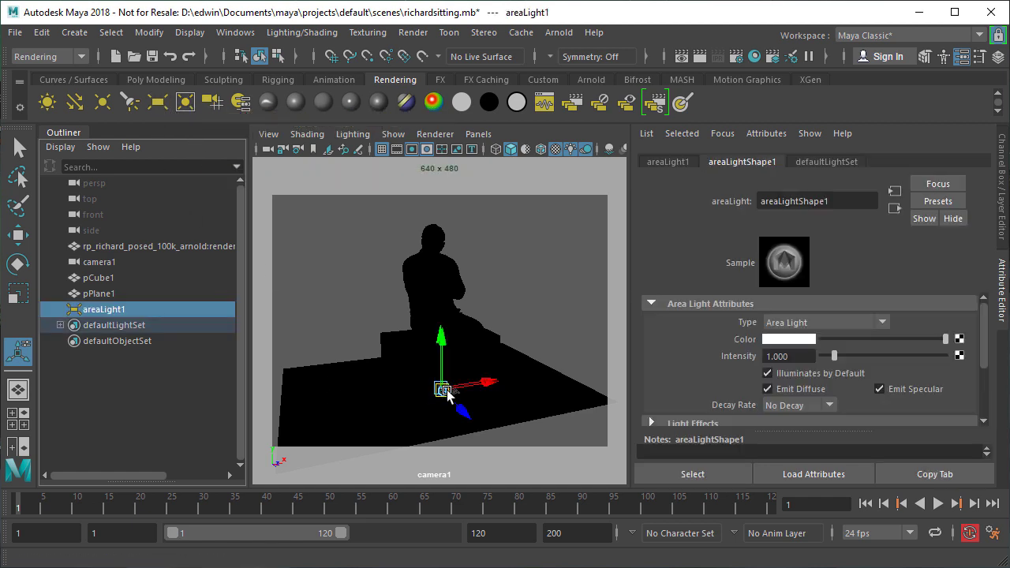
left_click_drag(446, 396, 526, 217)
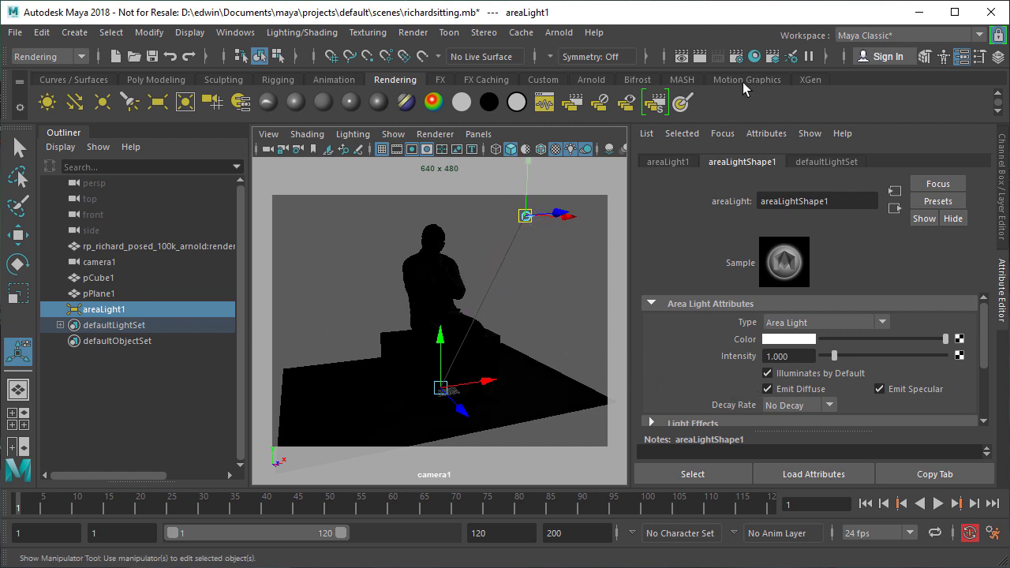
- Scale the area light uniformly to about 38.438
left_click(663, 162)
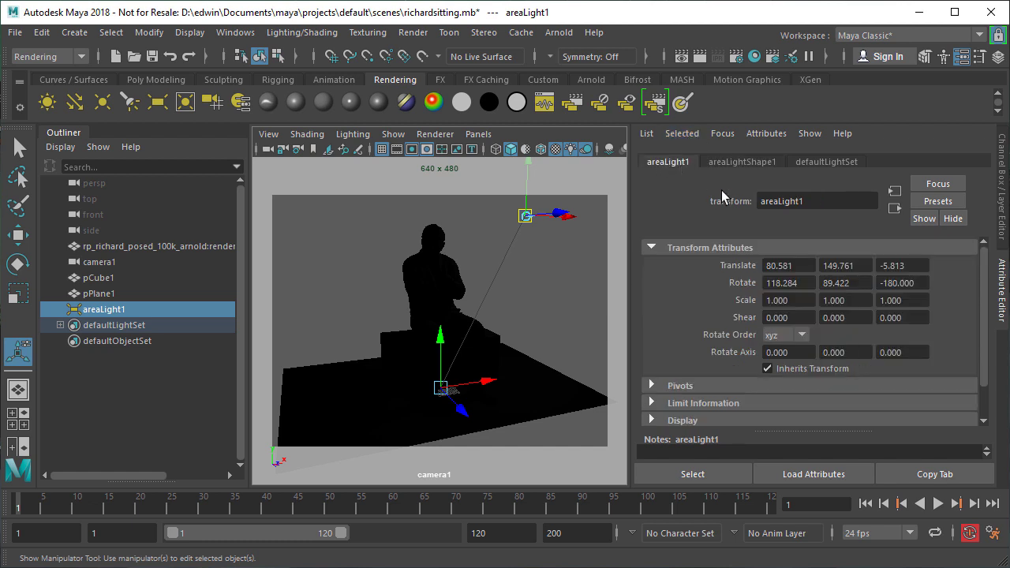
double_click(803, 298)
left_click(18, 234)
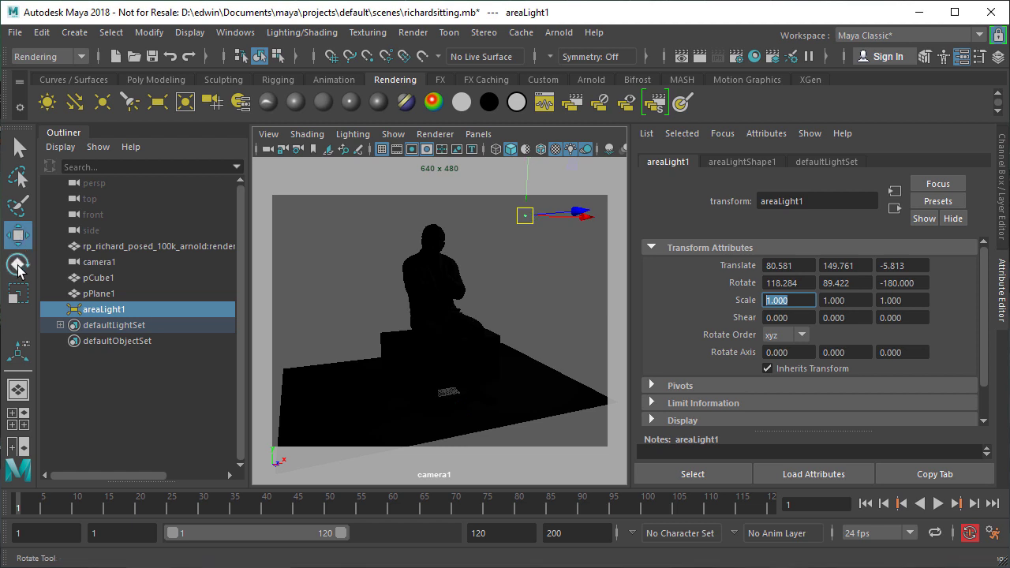
left_click(17, 264)
left_click(17, 296)
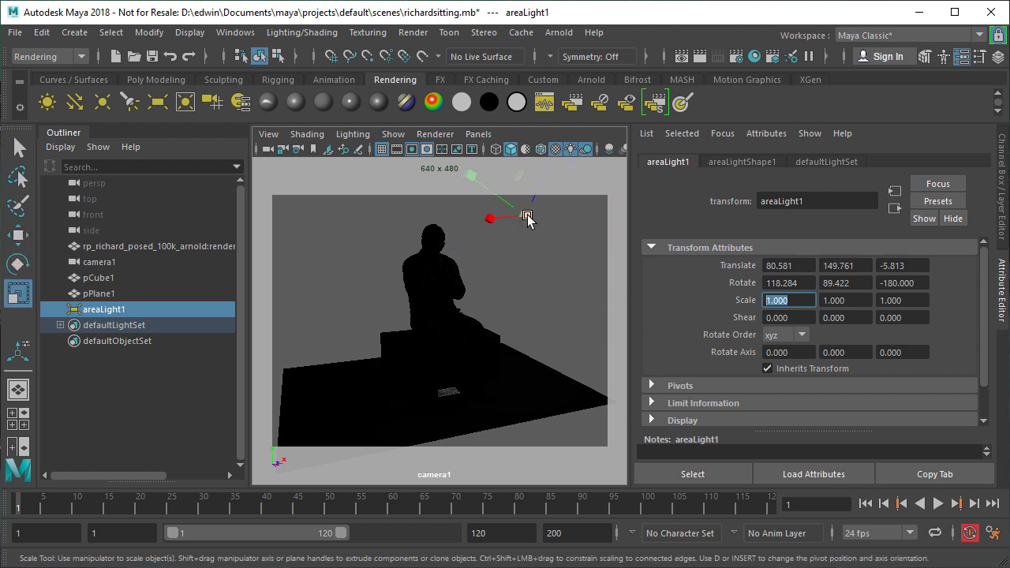
left_click_drag(526, 218, 647, 74)
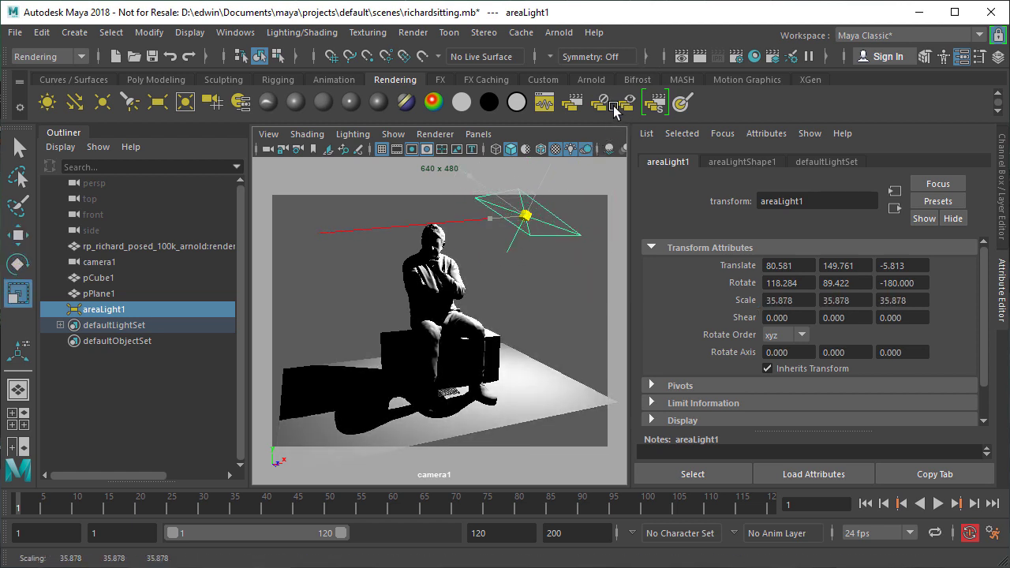
left_click_drag(613, 105, 621, 100)
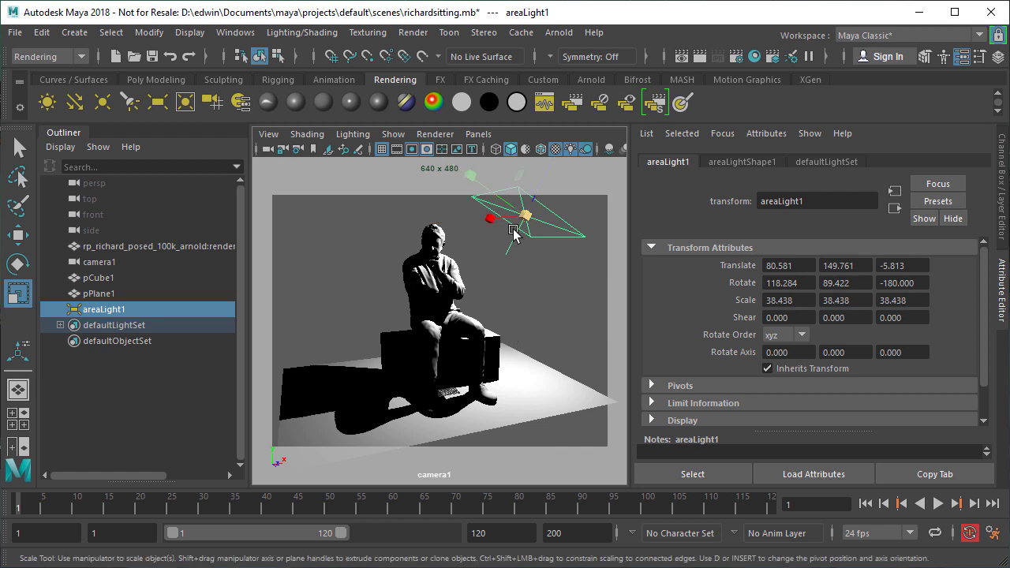
- Aim the area light at the figure's torso and move the light to about 57.607, 138.413, 46.090 in front of the figure
key("t")
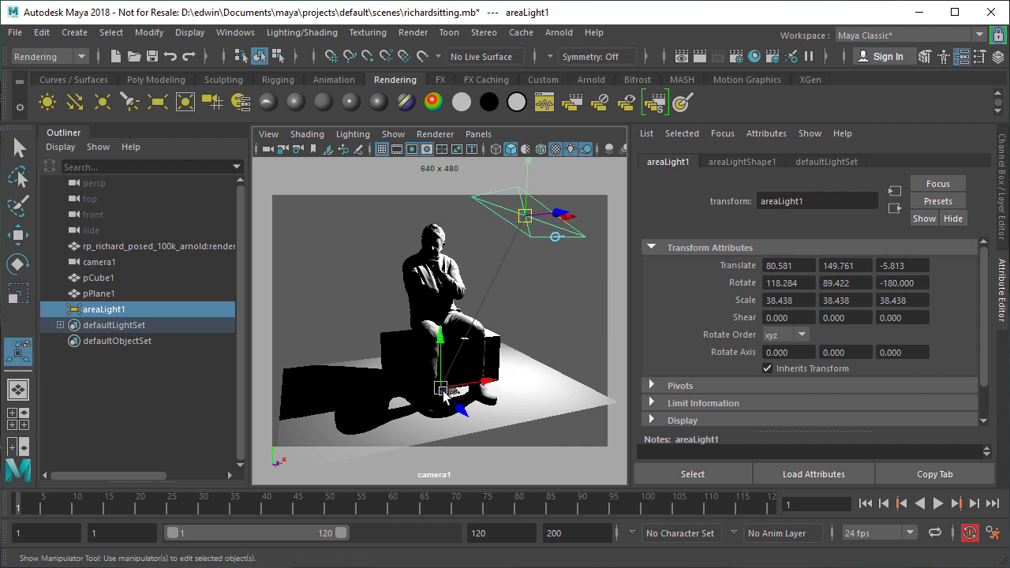
left_click_drag(457, 401, 435, 332)
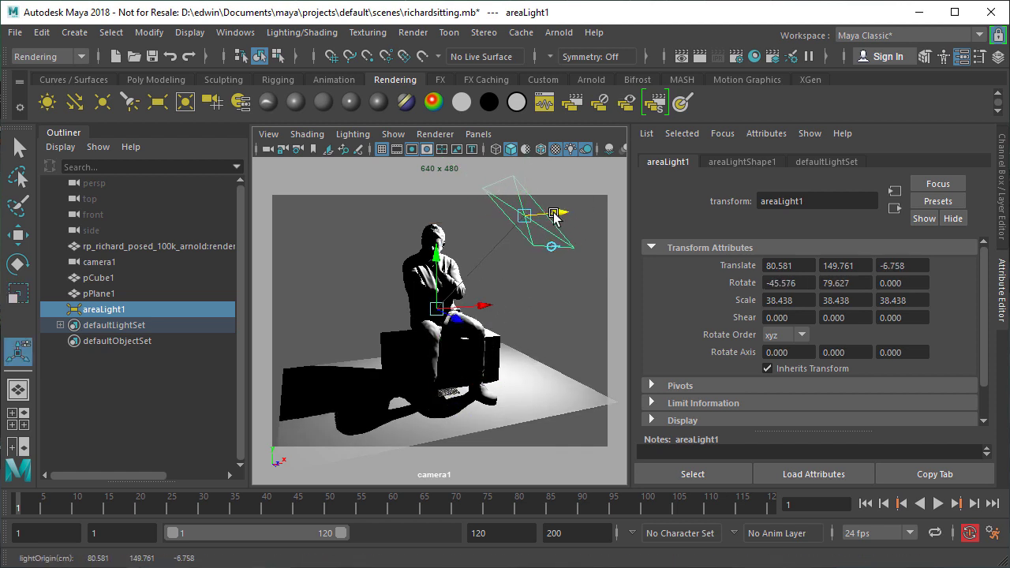
left_click_drag(557, 215, 551, 227)
key("space")
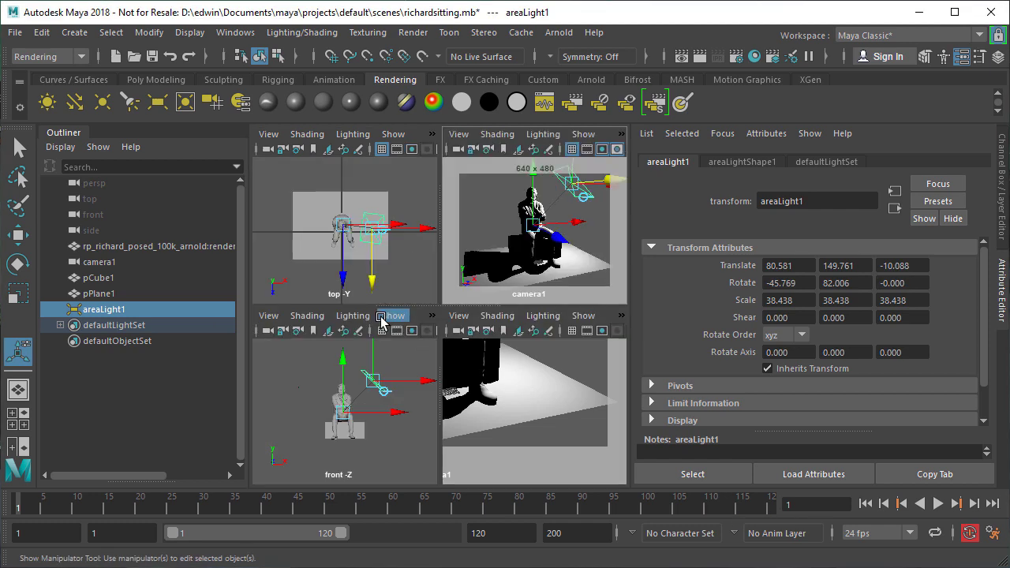
left_click_drag(379, 228, 359, 248)
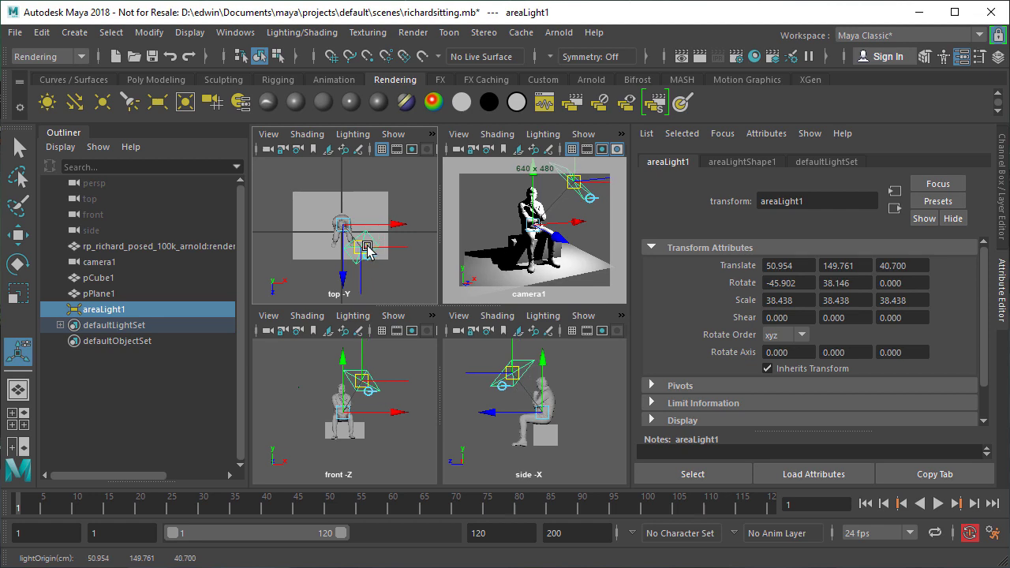
key("space")
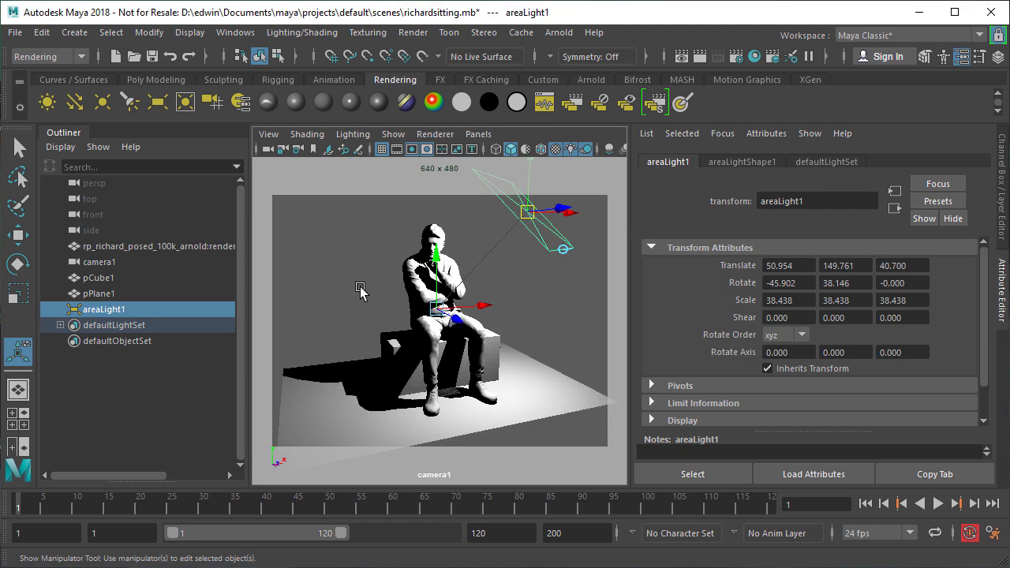
left_click_drag(536, 217, 516, 276)
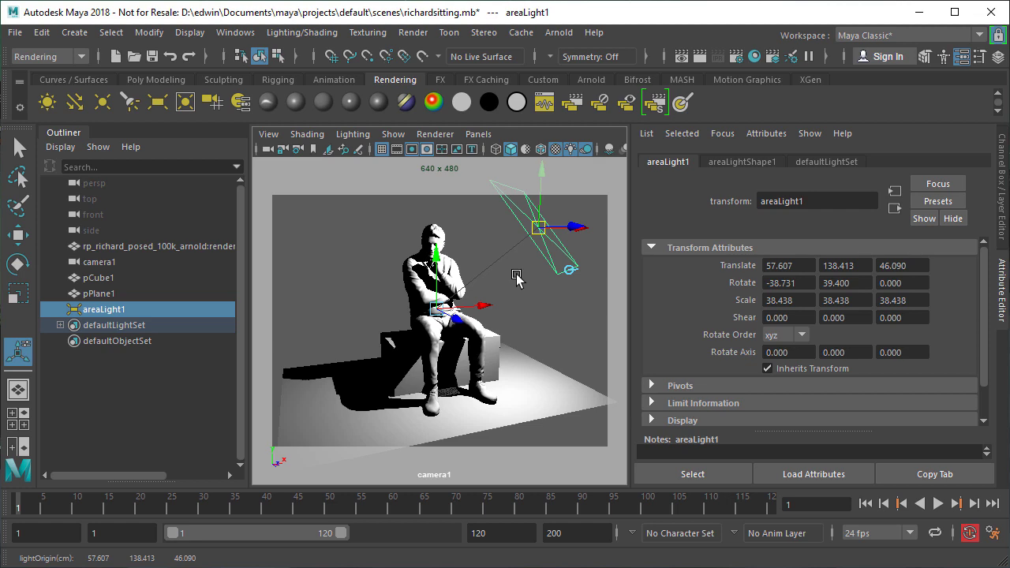
- Render the frame, set the area light's raytrace Shadow Rays to 6, and re-render
left_click(698, 57)
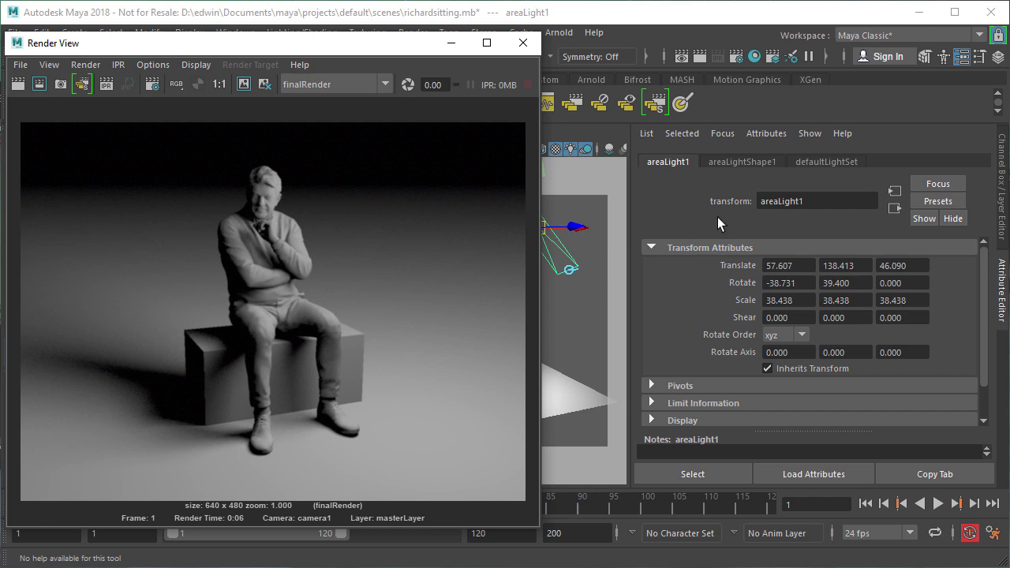
left_click(734, 162)
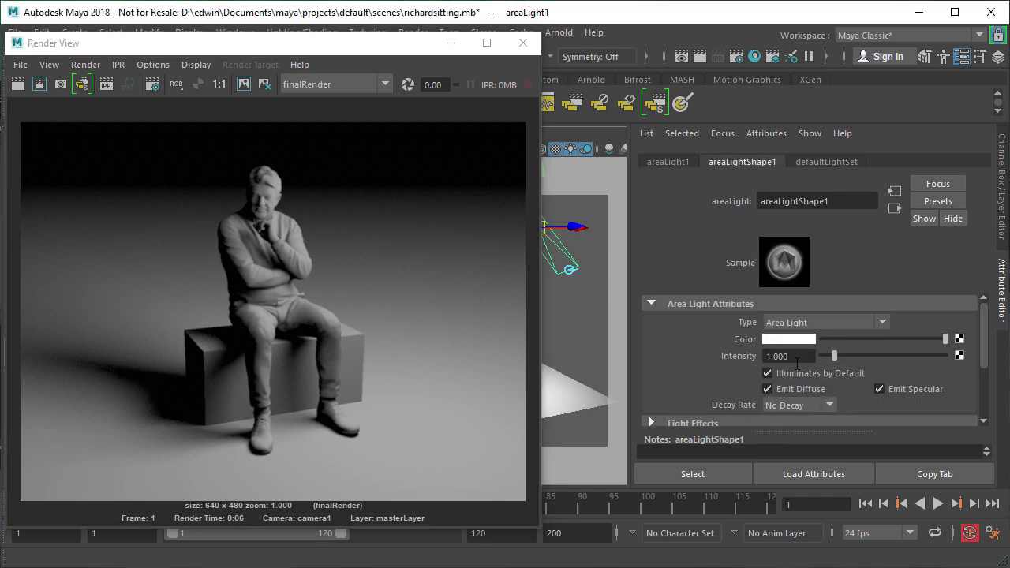
scroll(724, 345, "down", 5)
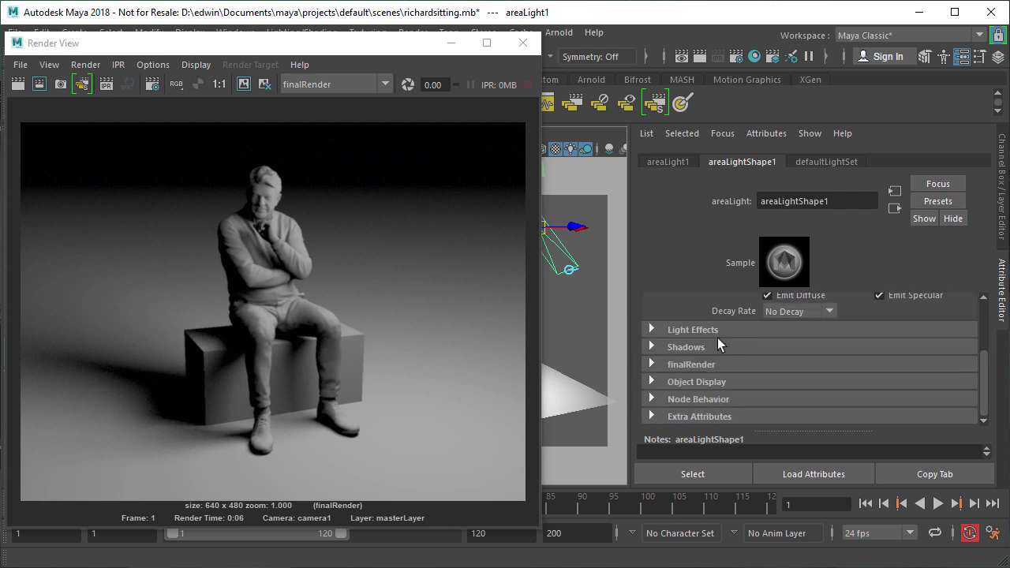
left_click(651, 345)
scroll(655, 342, "down", 8)
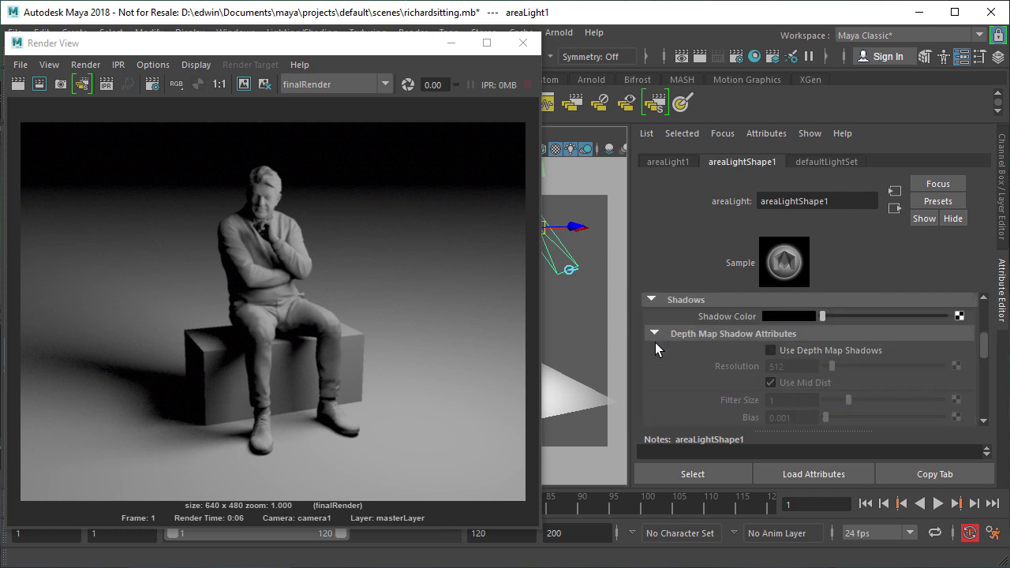
scroll(660, 342, "down", 4)
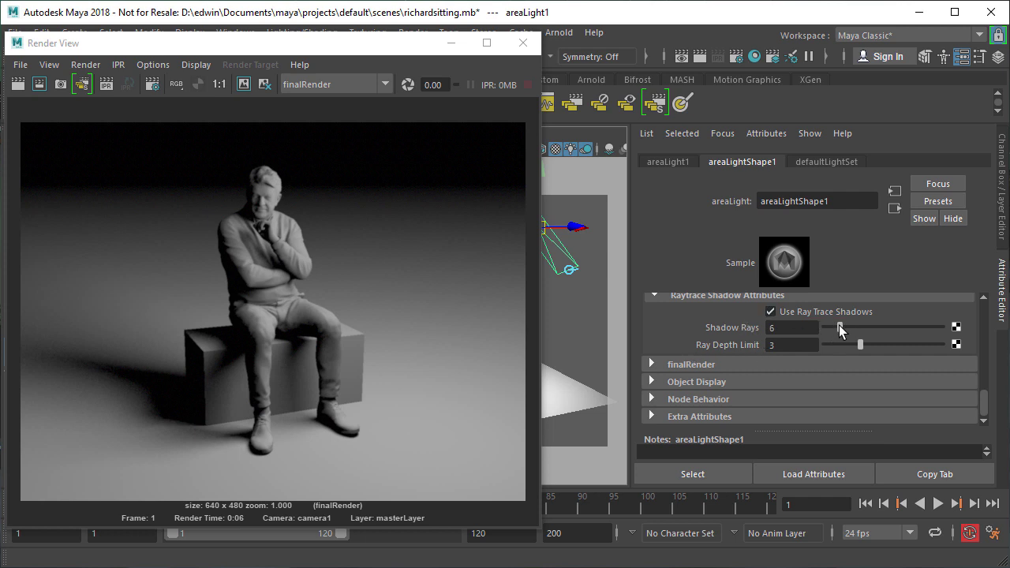
left_click(17, 84)
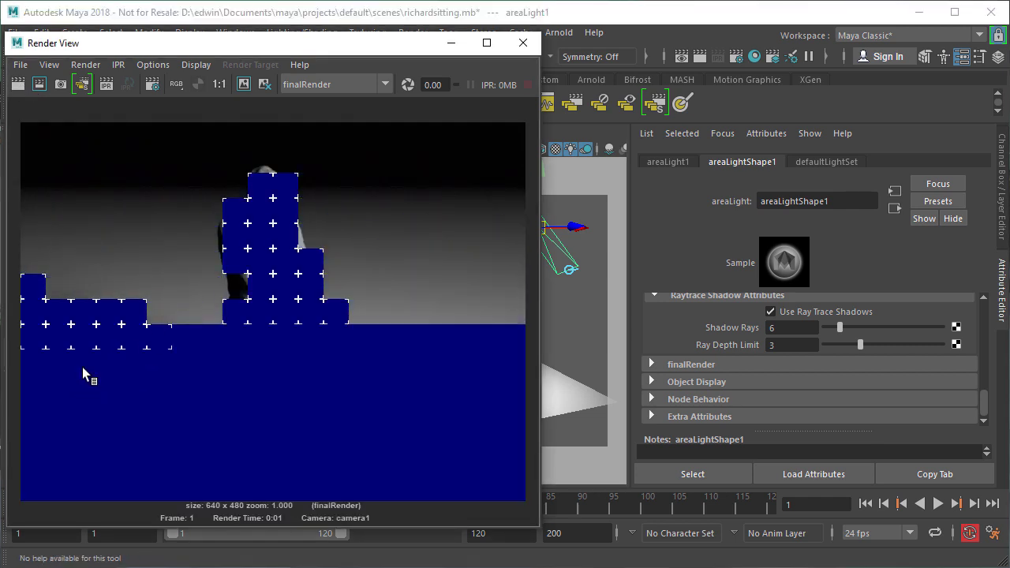
- Lower the area light's finalRender Samples to 3 and re-render the frame
left_click(656, 364)
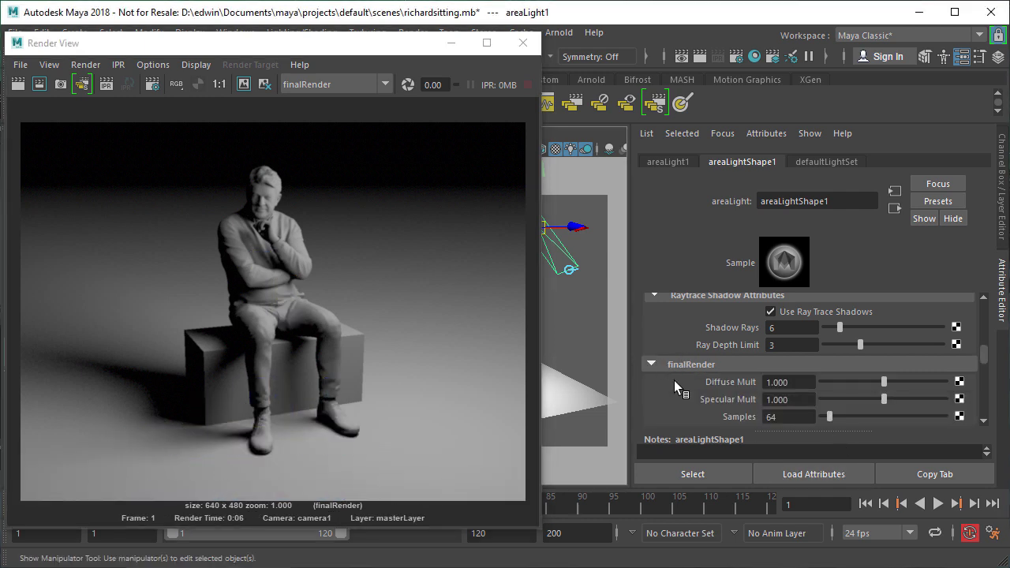
scroll(674, 378, "down", 2)
scroll(674, 360, "down", 2)
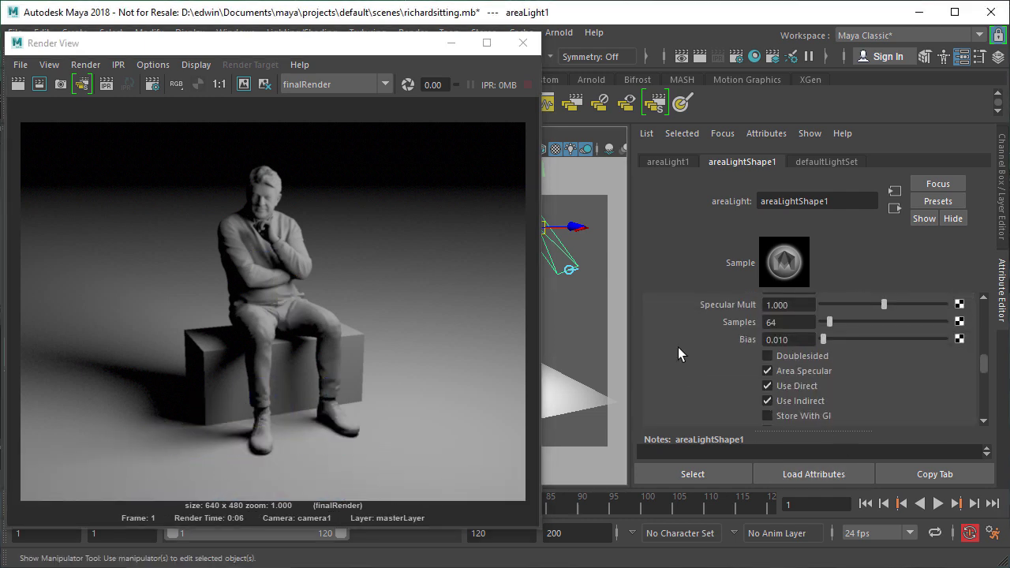
scroll(678, 347, "up", 2)
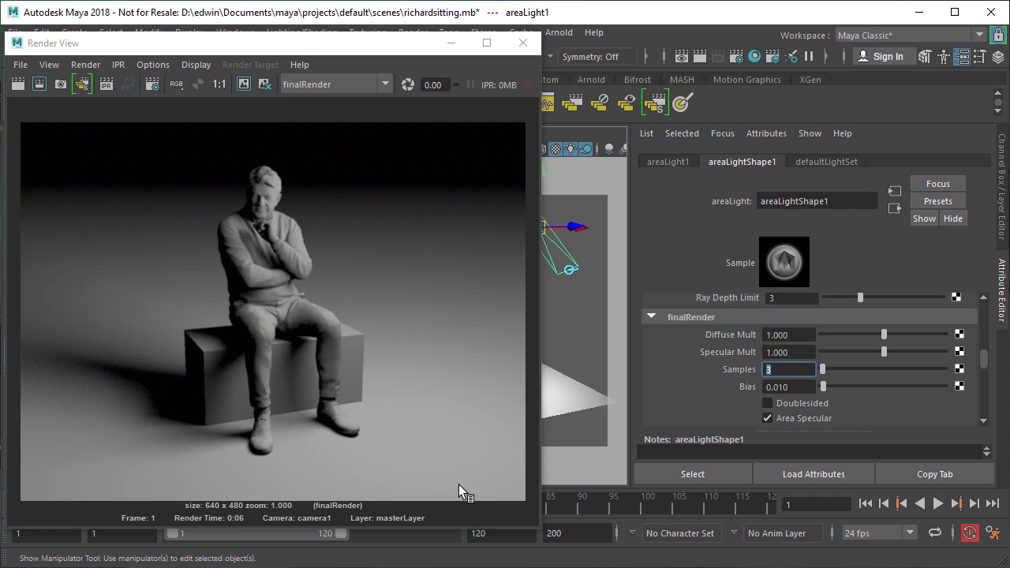
left_click(16, 84)
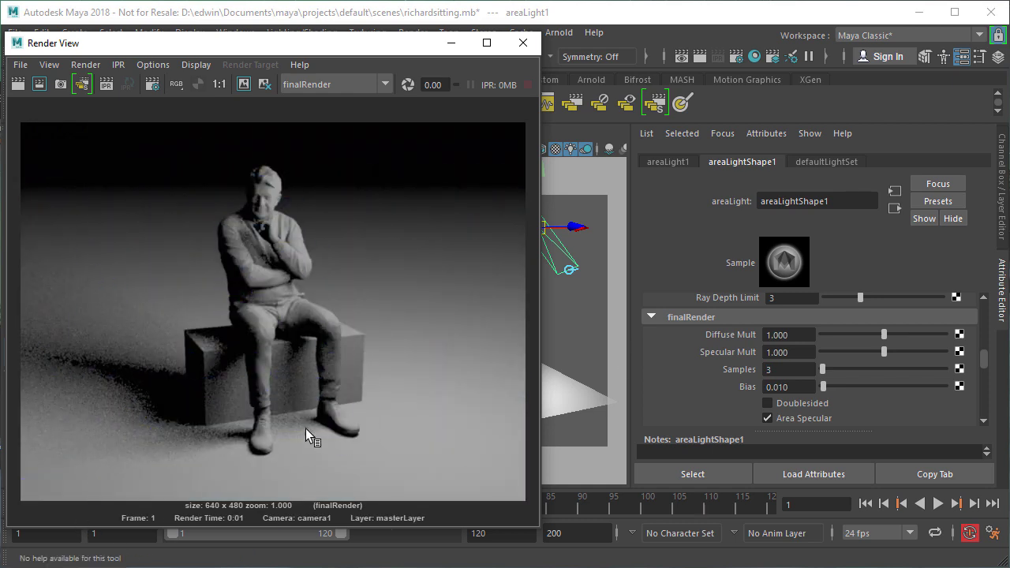
- Set the area light's finalRender Samples to 64 and re-render the frame
double_click(778, 369)
type("64")
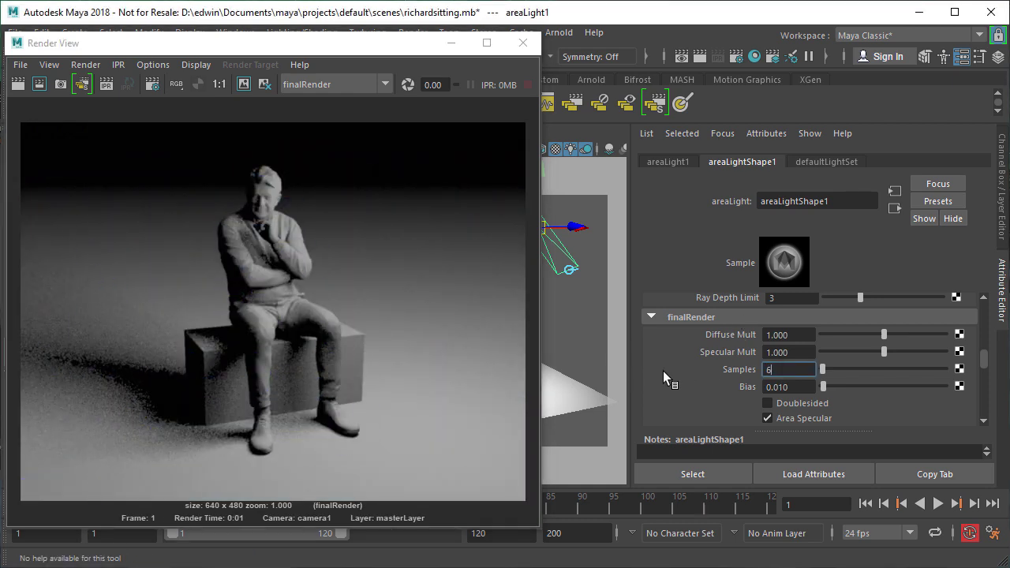
key("Return")
left_click(16, 84)
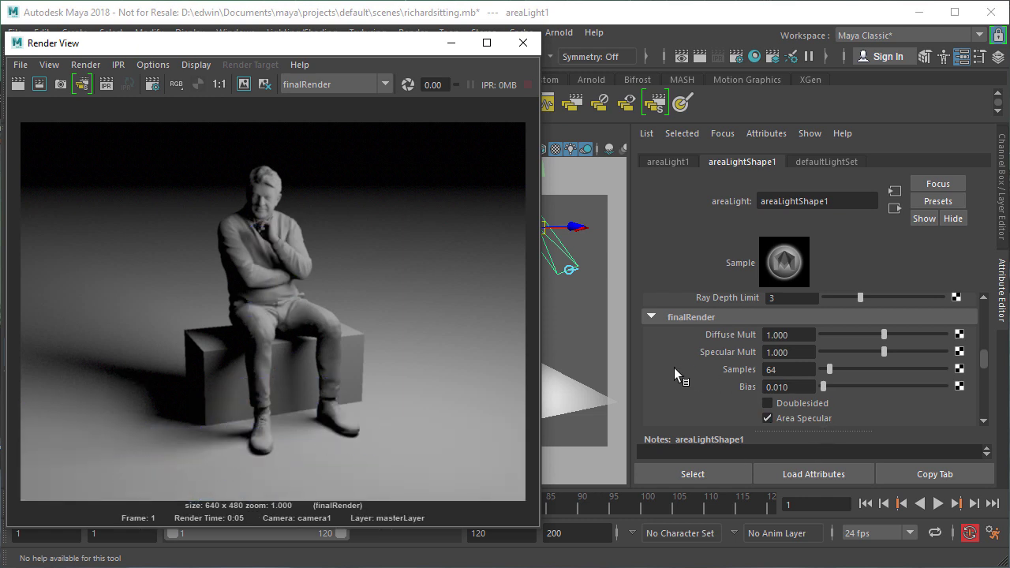
- Examine the area light's remaining finalRender settings, including the Mode options
scroll(674, 367, "down", 2)
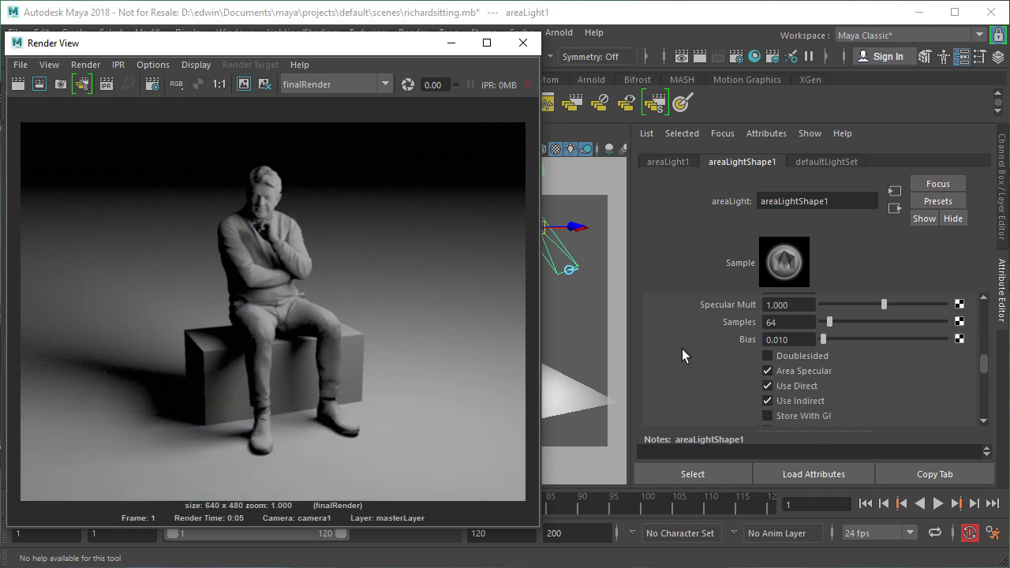
scroll(683, 350, "down", 5)
scroll(681, 349, "down", 1)
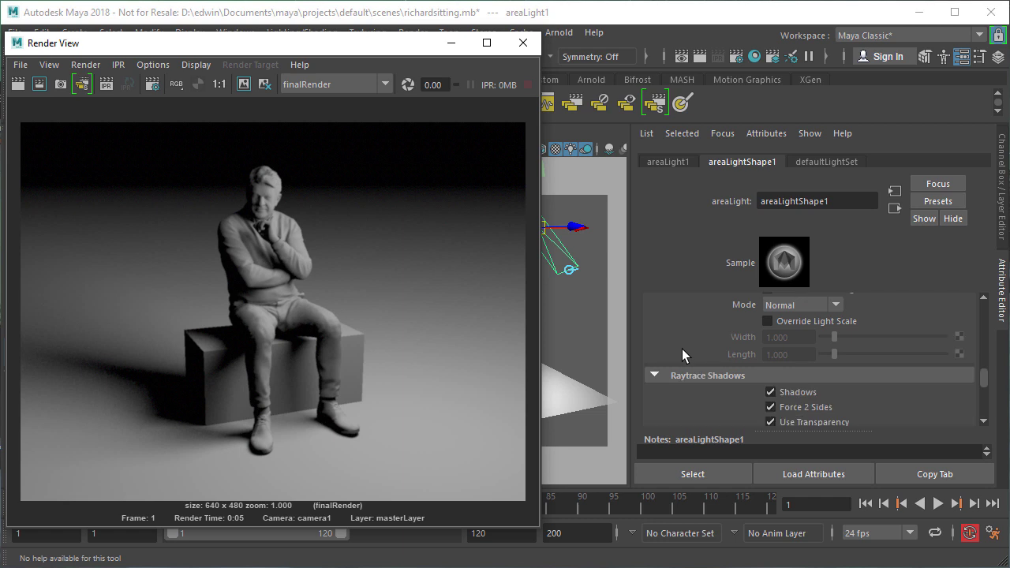
scroll(720, 395, "up", 3)
left_click(719, 395)
scroll(720, 395, "down", 4)
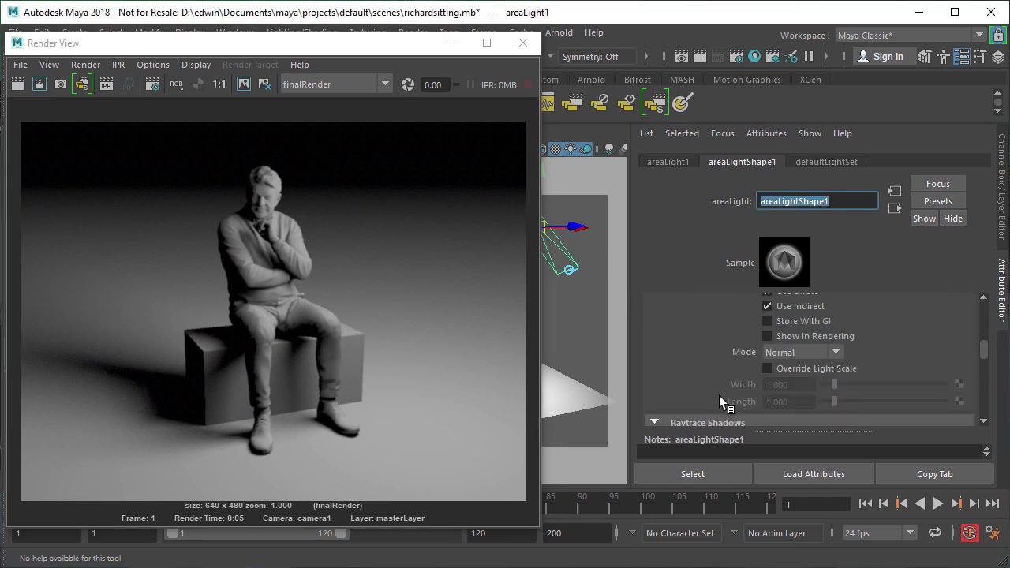
left_click(838, 352)
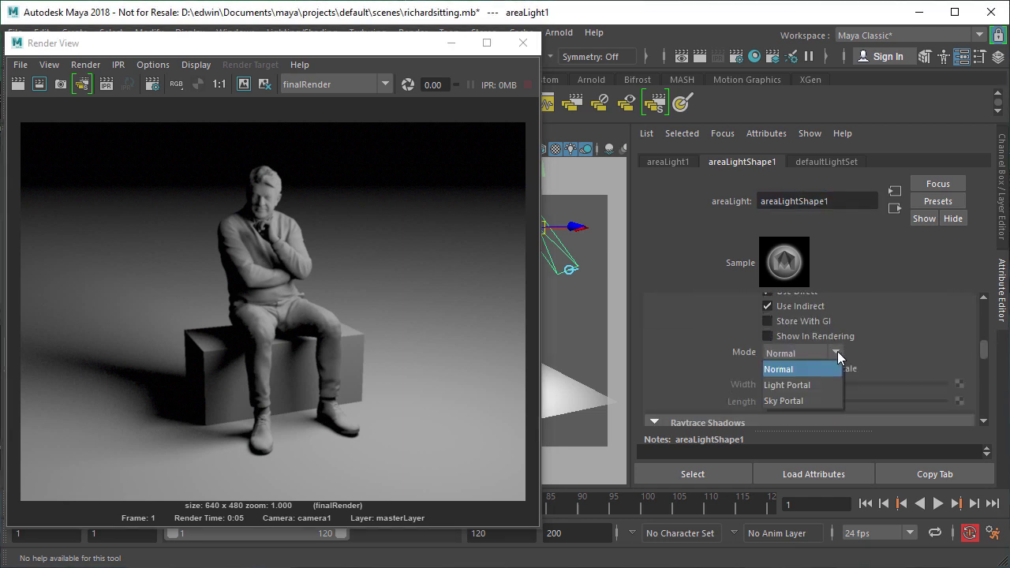
left_click(704, 328)
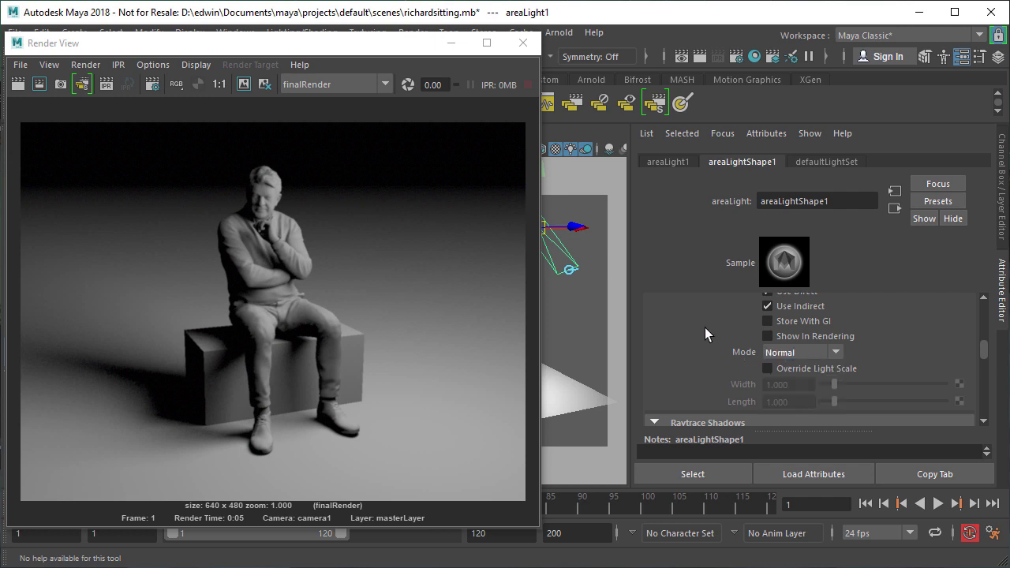
- Enable Override Light Scale on the area light and render, and re-render with its Width and Length set to 30
left_click(768, 368)
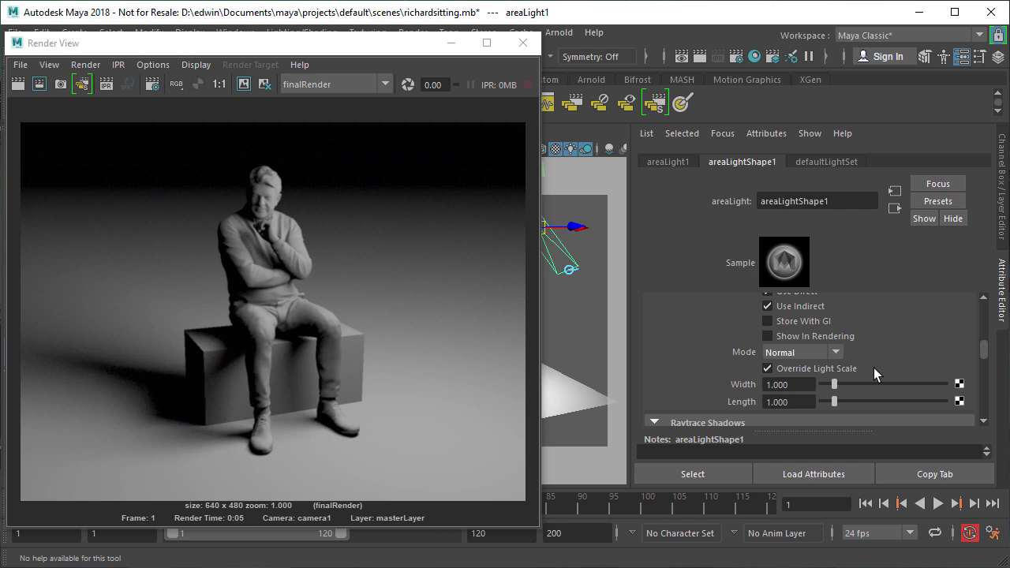
left_click(20, 84)
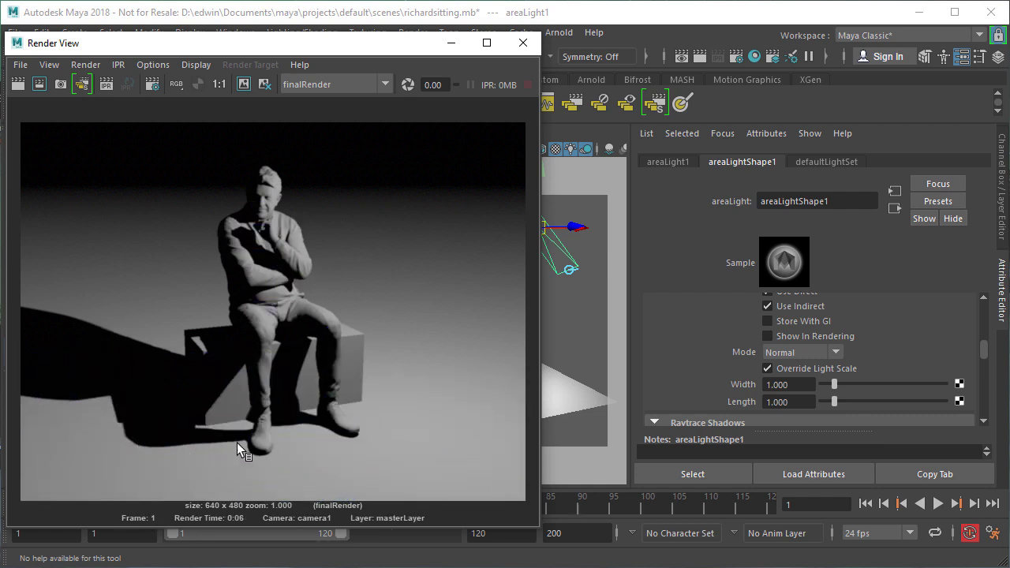
left_click(812, 384)
type("30")
key("Tab")
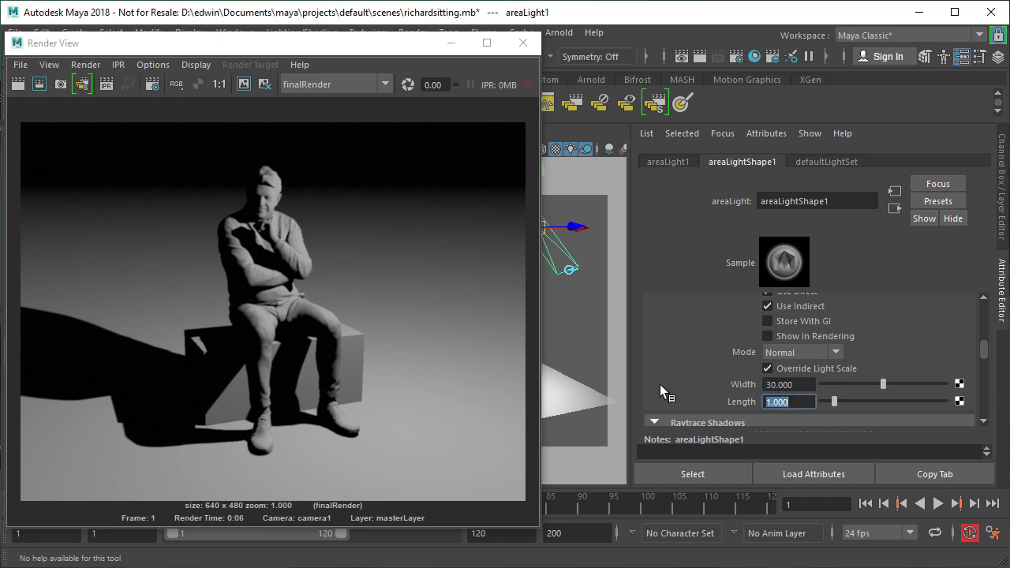
type("30")
key("Return")
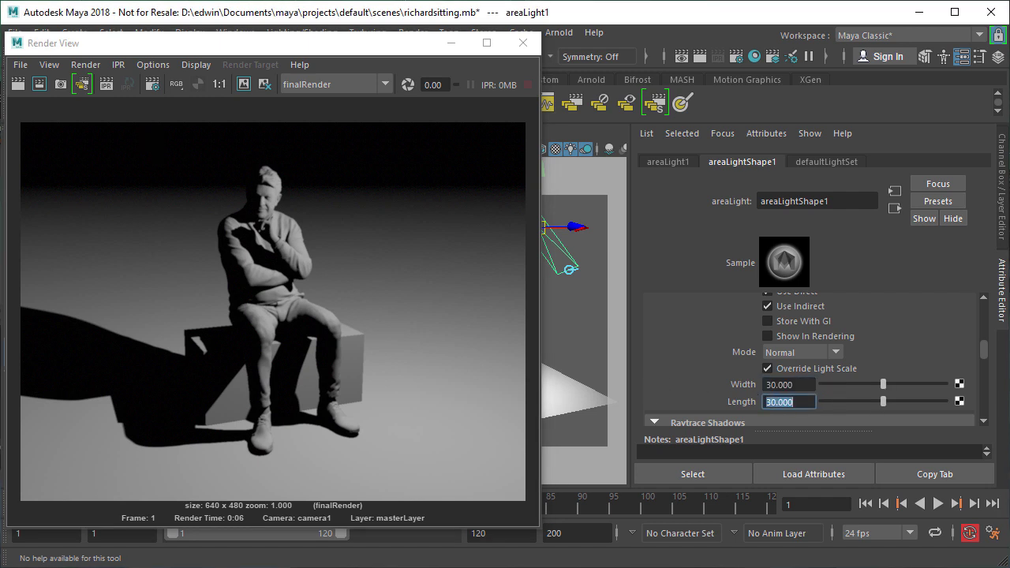
left_click(17, 84)
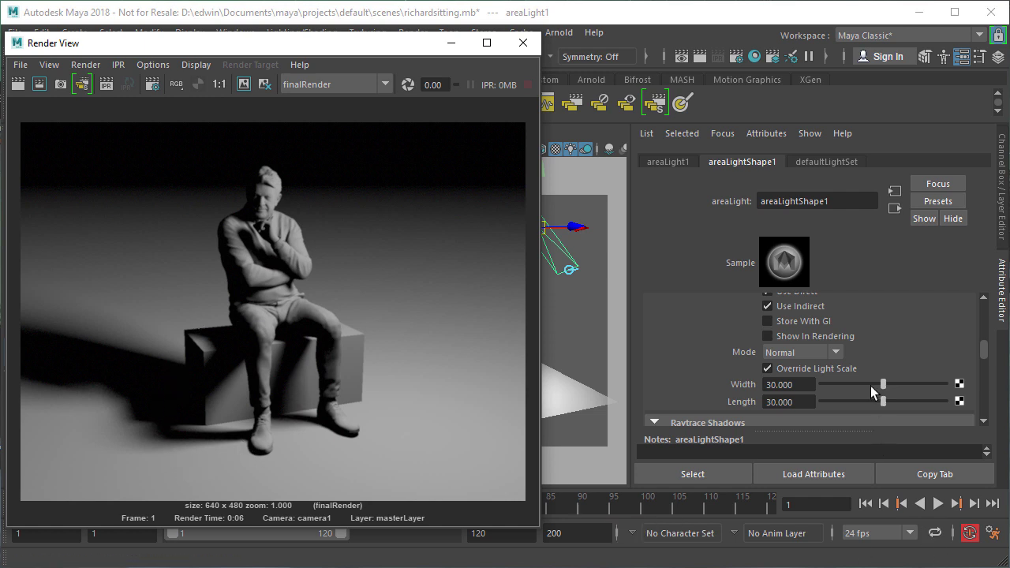
- Reduce the area light's override Width to 0 and re-render the frame
left_click_drag(882, 384, 822, 384)
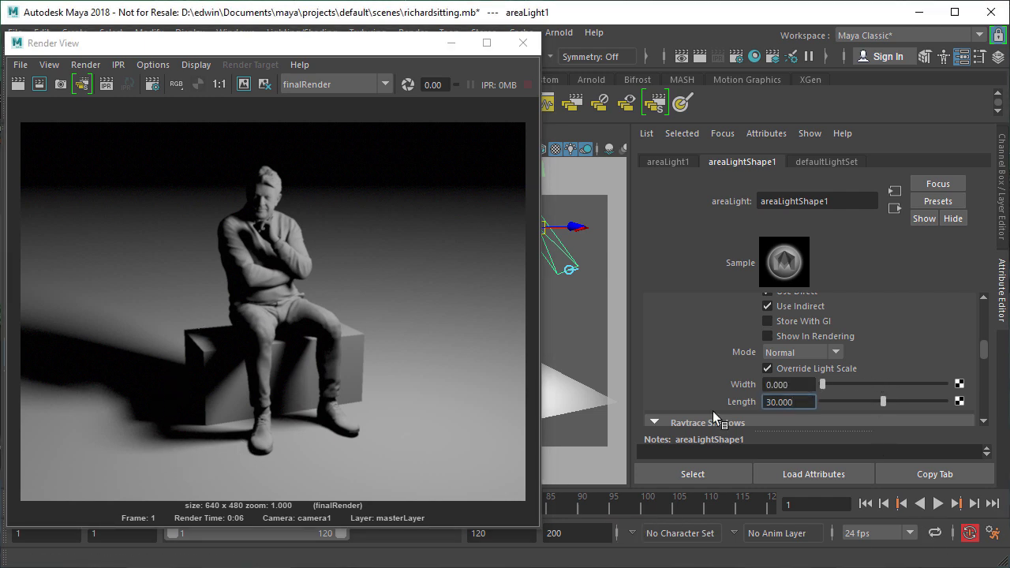
left_click(18, 85)
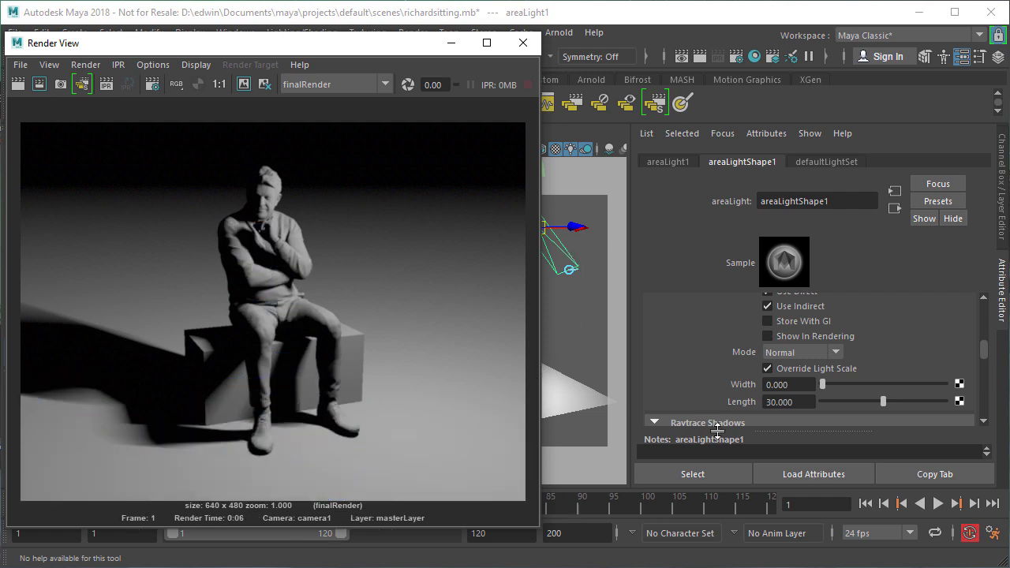
- Turn off the area light's Override Light Scale, re-render the frame and close the Render View
left_click(772, 367)
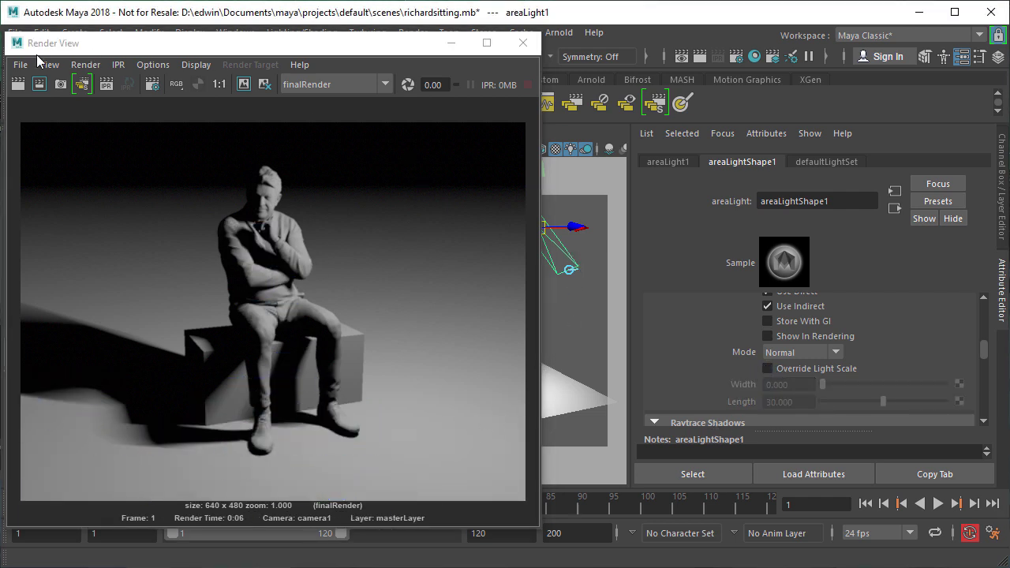
left_click(18, 84)
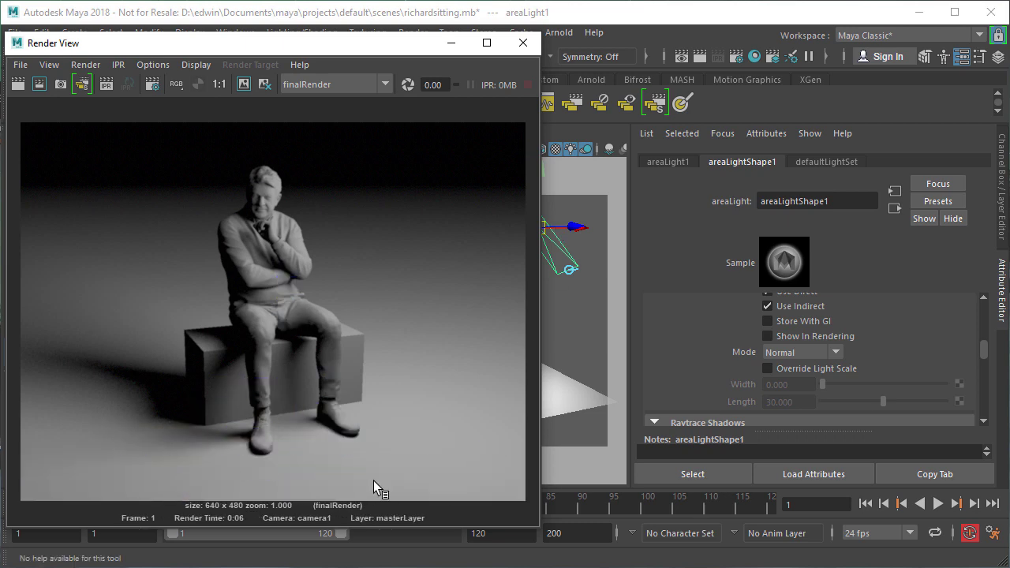
left_click_drag(331, 47, 398, 37)
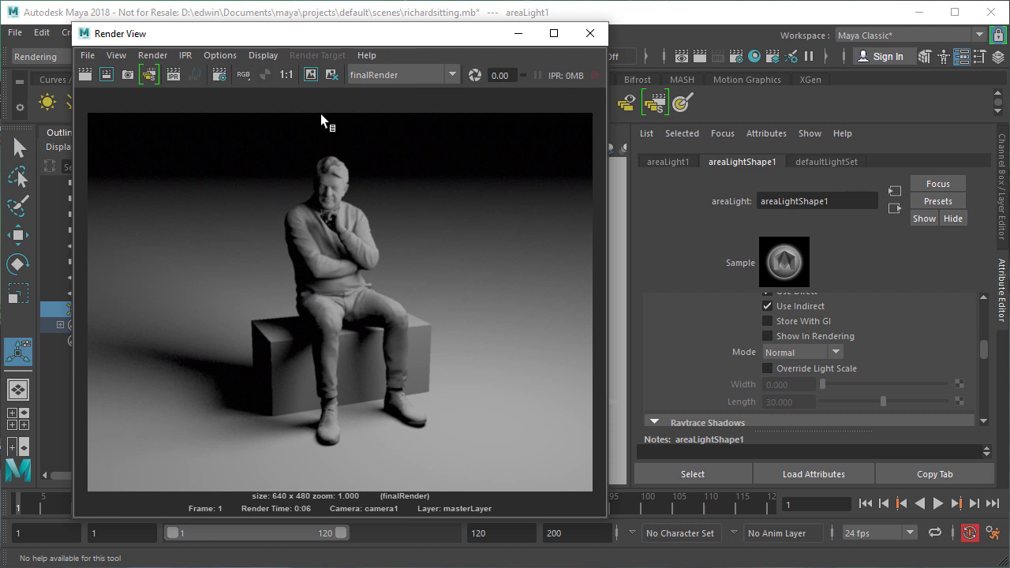
left_click(592, 41)
- Assign the bbStackMat1 material to the seated figure through the Hypershade
left_click(446, 256)
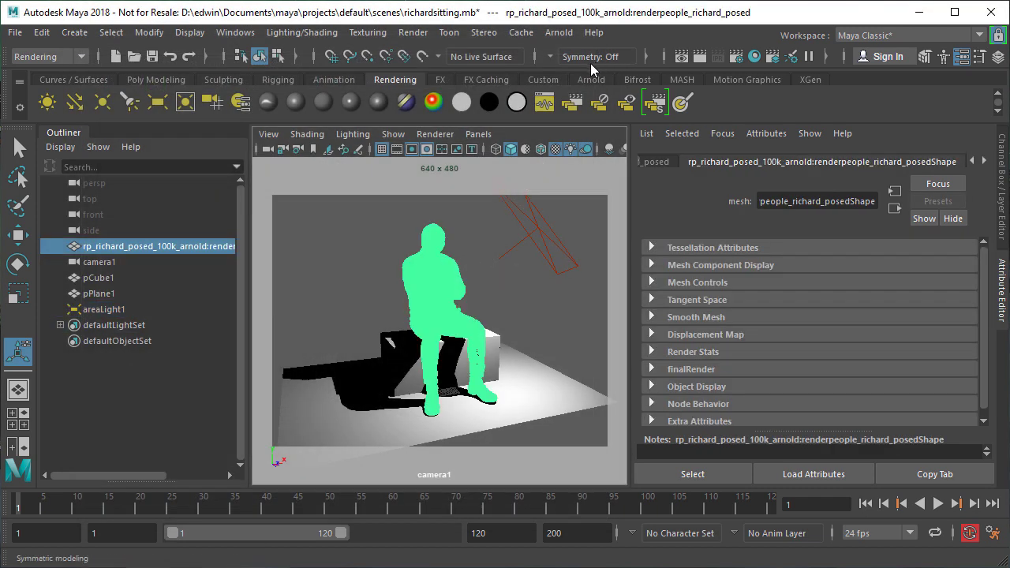
left_click(754, 56)
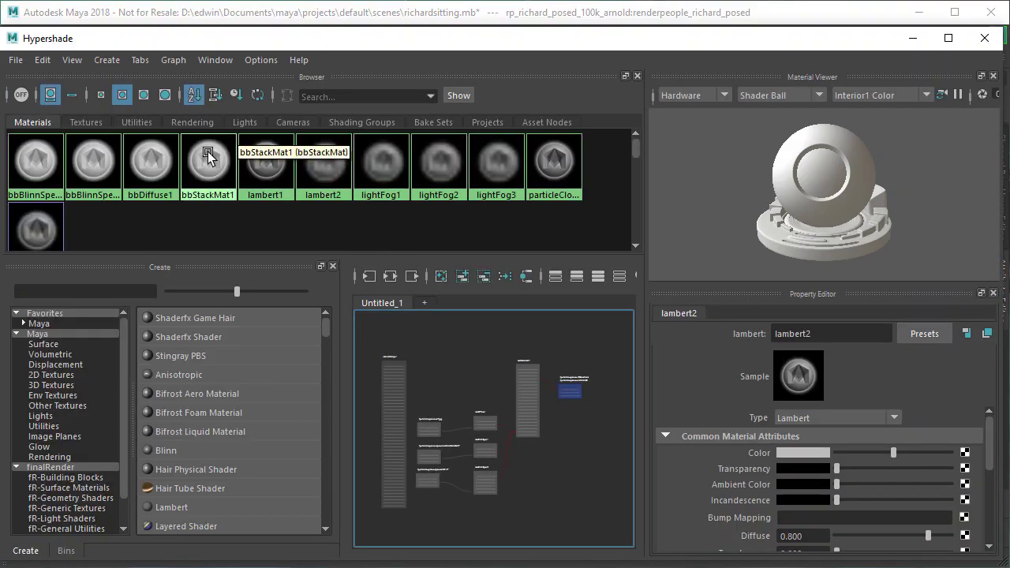
right_click(208, 151)
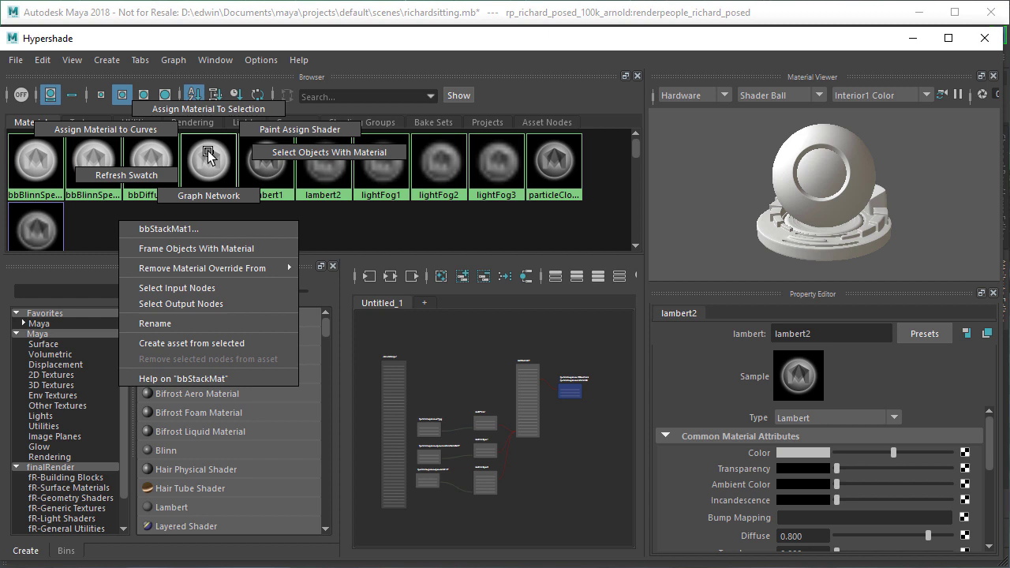
right_click_drag(208, 152, 208, 113)
- Examine bbStackMat1's surface stack layers and advanced attributes, and leave the Hypershade
left_click(216, 169)
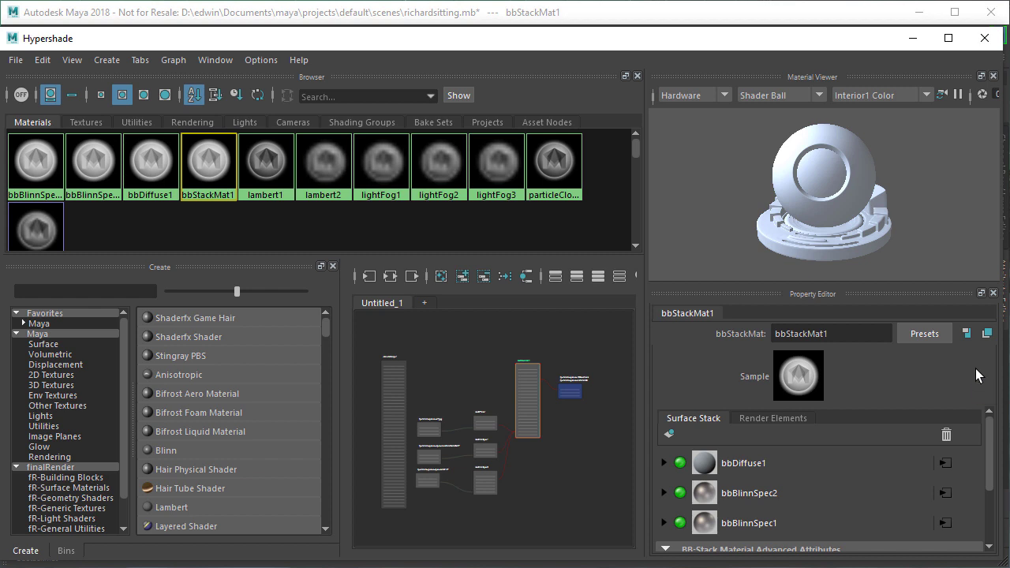
mouse_move(986, 434)
left_mouse_down()
mouse_move(989, 462)
mouse_move(988, 432)
left_mouse_up()
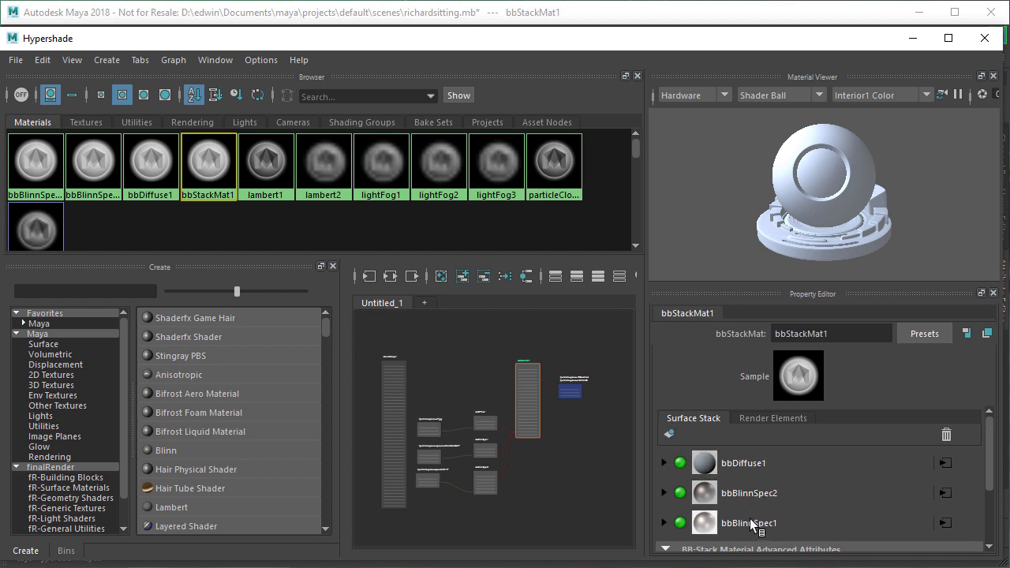
scroll(993, 444, "down", 2)
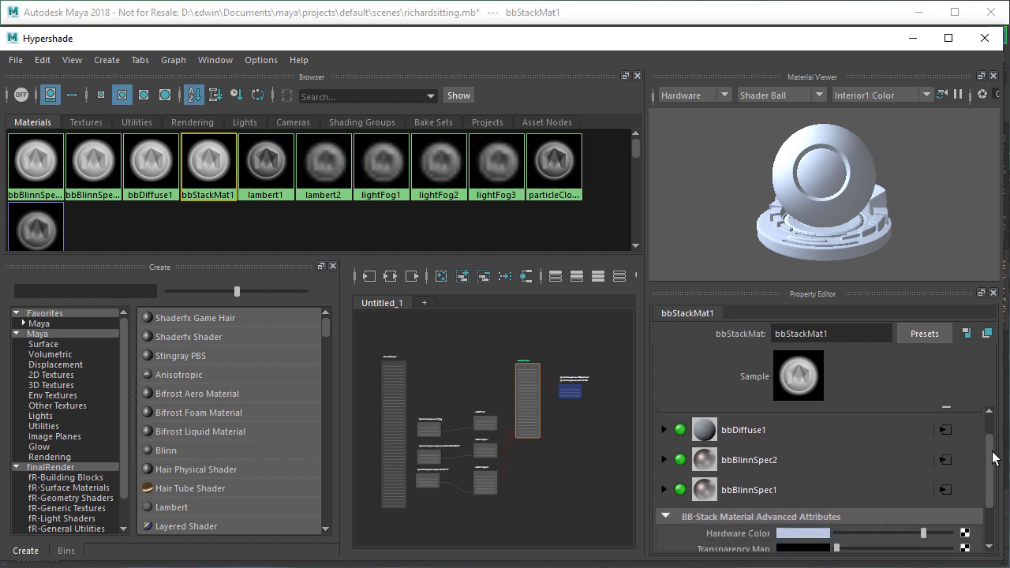
scroll(995, 443, "up", 2)
scroll(994, 444, "down", 3)
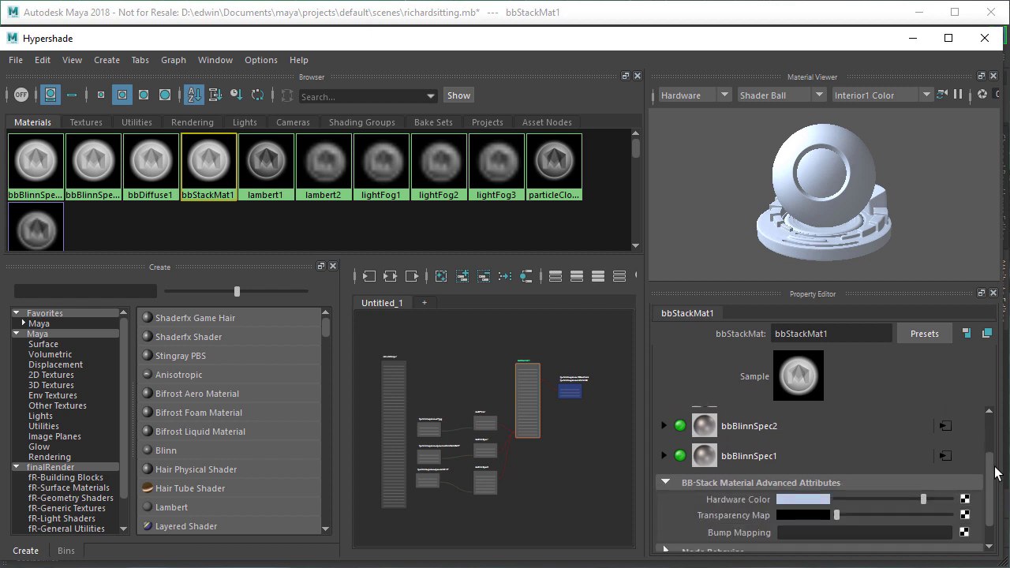
left_click_drag(991, 487, 993, 436)
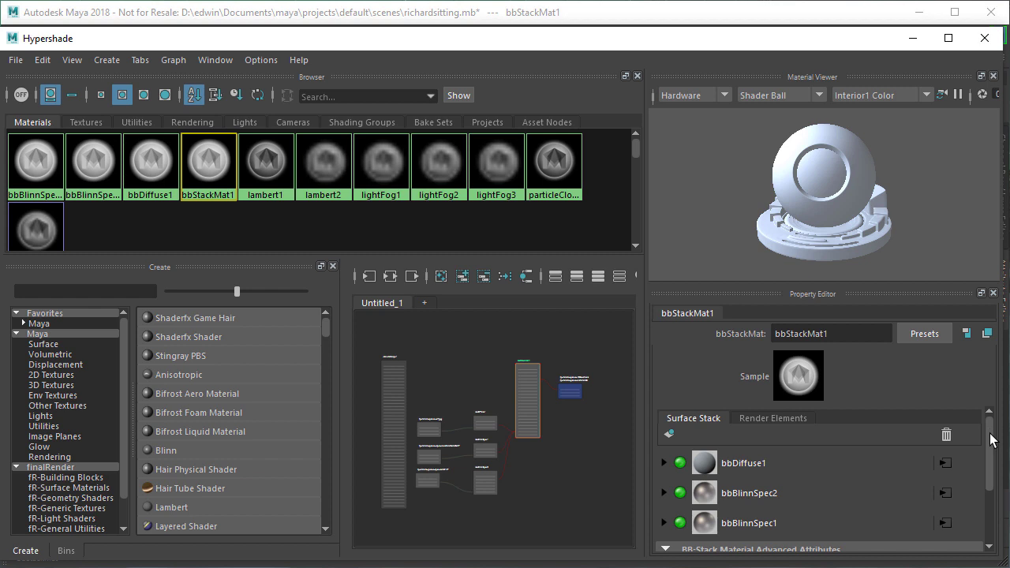
scroll(991, 447, "down", 1)
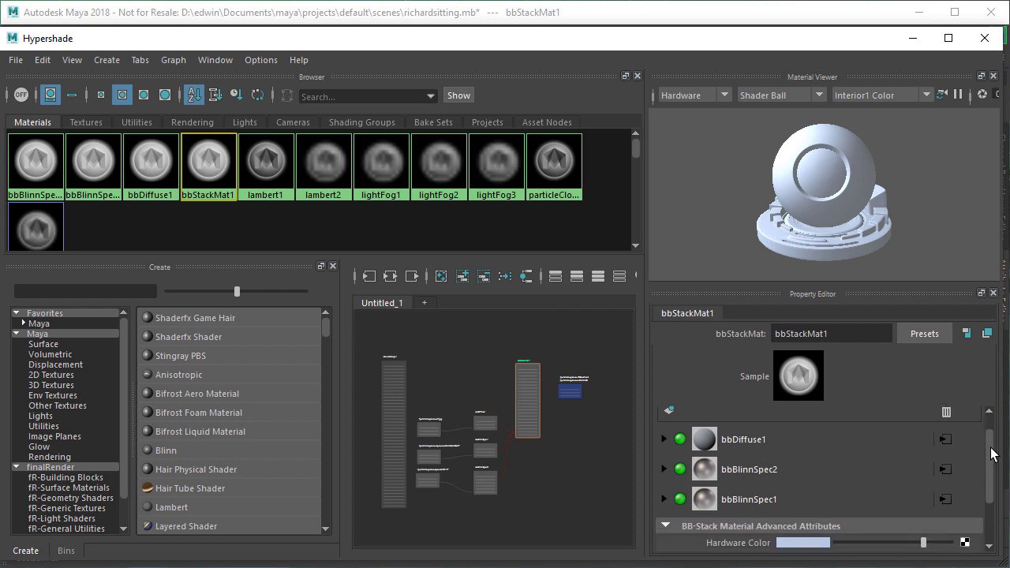
left_click(94, 478)
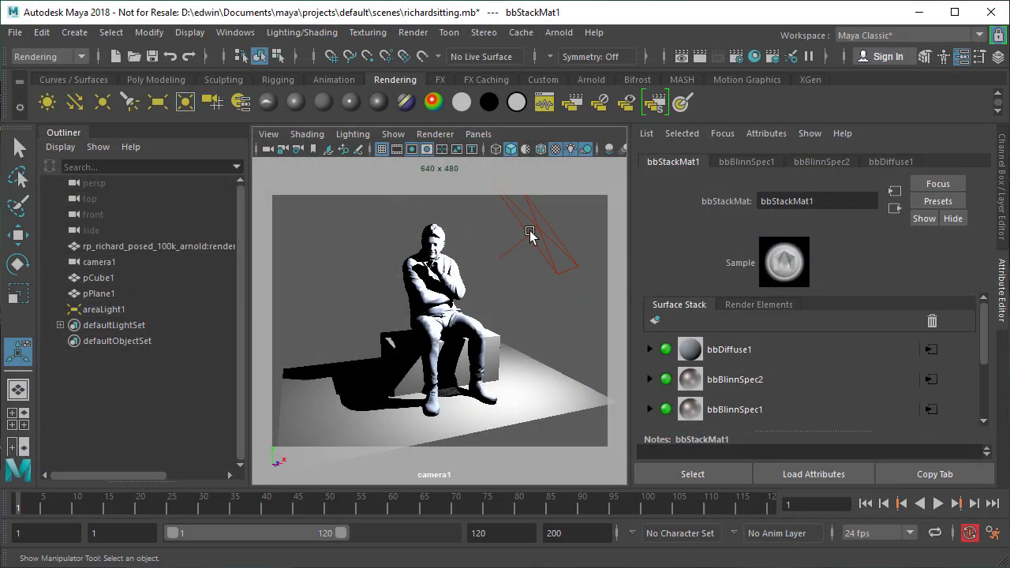
- Render the frame with finalRender to check the figure's material, close the Render View and hide the Attribute Editor
left_click(700, 56)
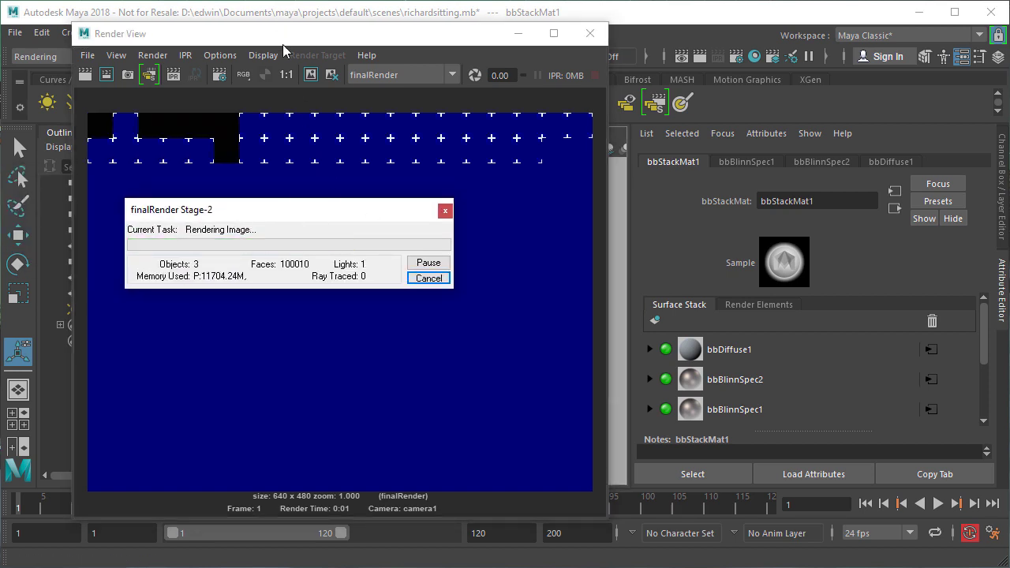
left_click_drag(307, 215, 669, 170)
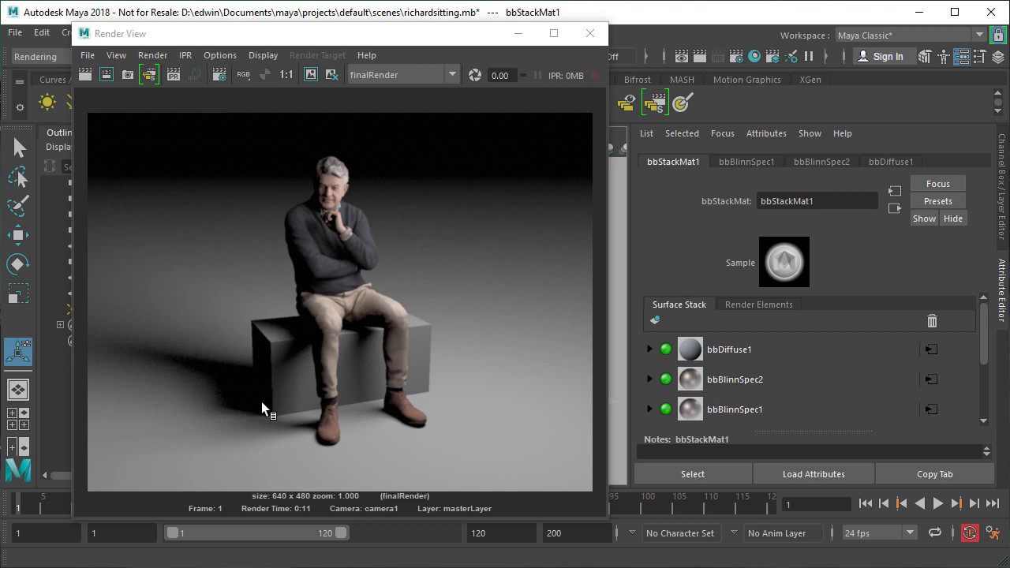
left_click(590, 34)
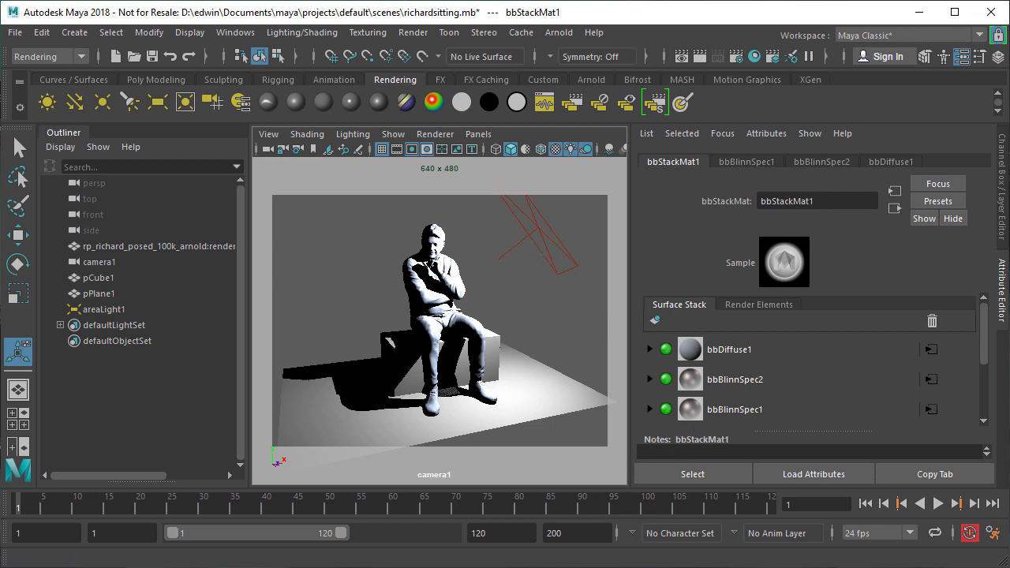
left_click(1002, 280)
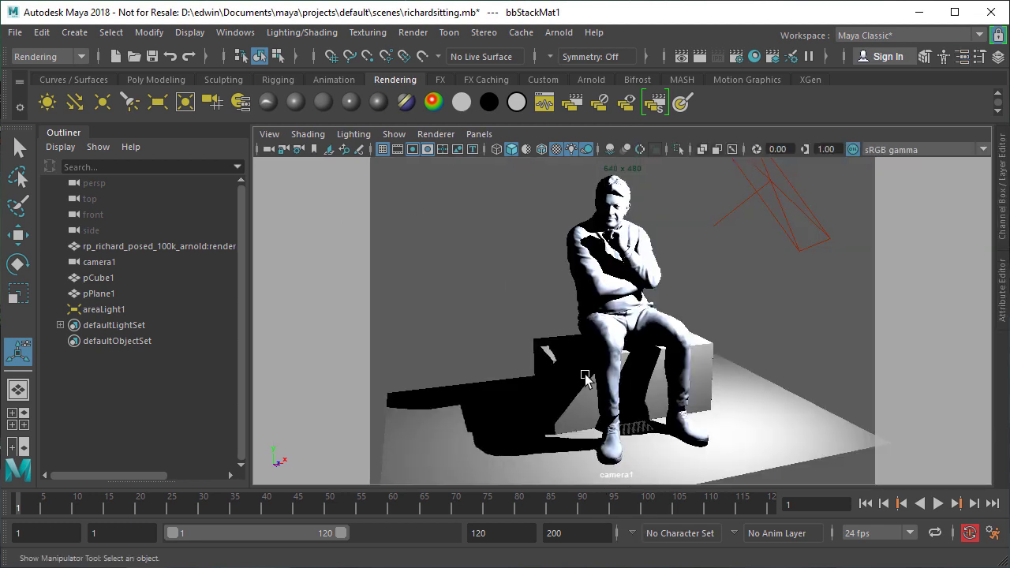